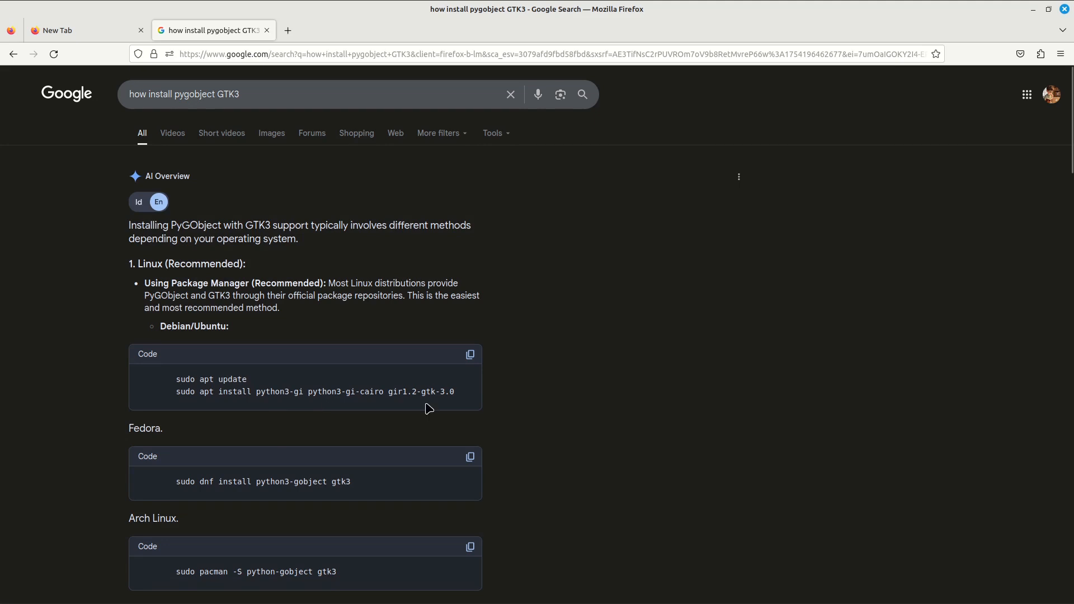
Review the search results' instructions for installing PyGObject with GTK3 on Linux and Windows
scroll(338, 452, down, 5)
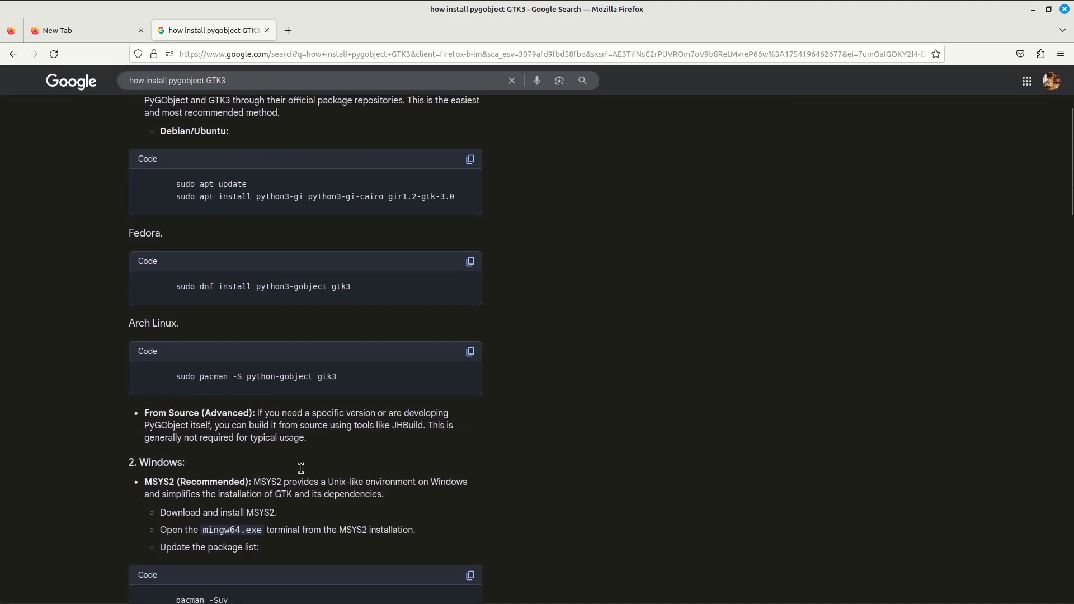
scroll(313, 424, down, 4)
scroll(330, 422, up, 7)
scroll(347, 419, up, 3)
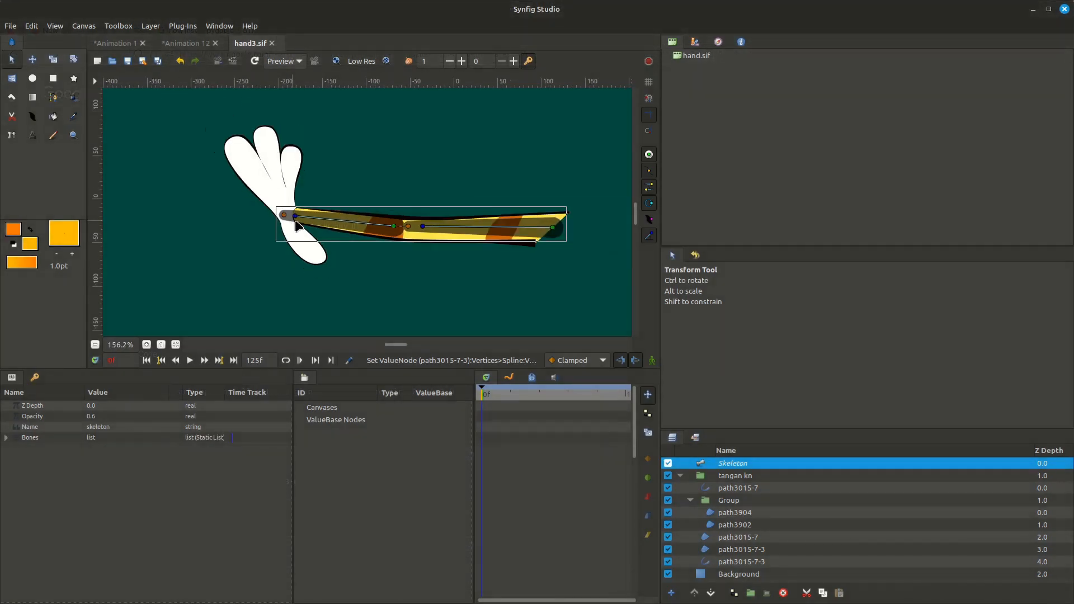
Switch to hand3.sif in Synfig Studio, try bending the arm by rotating the forearm bone upward, and undo the rotation
scroll(296, 235, up, 1)
drag(295, 243, 450, 186)
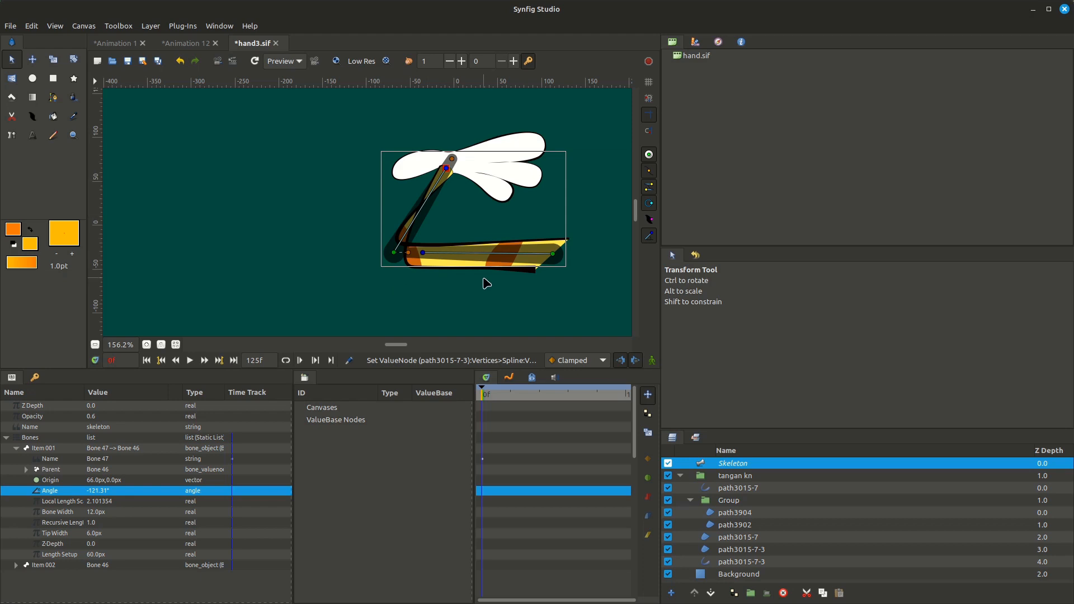
key(ctrl+z)
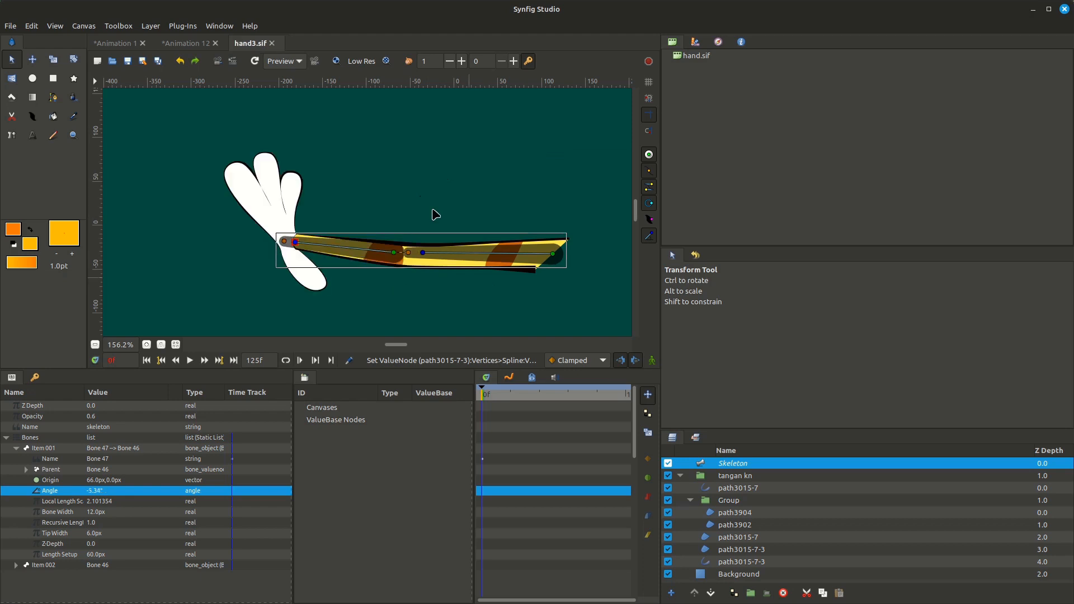
Run the Smartkey 2.1+ plug-in with the forearm bone's angle selected and create a new smartkey
click(177, 27)
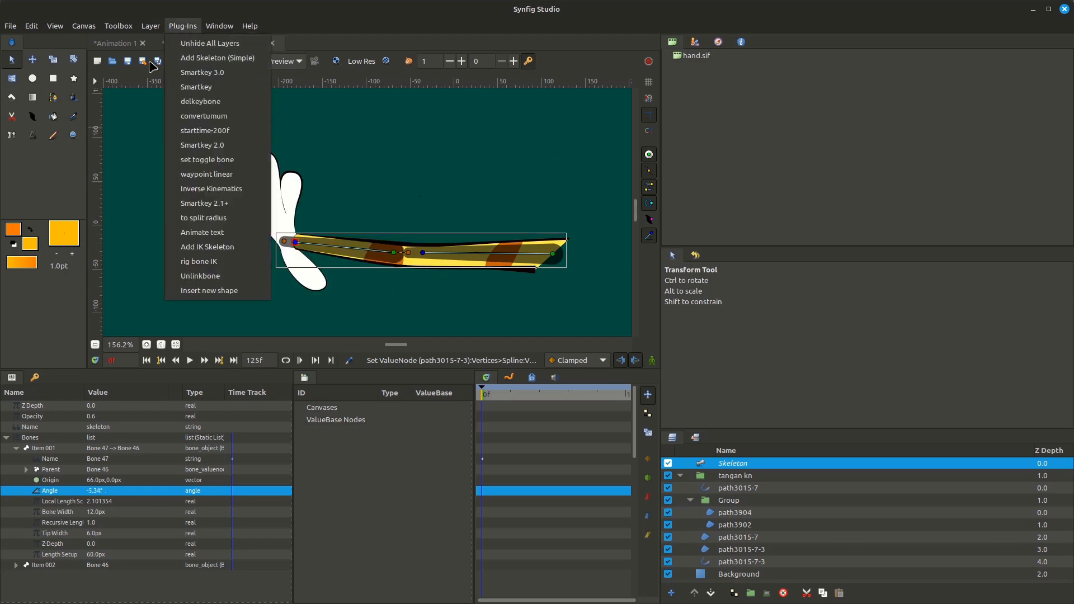
click(245, 208)
click(581, 352)
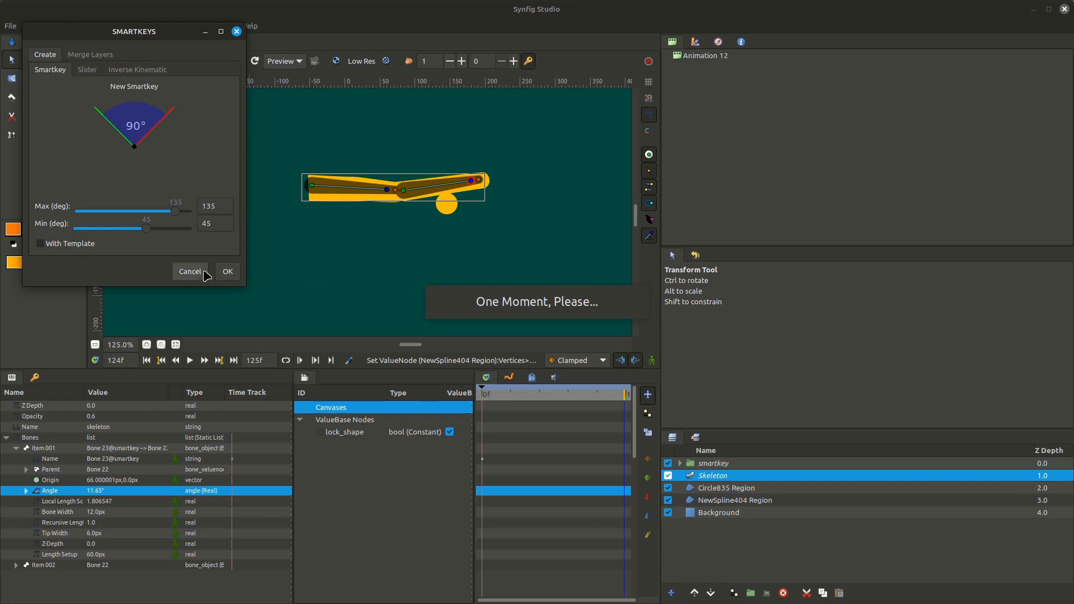
click(235, 274)
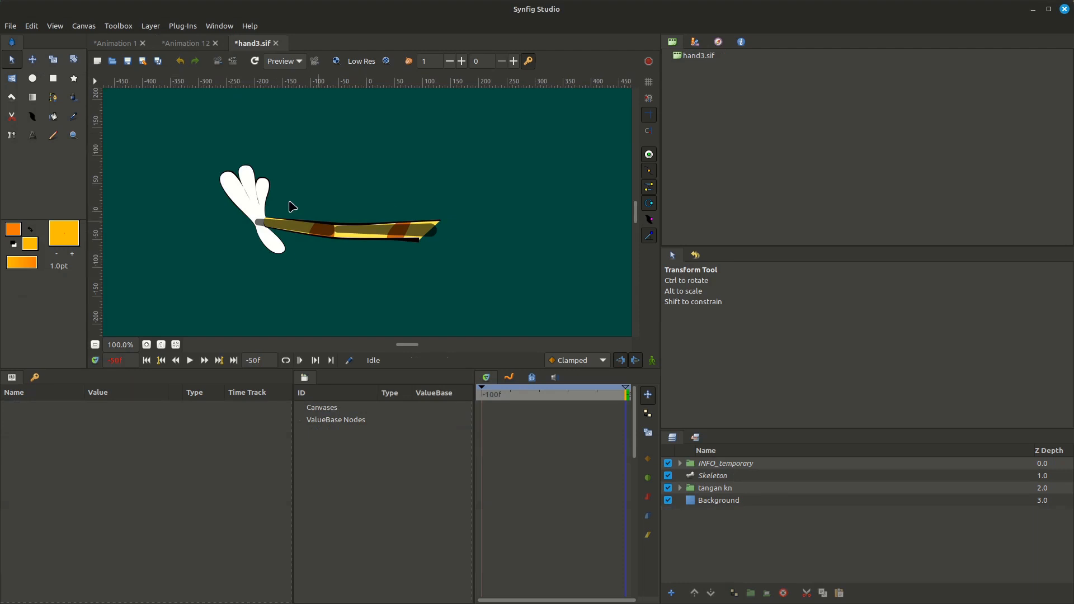
Convert the Name parameter of the skeleton's forearm bone, Bone 47, to Greyed
click(281, 233)
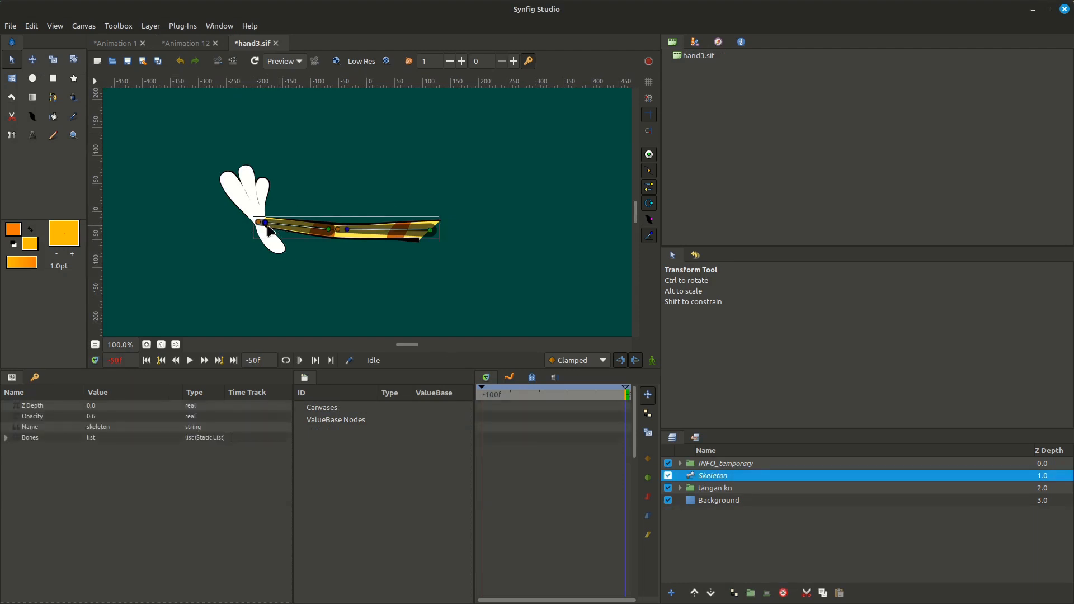
click(265, 223)
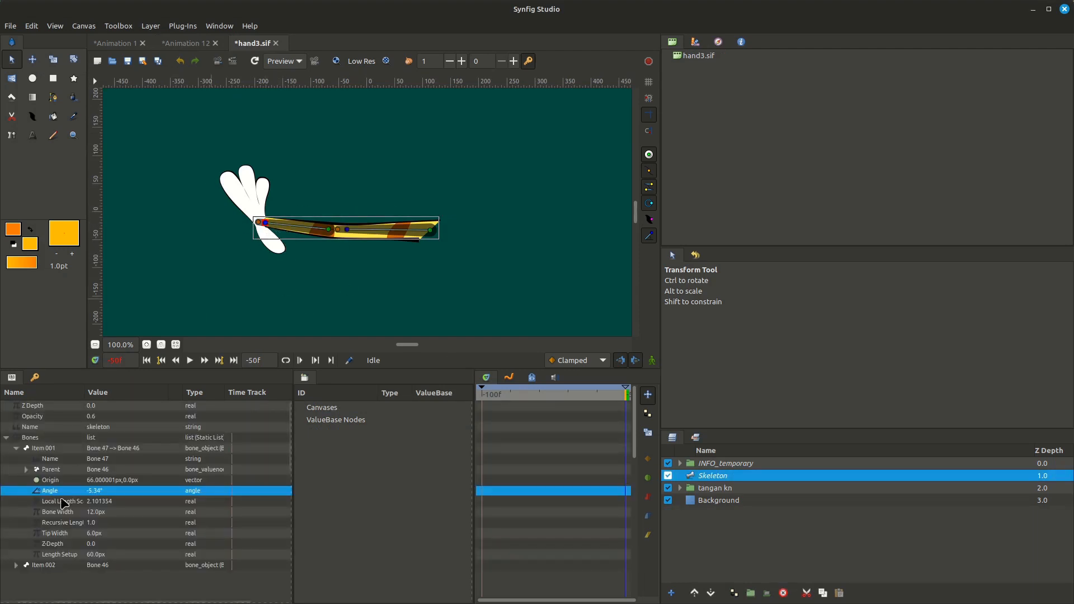
click(59, 460)
right_click(74, 462)
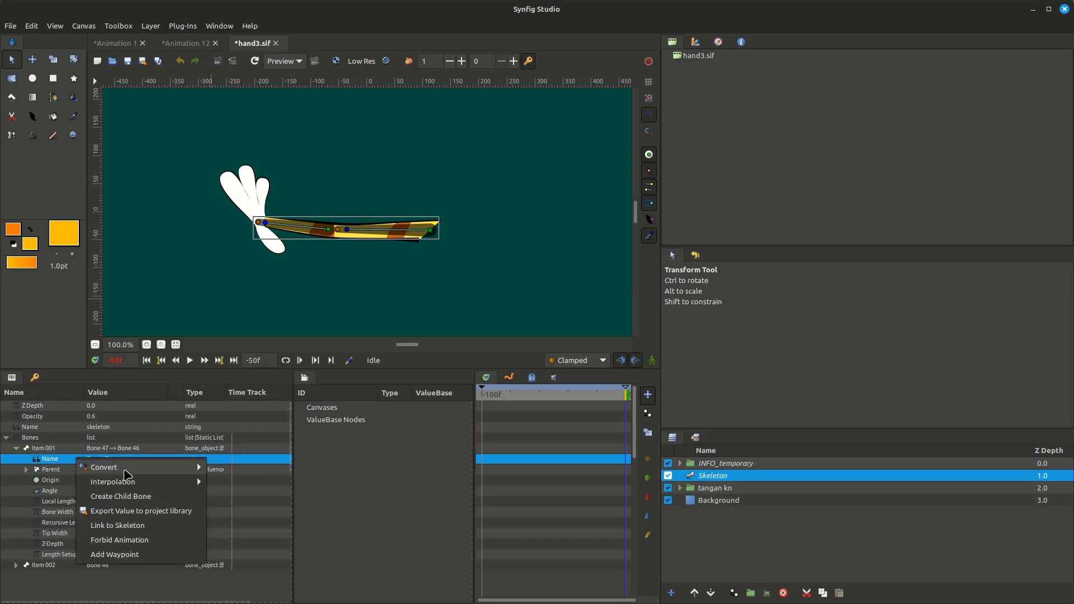
mouse_move(129, 469)
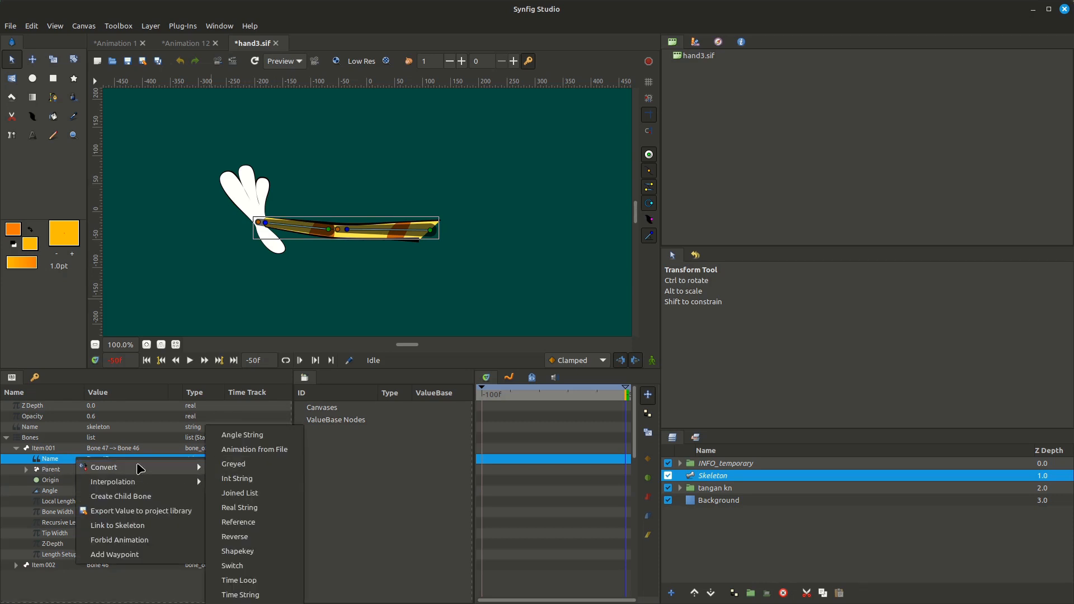
click(239, 468)
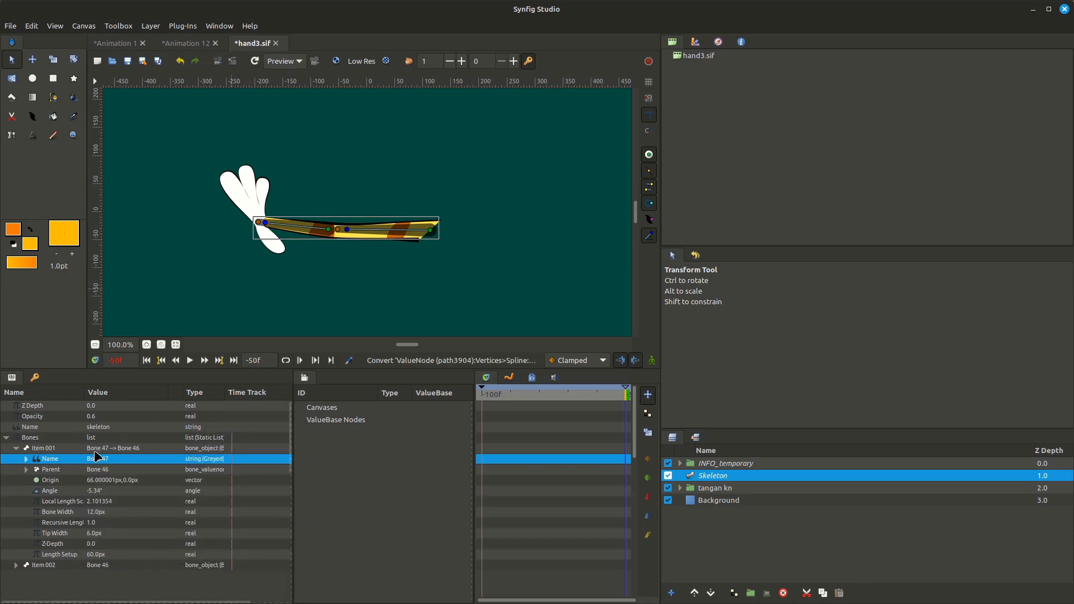
Expand the forearm bone's greyed name and set its link value to "code bone as controller"
click(26, 459)
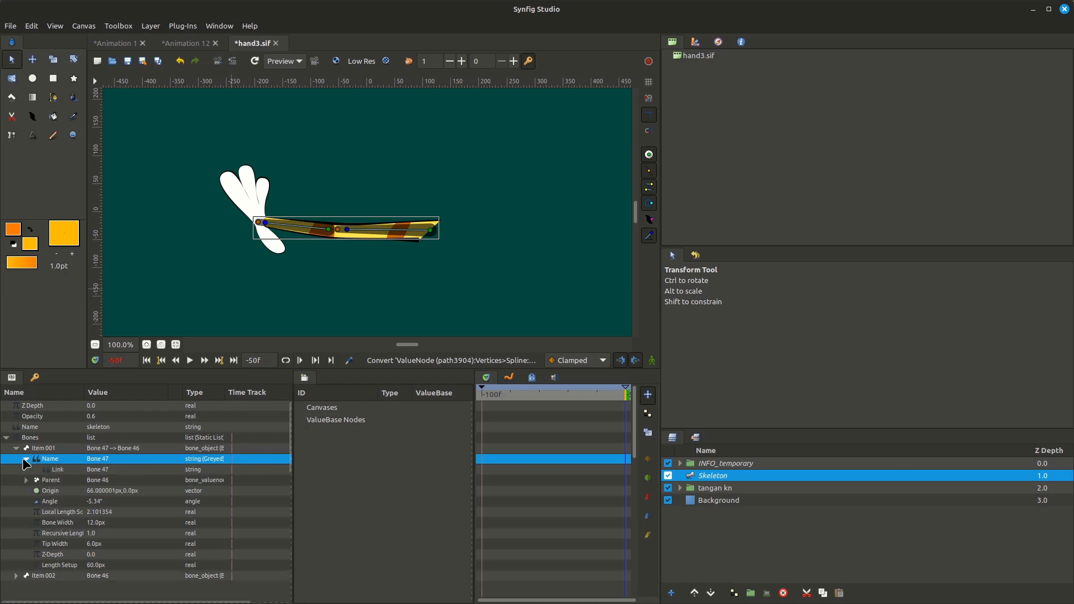
click(134, 470)
text(kode)
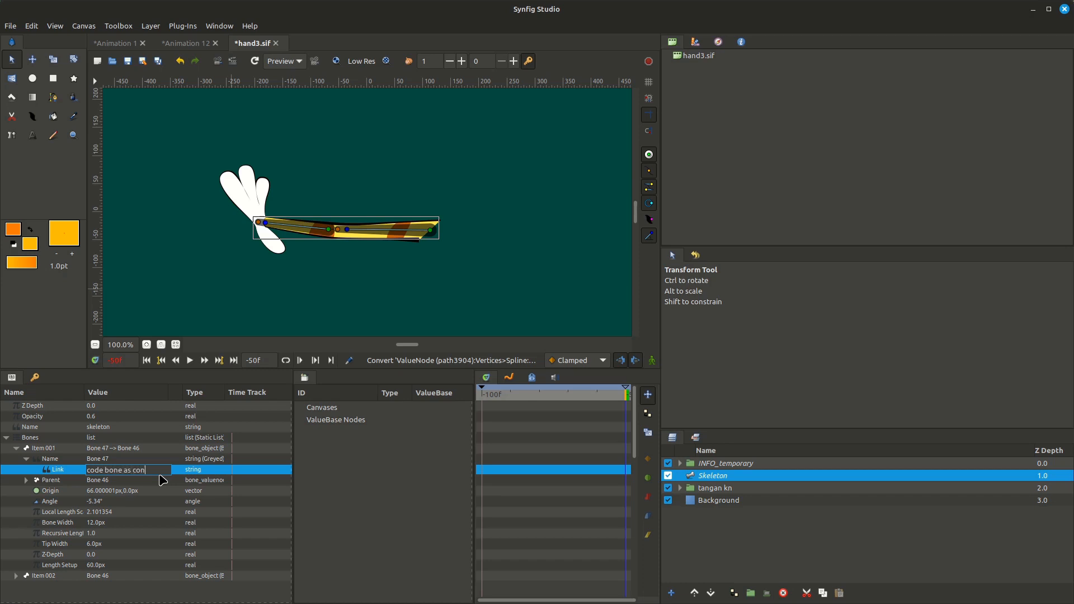
key(Return)
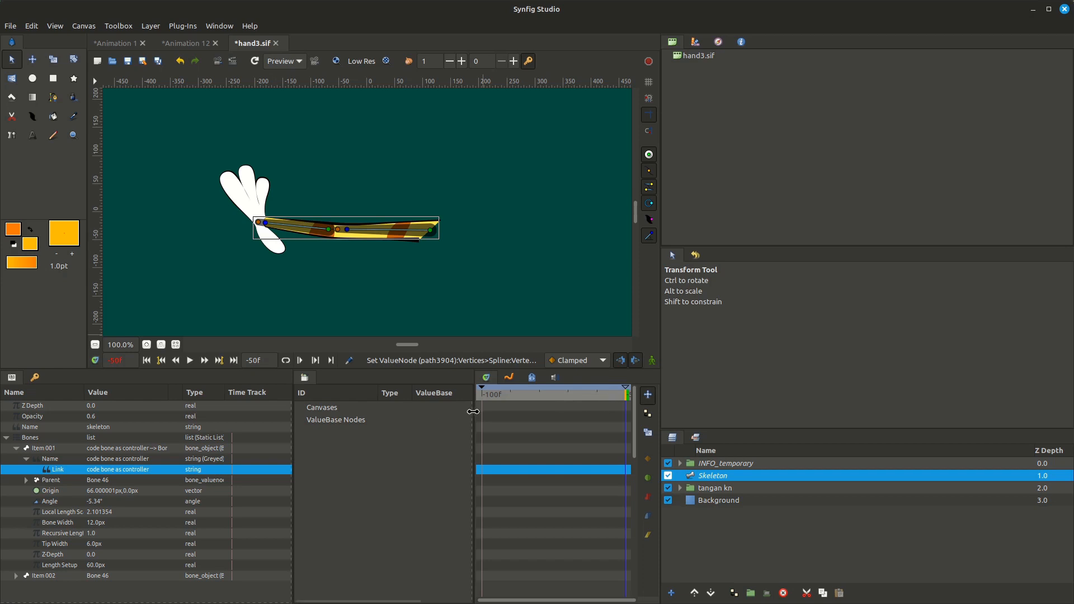
Widen the timeline area and scrub through the smartkey range from -100f to -50f
drag(474, 414, 321, 394)
click(319, 396)
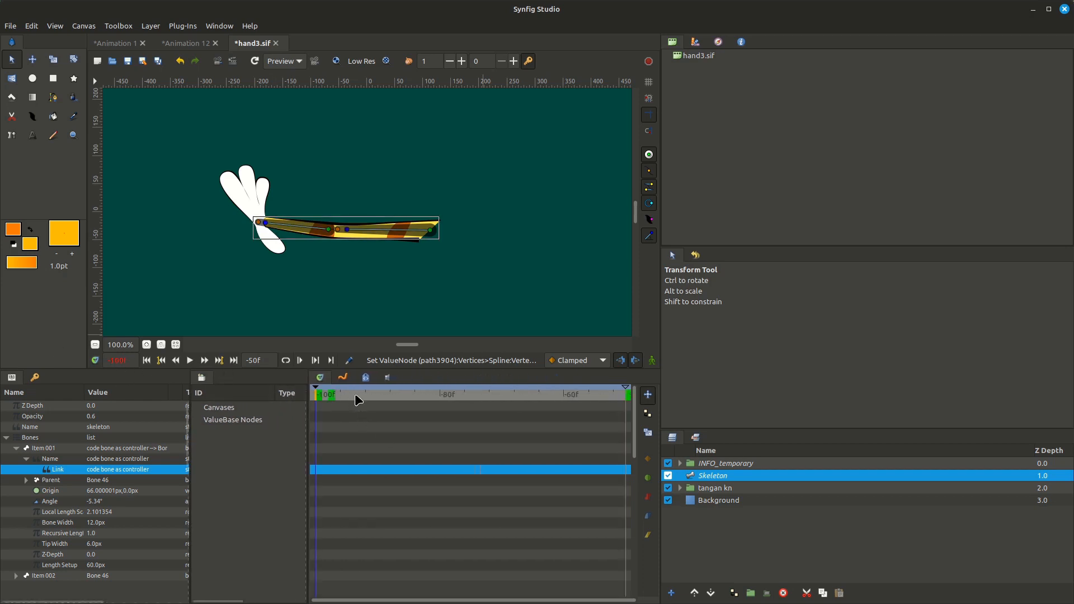
drag(356, 396, 644, 406)
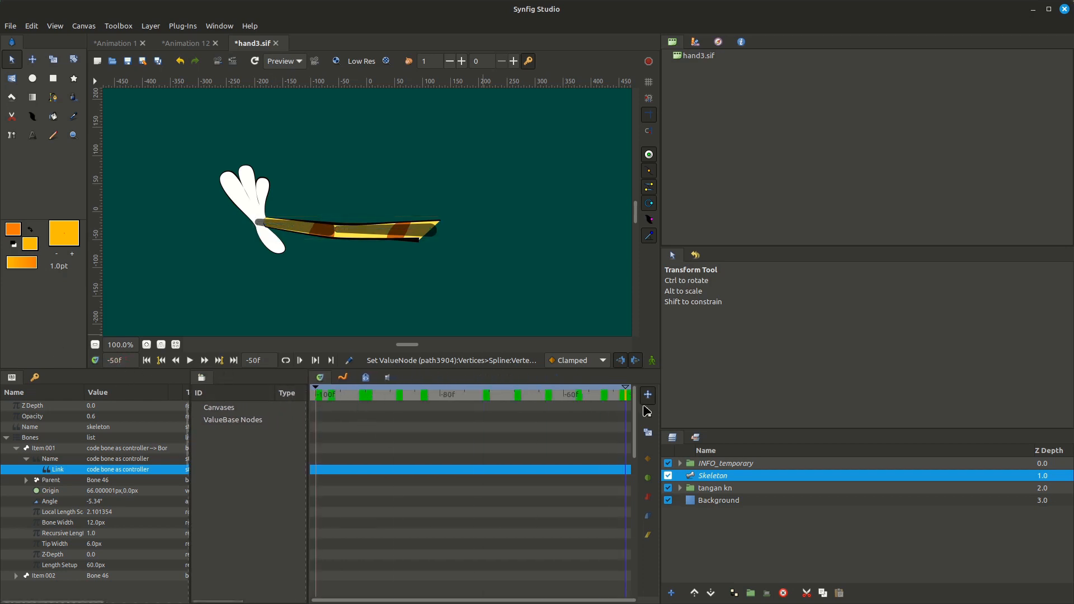
Examine the smartkey entries in the canvas metadata, including controller, key and mode, and return to the timeline
click(365, 377)
scroll(431, 554, down, 5)
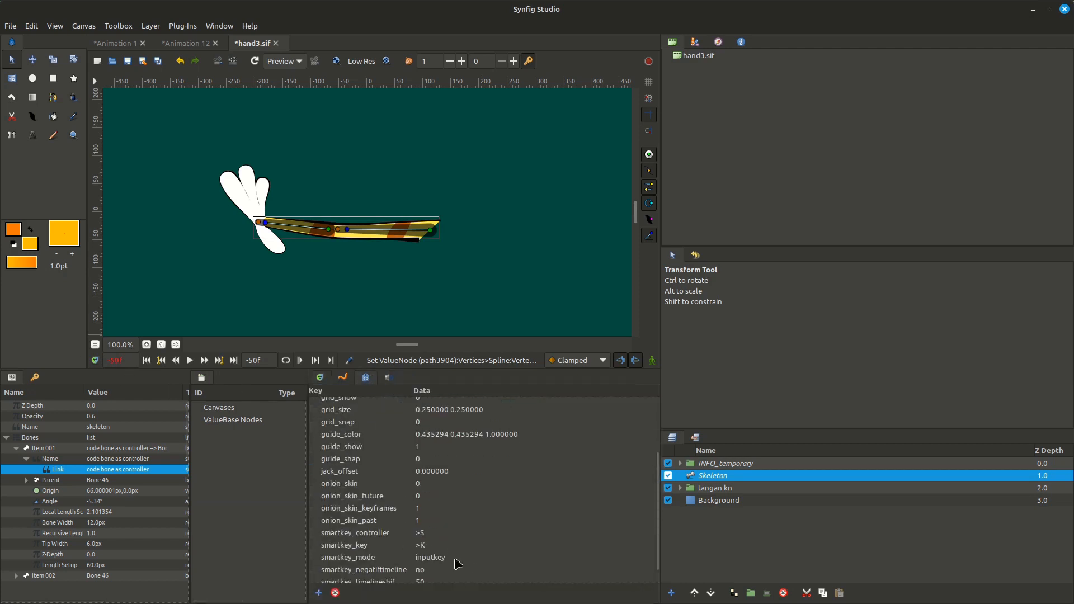
click(324, 380)
Turn on animate editing mode at frame -50f and rotate the forearm bone to about -150° to fold the arm
drag(416, 402, 639, 405)
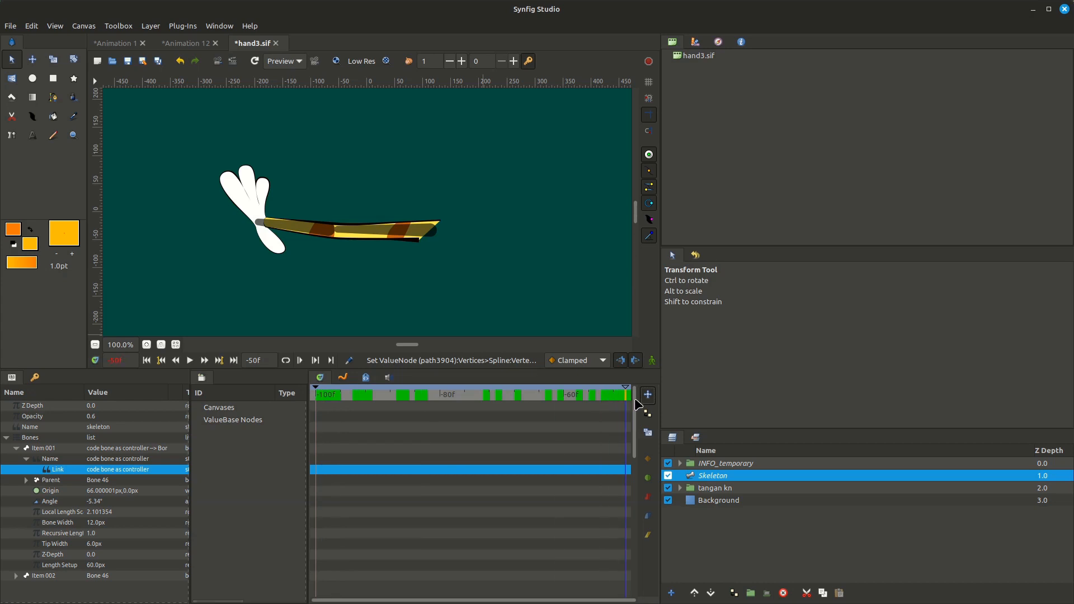
click(650, 362)
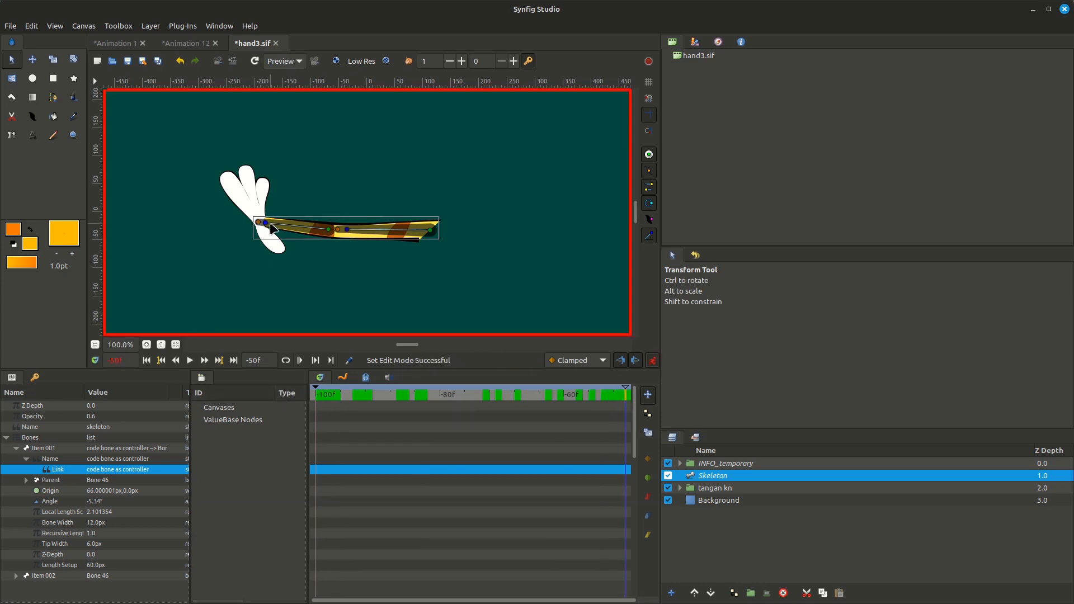
drag(268, 223, 411, 212)
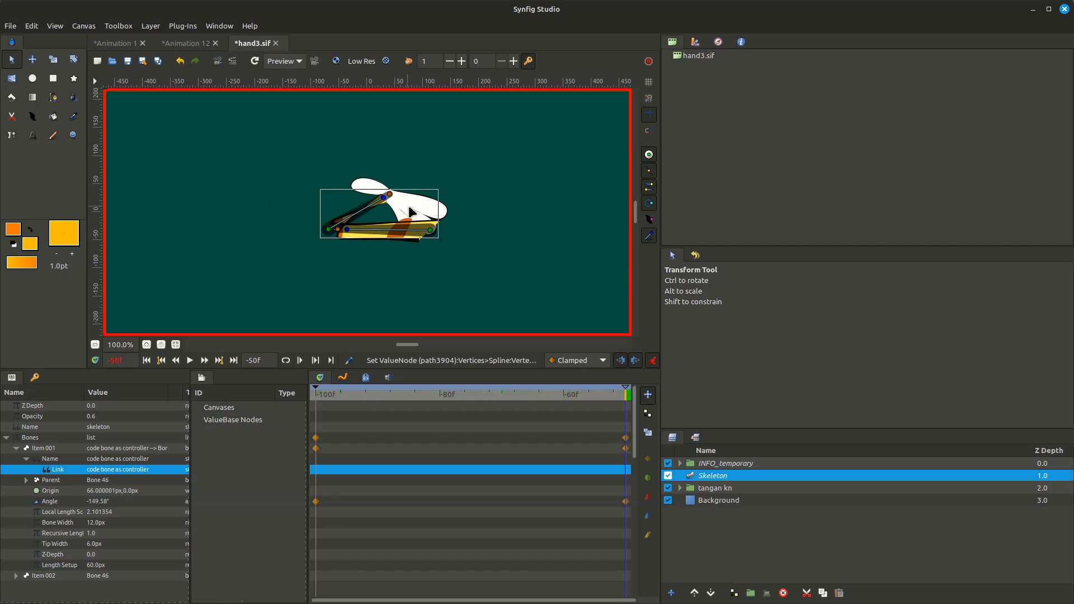
Reshape the orange elbow stripe path3904 at frame -50f, moving its vertices to follow the folded forearm
scroll(442, 230, left, 2)
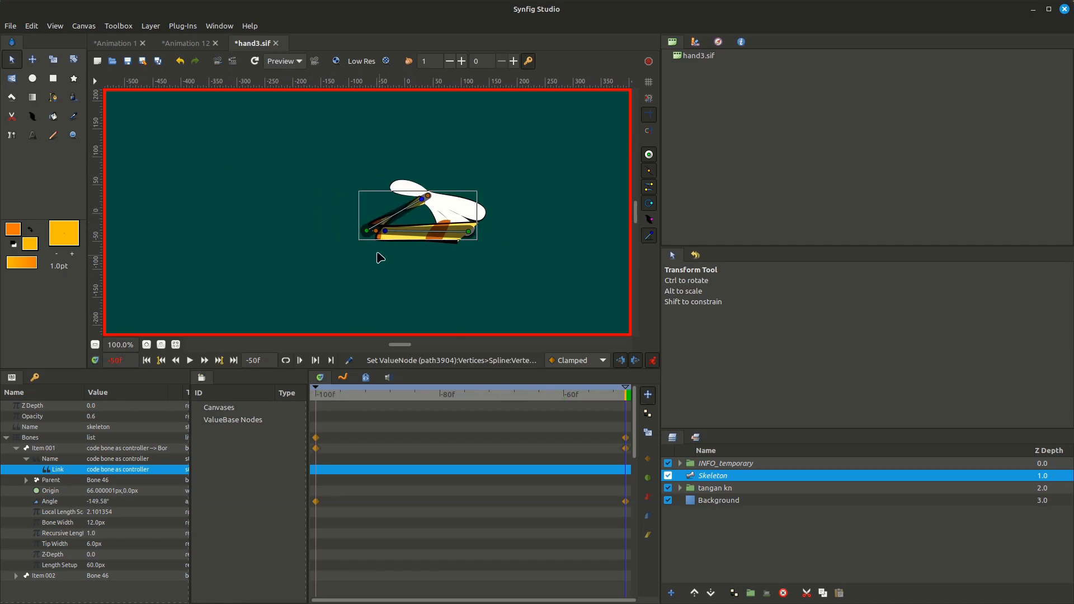
scroll(391, 265, up, 4)
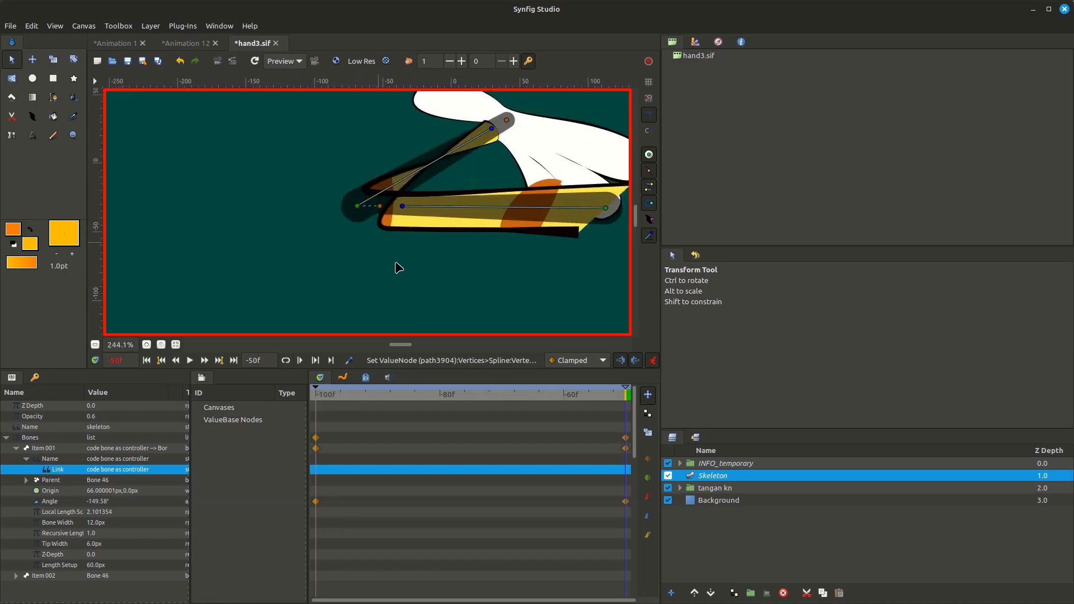
click(715, 490)
click(398, 274)
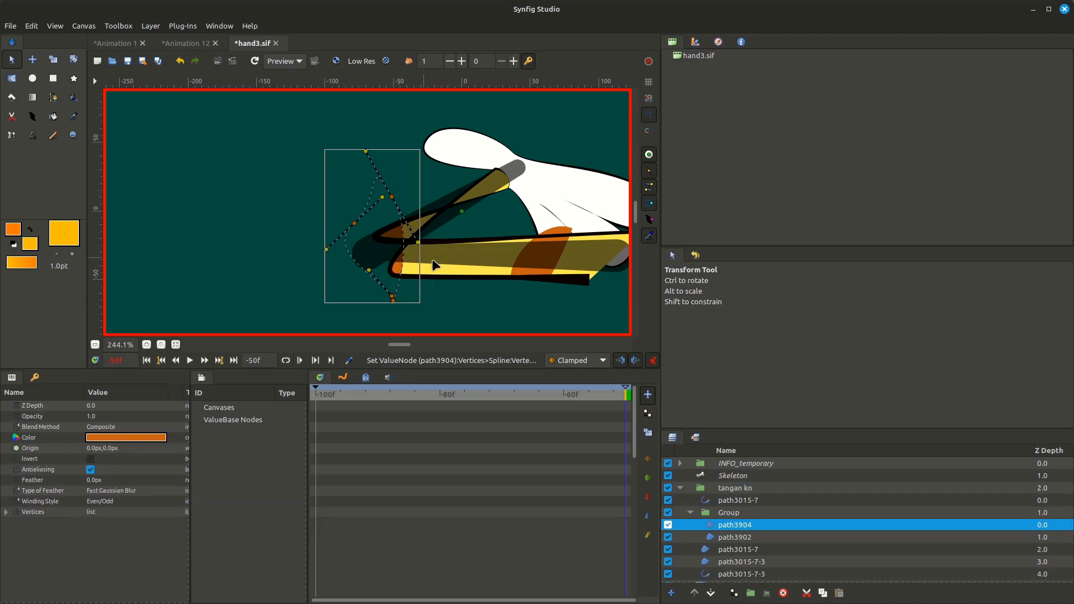
drag(393, 300, 447, 229)
drag(391, 197, 406, 173)
drag(391, 295, 427, 238)
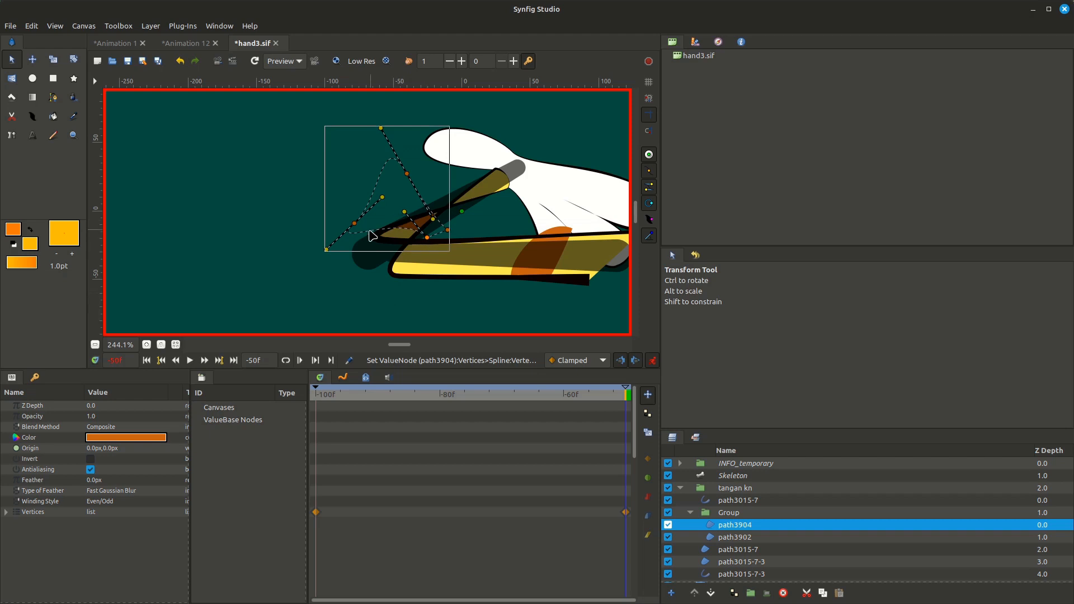
drag(356, 228, 372, 193)
drag(427, 238, 412, 240)
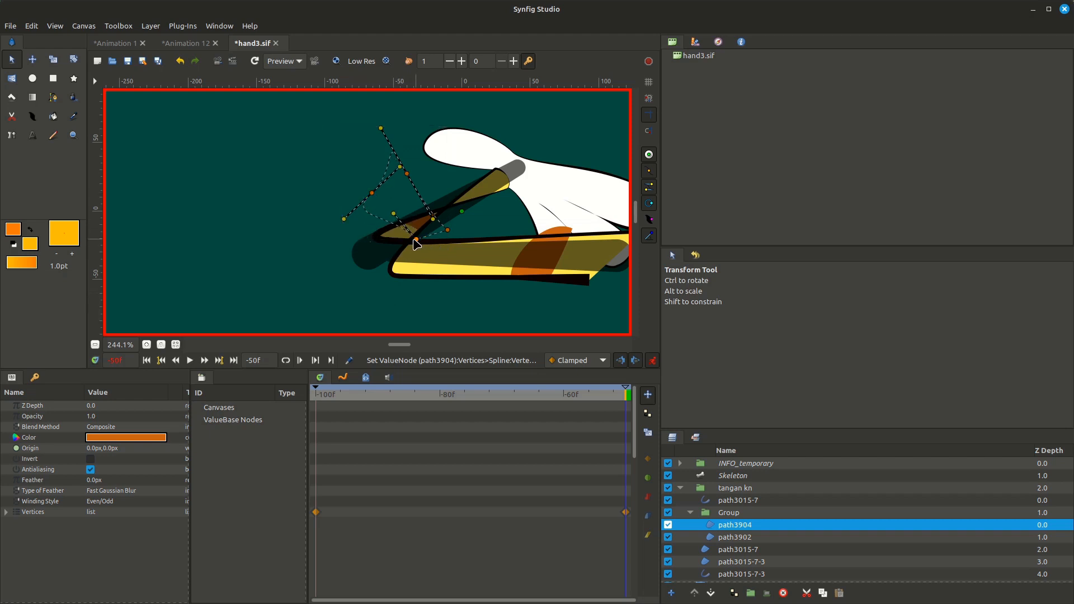
Extend the elbow of the arm outline path3015-7 around the bone joint and raise the upper arm's top edge into a bulge
click(392, 274)
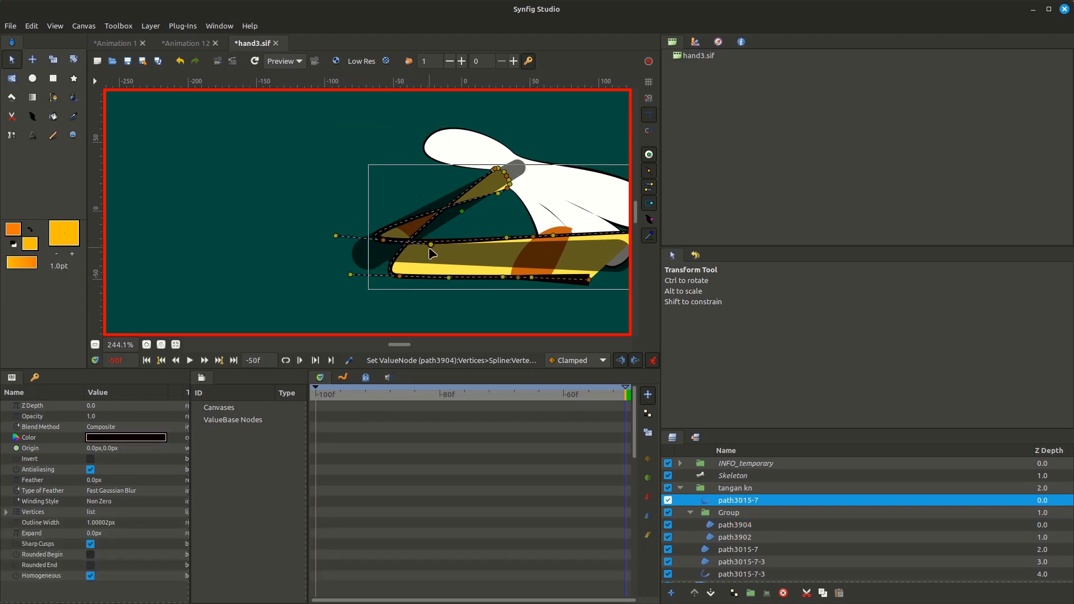
drag(336, 236, 347, 263)
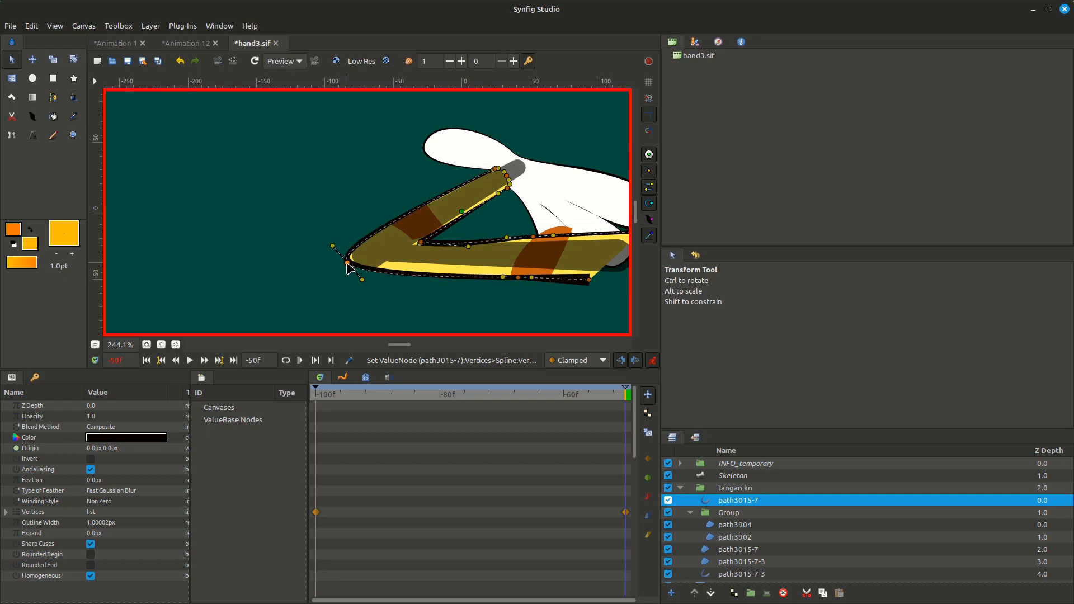
scroll(431, 283, right, 2)
drag(478, 236, 511, 209)
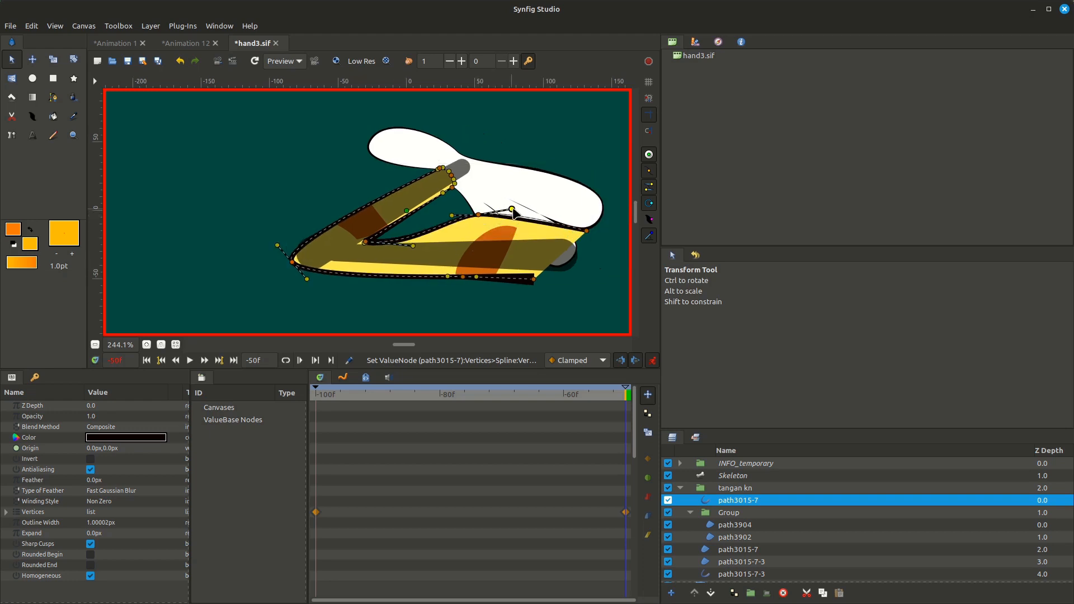
Toggle the vertex handles to adjust the tangents of the upper arm's top edge, and lower the outline's underside vertex slightly
click(647, 170)
drag(587, 230, 542, 238)
drag(451, 215, 447, 219)
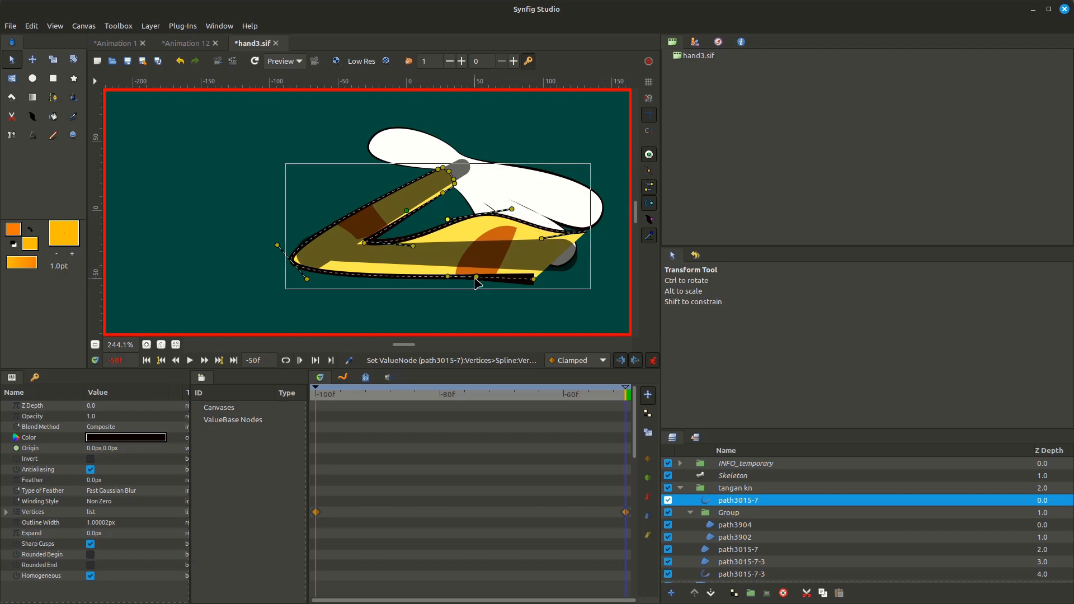
click(647, 170)
drag(460, 277, 467, 284)
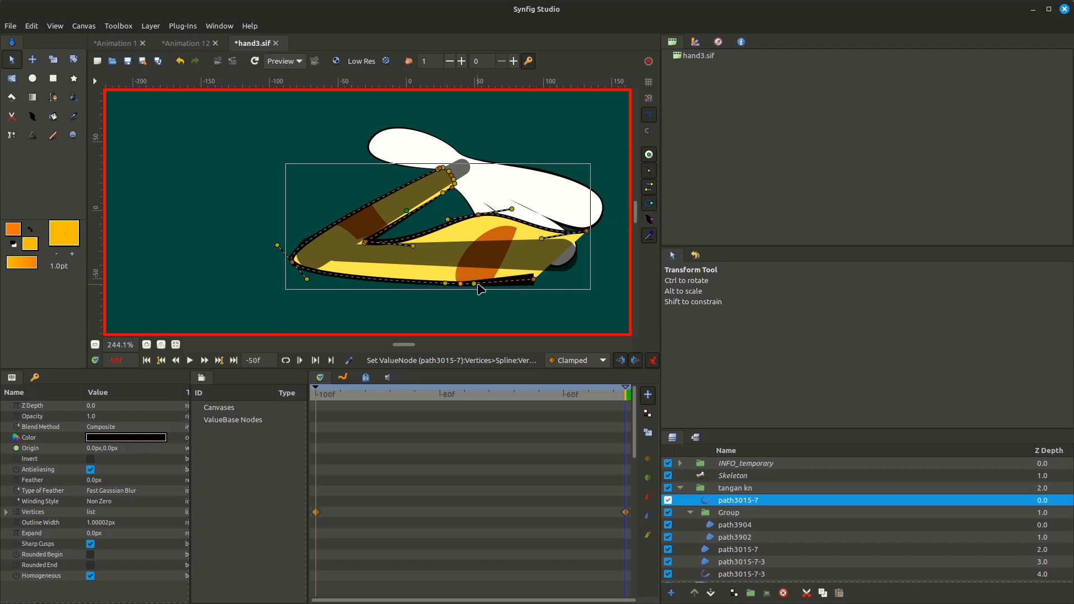
Adjust the elbow curve of the arm outline path3015-7 at the intermediate frame -76f
drag(505, 397, 467, 409)
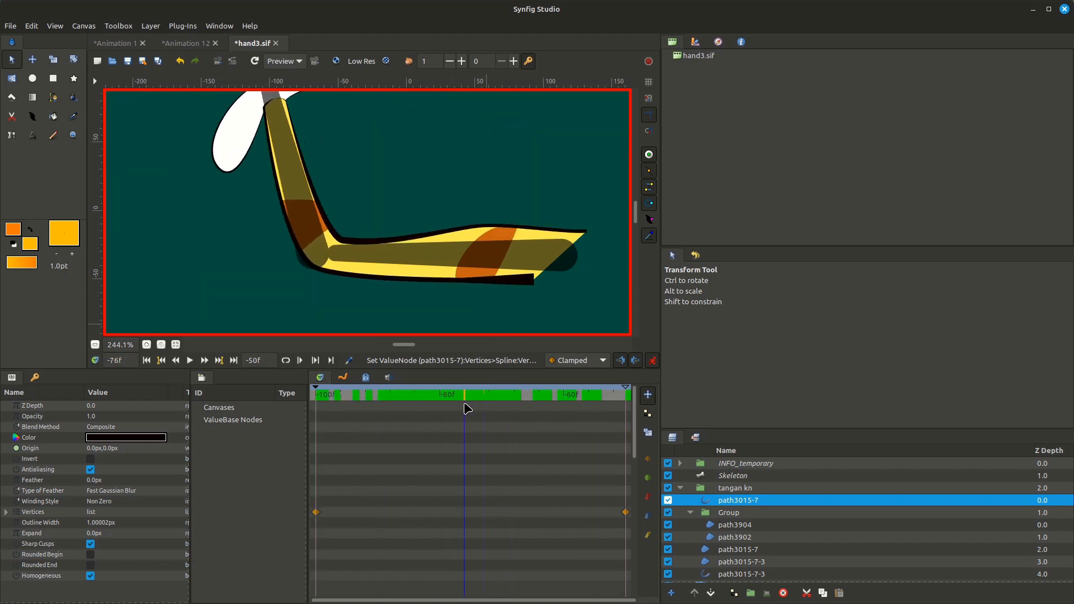
drag(323, 246, 286, 265)
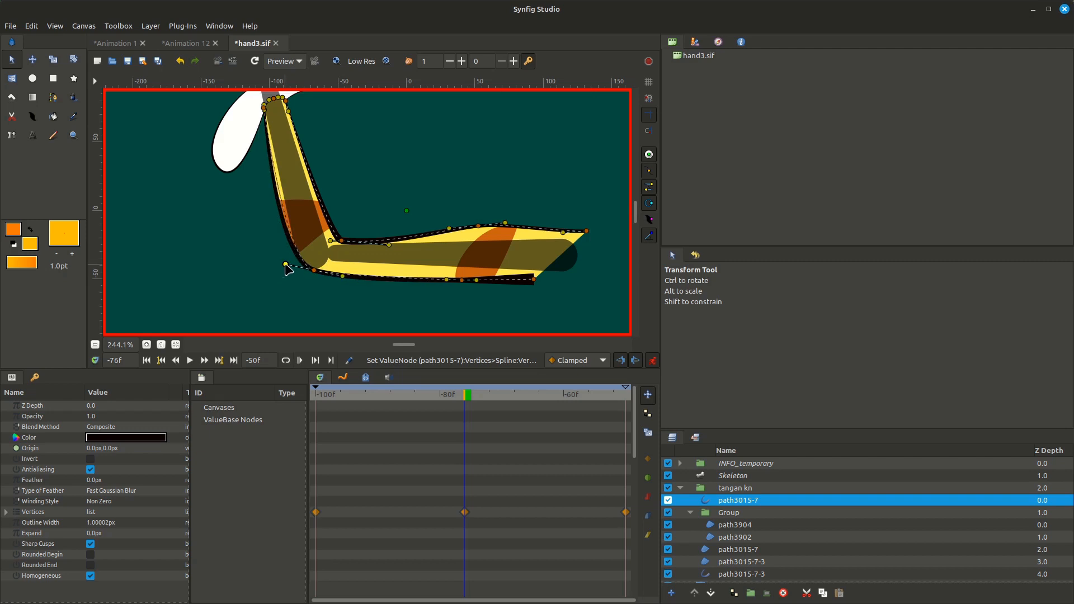
Shift the lower vertices of the orange elbow stripe path3904 along the folded forearm at frame -50f and adjust its tangent
drag(467, 395, 630, 403)
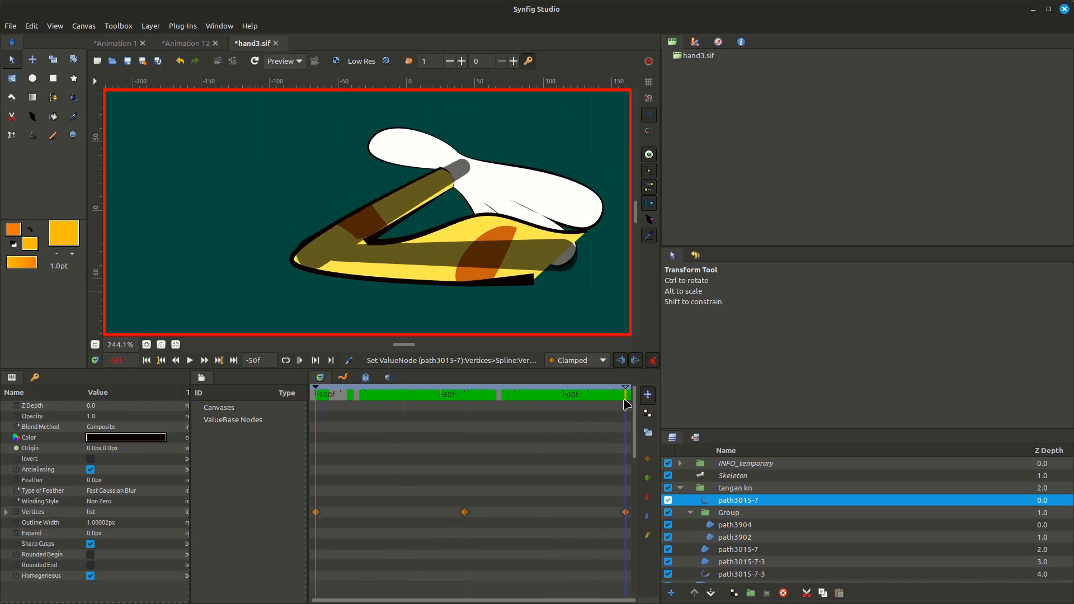
scroll(358, 254, up, 2)
click(353, 243)
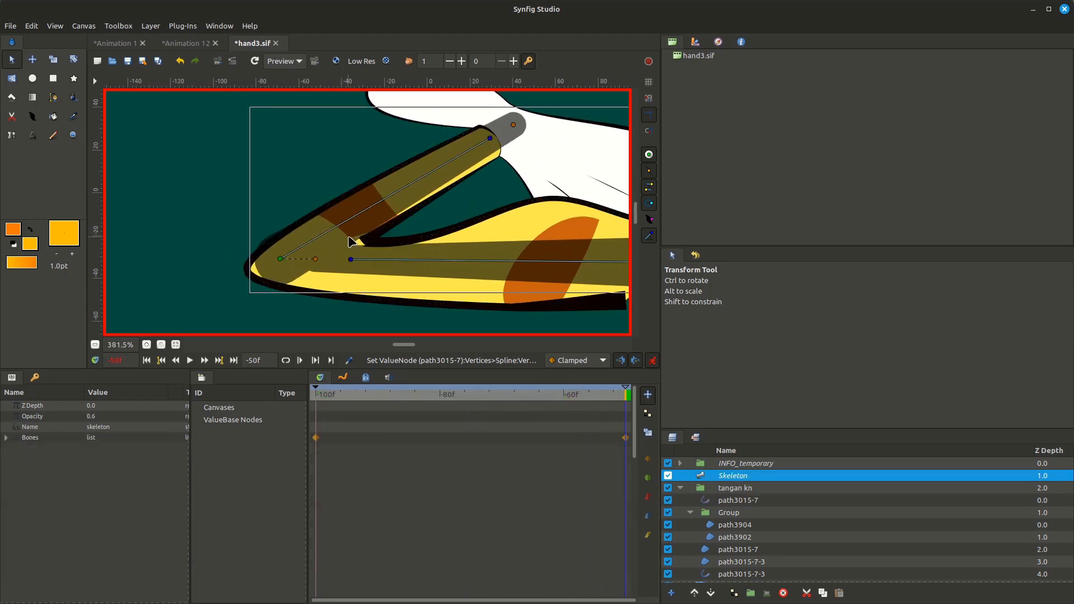
scroll(361, 242, up, 3)
scroll(425, 206, up, 2)
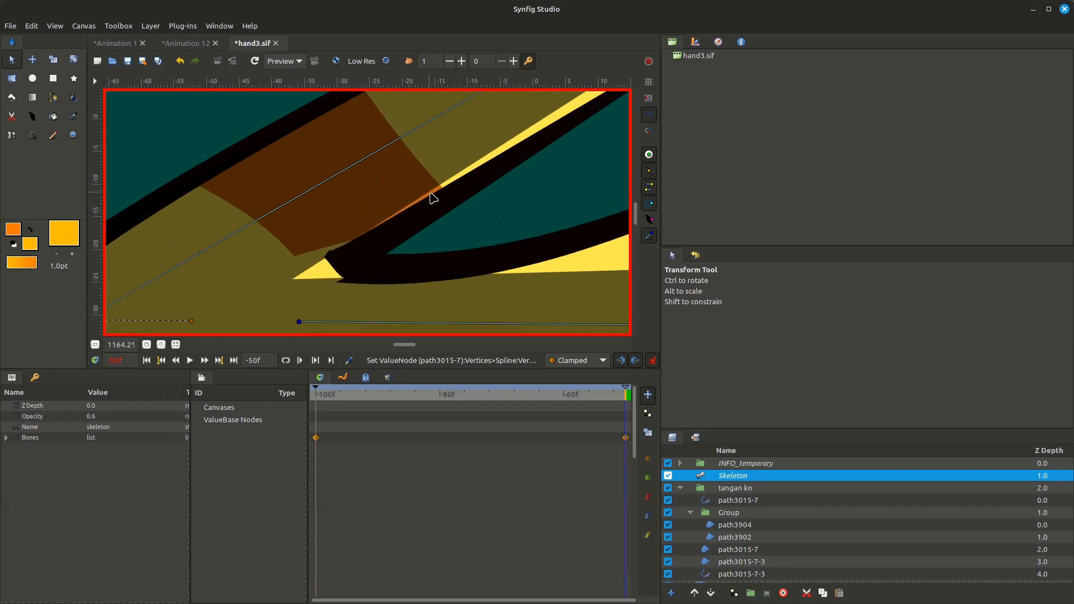
click(441, 194)
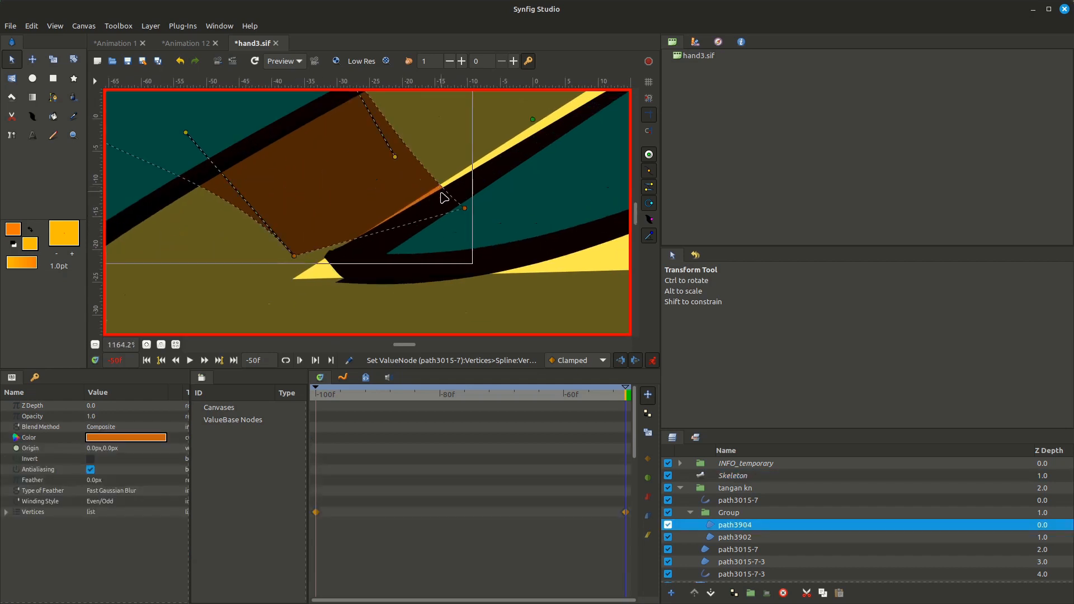
drag(295, 260, 379, 261)
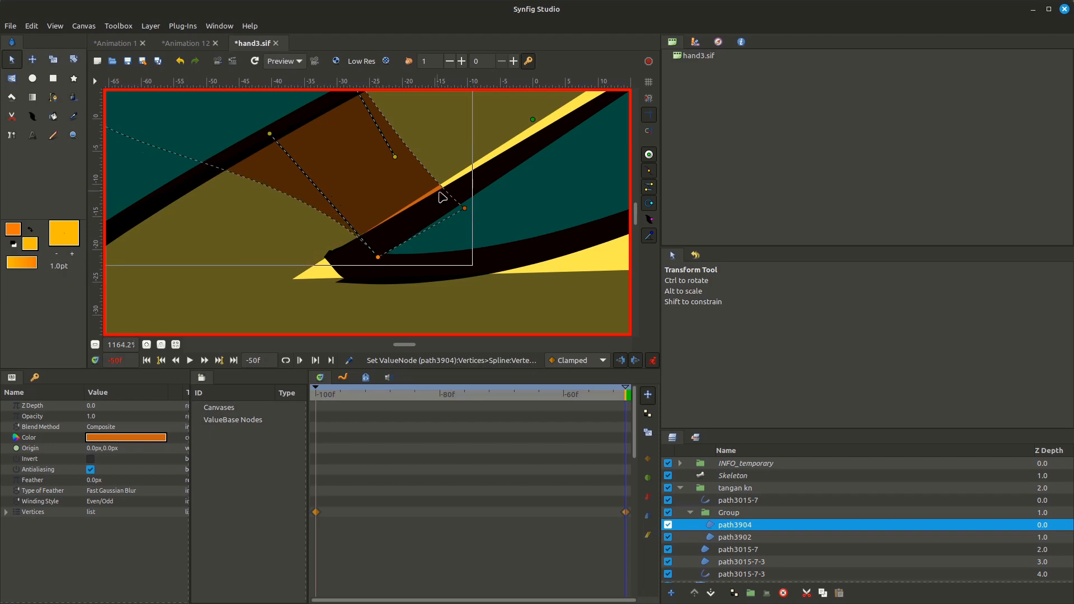
drag(464, 208, 483, 217)
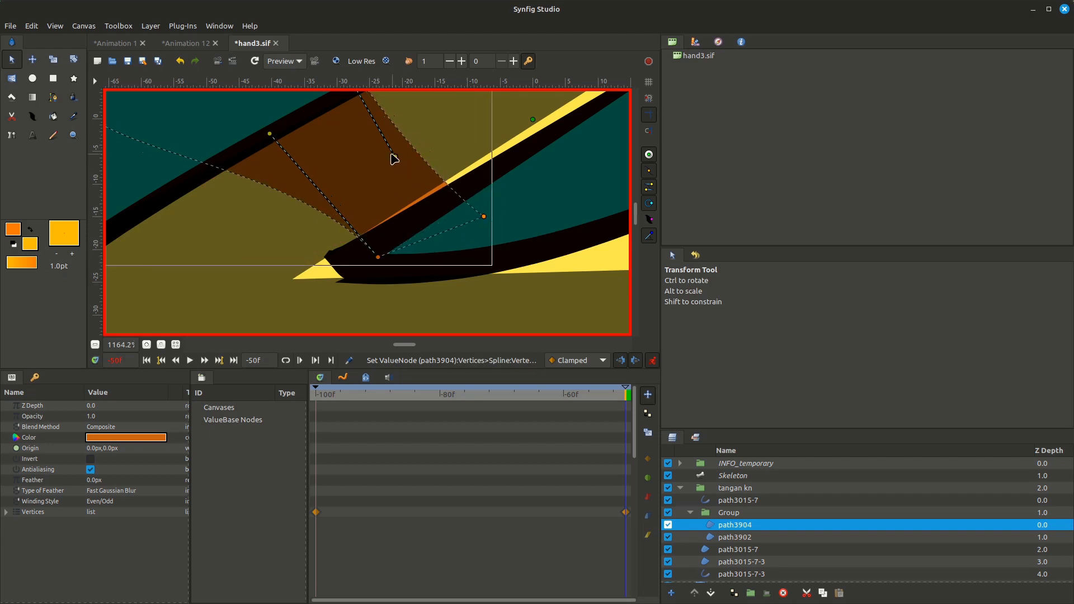
drag(394, 156, 439, 114)
scroll(368, 193, down, 9)
scroll(409, 237, up, 1)
drag(608, 395, 569, 398)
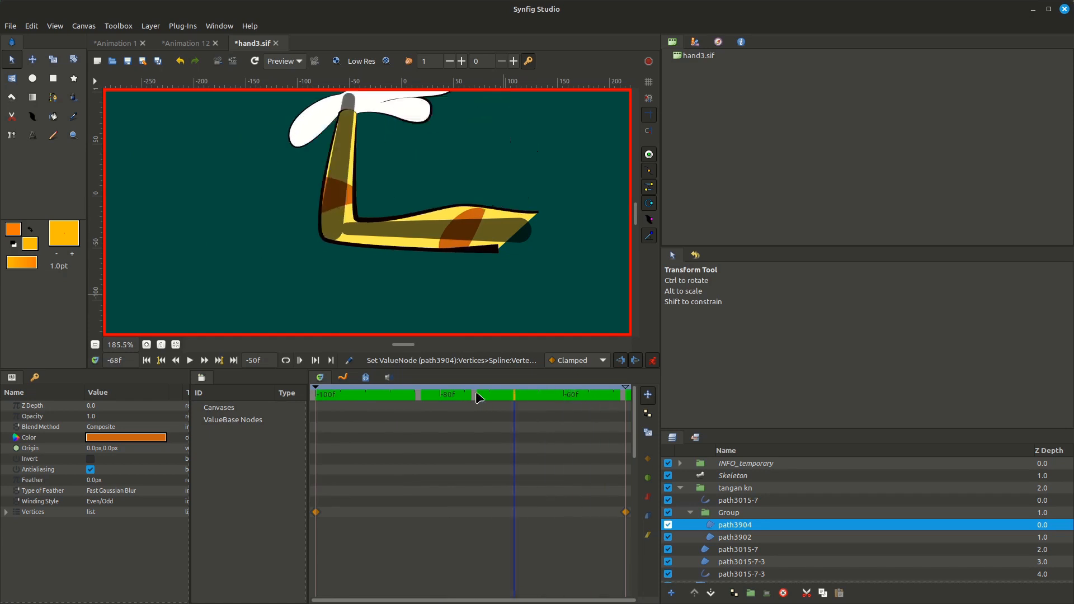
drag(507, 386, 616, 385)
Reshape the orange upper-arm stripe path3902 at frame -50f into a wider curved band crossing the whole bulged arm
scroll(474, 217, up, 2)
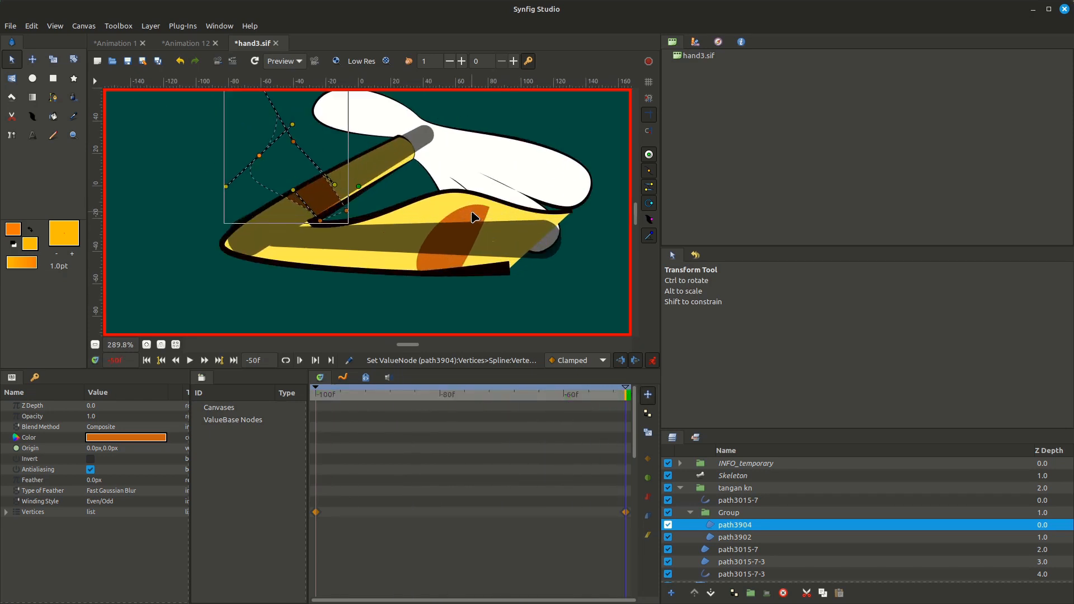
click(474, 217)
drag(477, 184, 445, 161)
drag(417, 269, 447, 297)
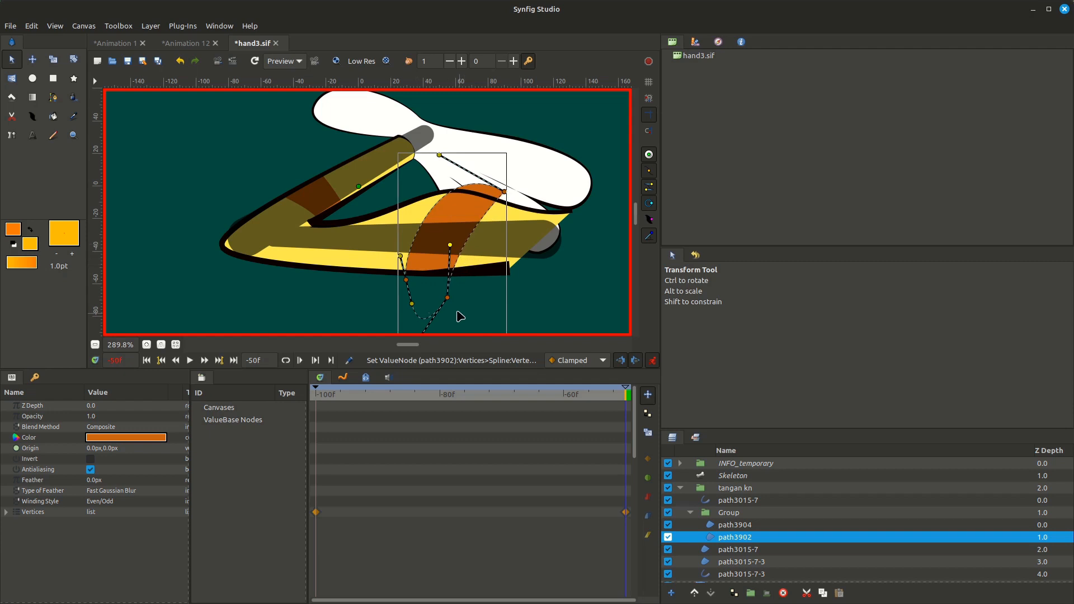
drag(448, 298, 462, 296)
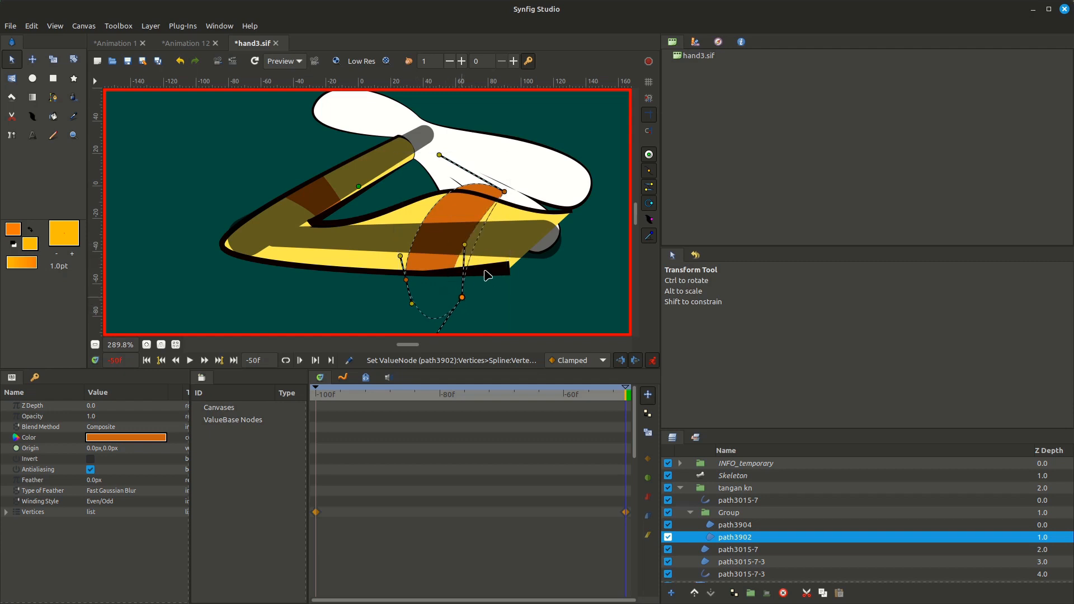
drag(505, 193, 511, 193)
drag(445, 156, 431, 146)
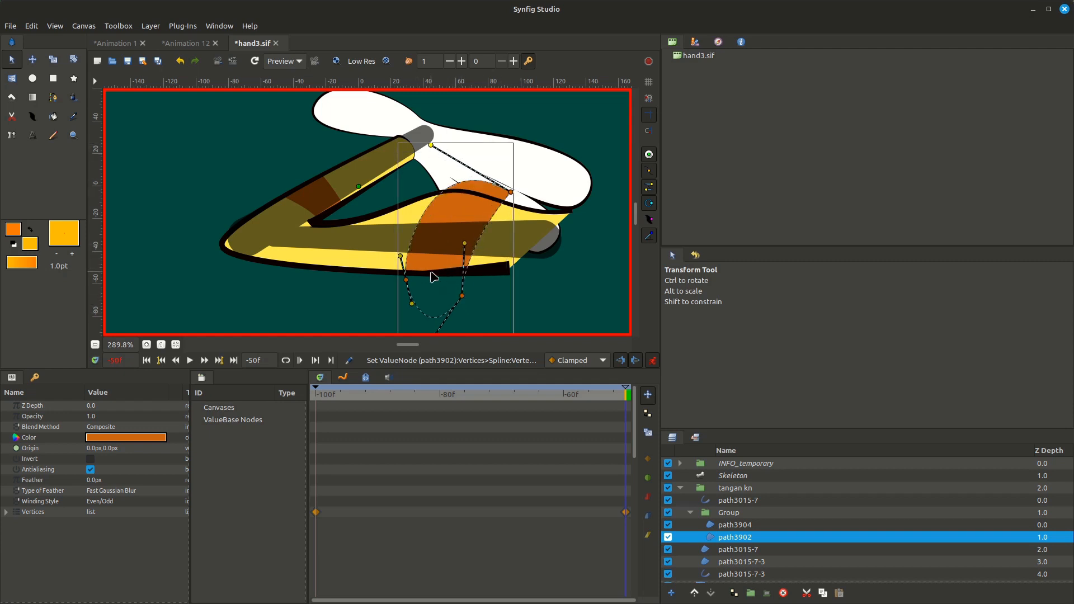
drag(601, 391, 647, 419)
Expand the bone list of the Skeleton layer to review the controller bone
scroll(441, 268, down, 3)
scroll(436, 197, down, 2)
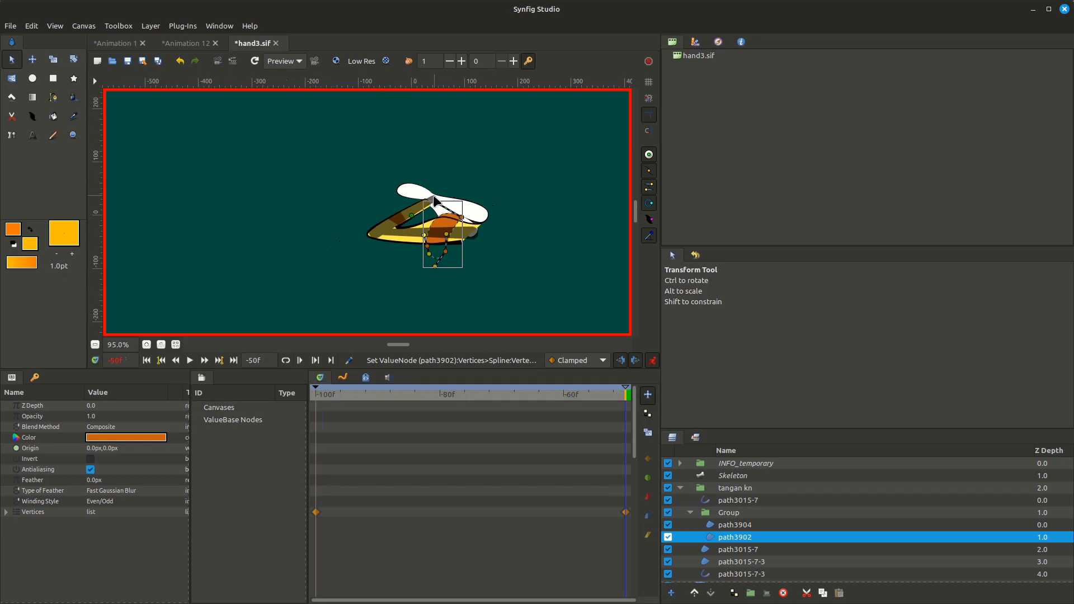
click(730, 476)
click(6, 438)
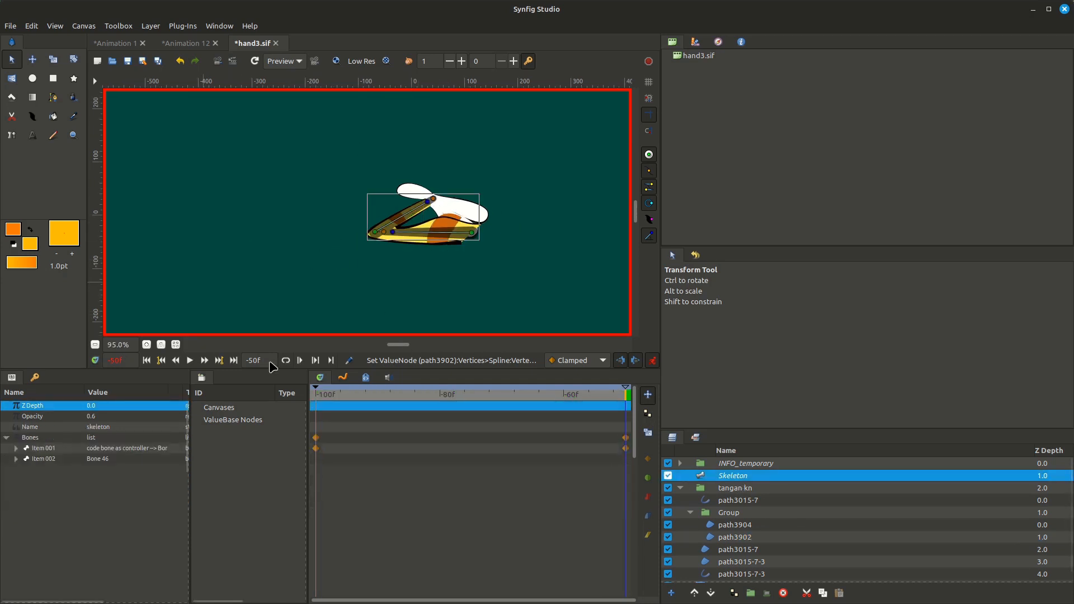
click(185, 26)
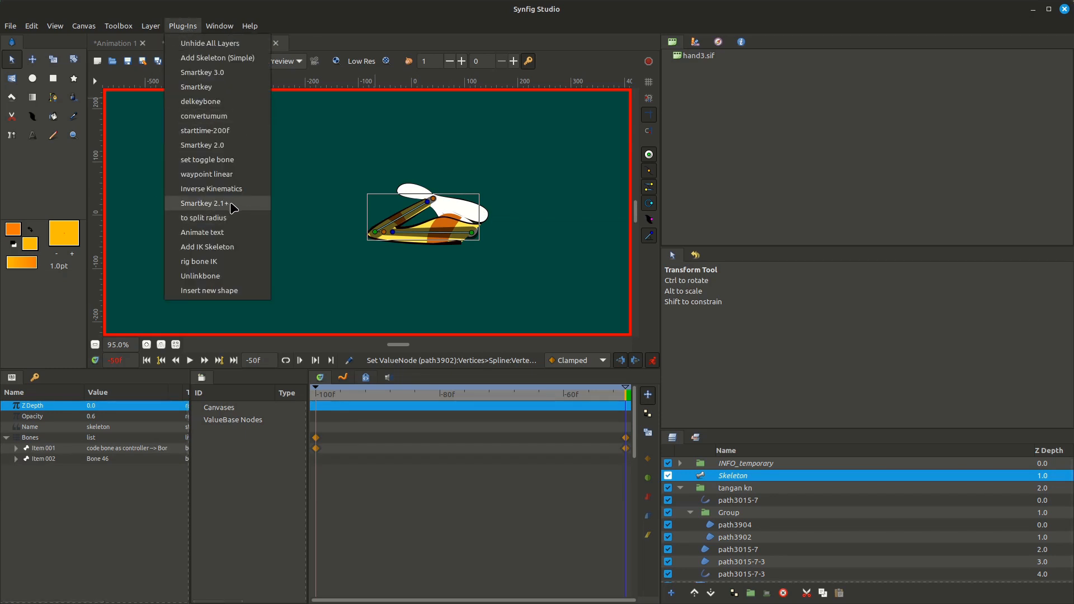
click(295, 220)
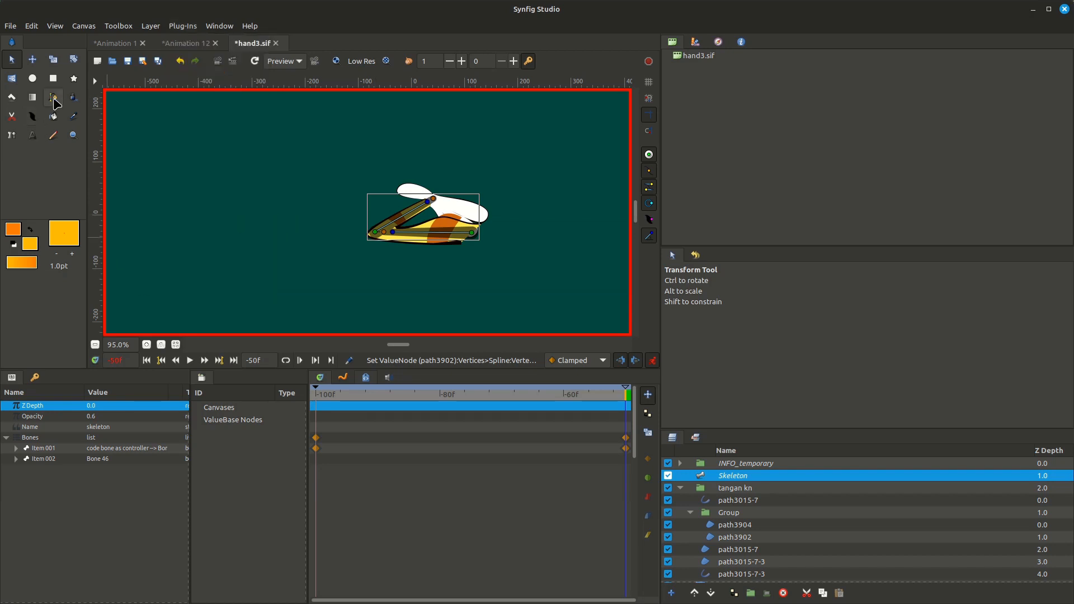
Add a text layer reading "run again plugin" on the empty canvas beside the arm
click(33, 135)
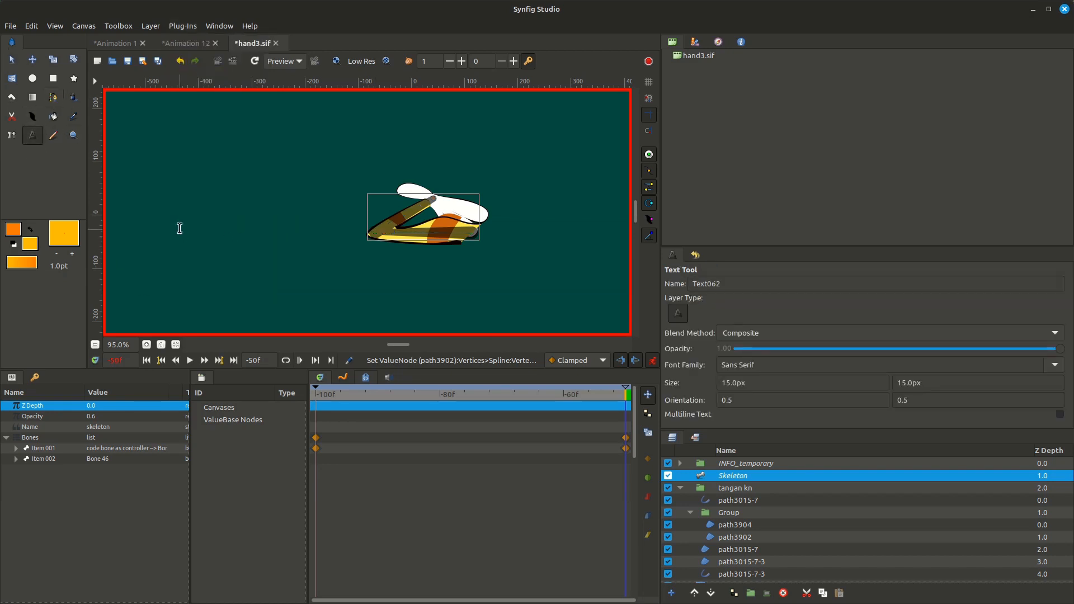
click(282, 275)
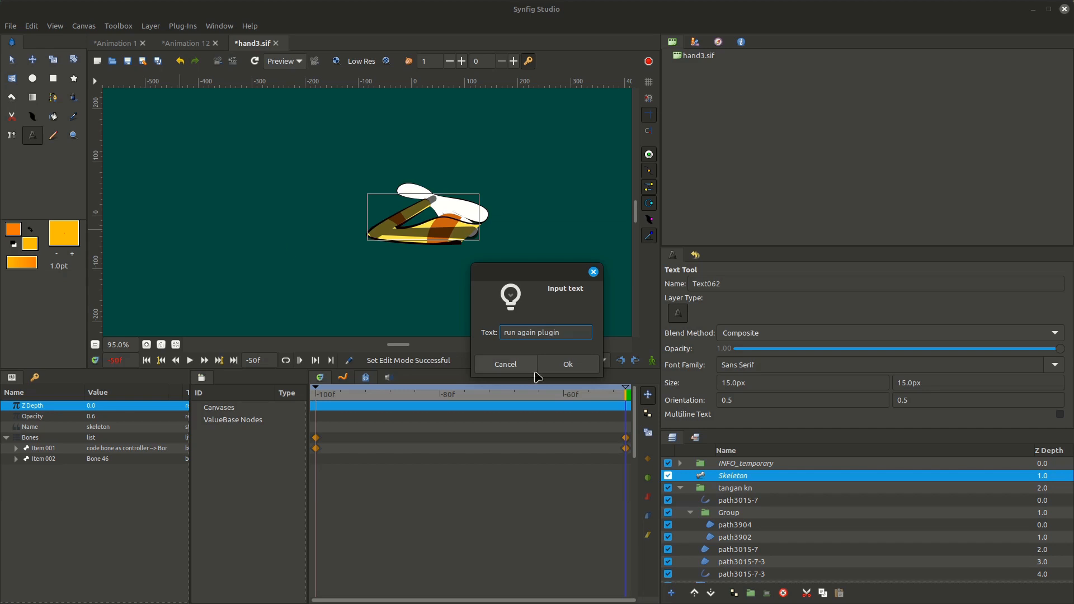
click(564, 365)
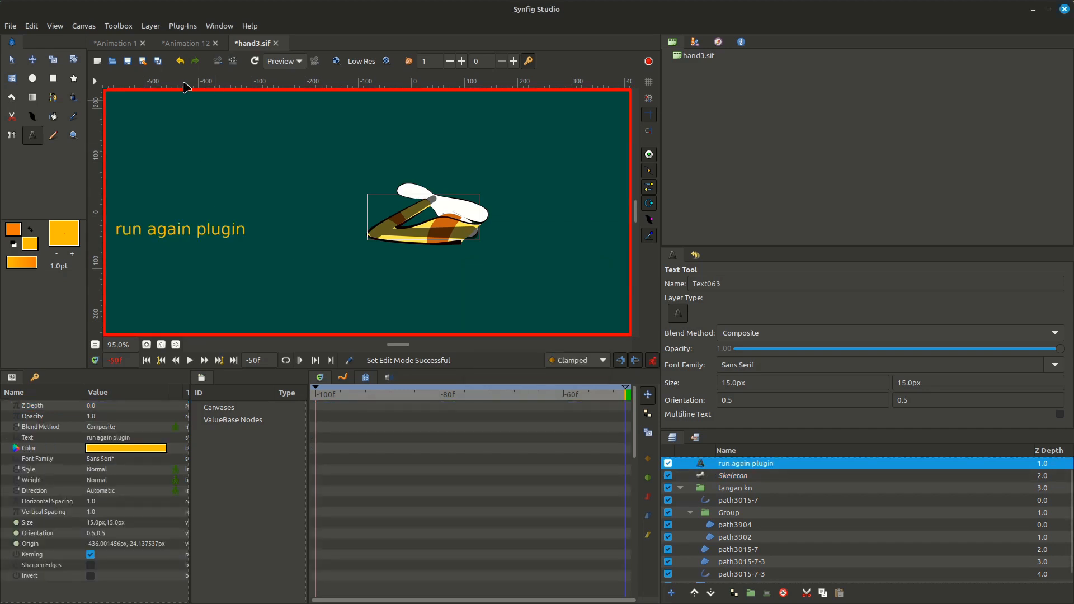
Run the Smartkey 2.1+ plugin on hand3.sif and accept that its undo history is cleared
click(183, 28)
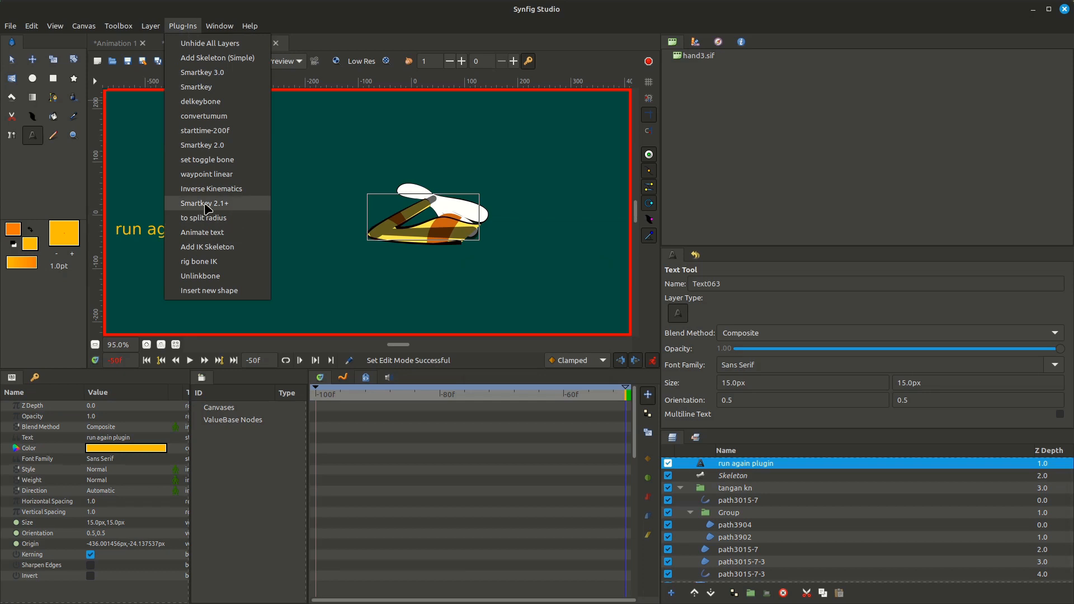
click(231, 203)
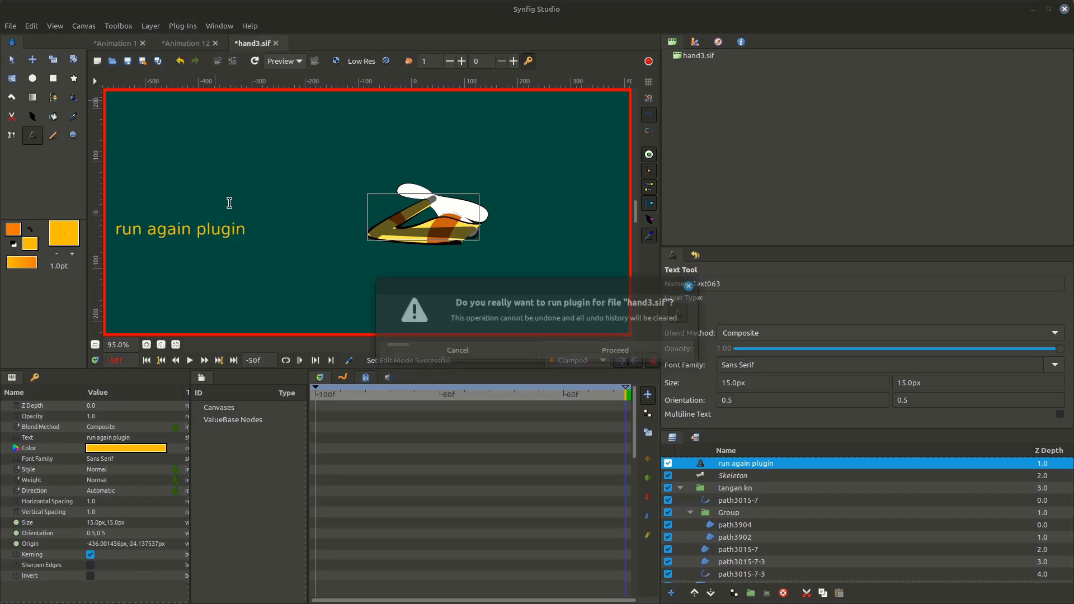
click(615, 347)
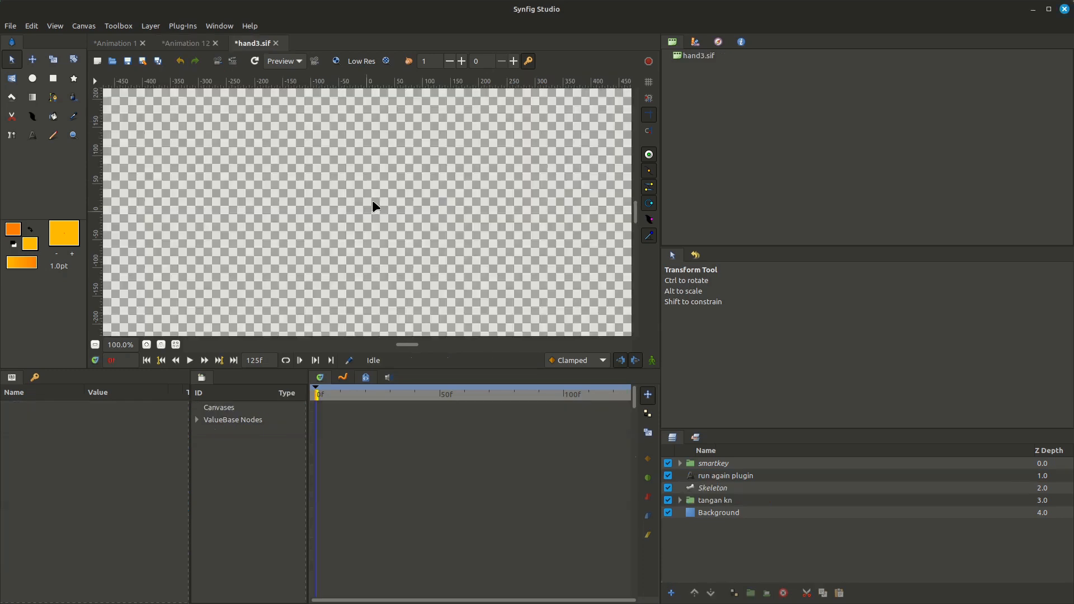
drag(372, 278, 433, 279)
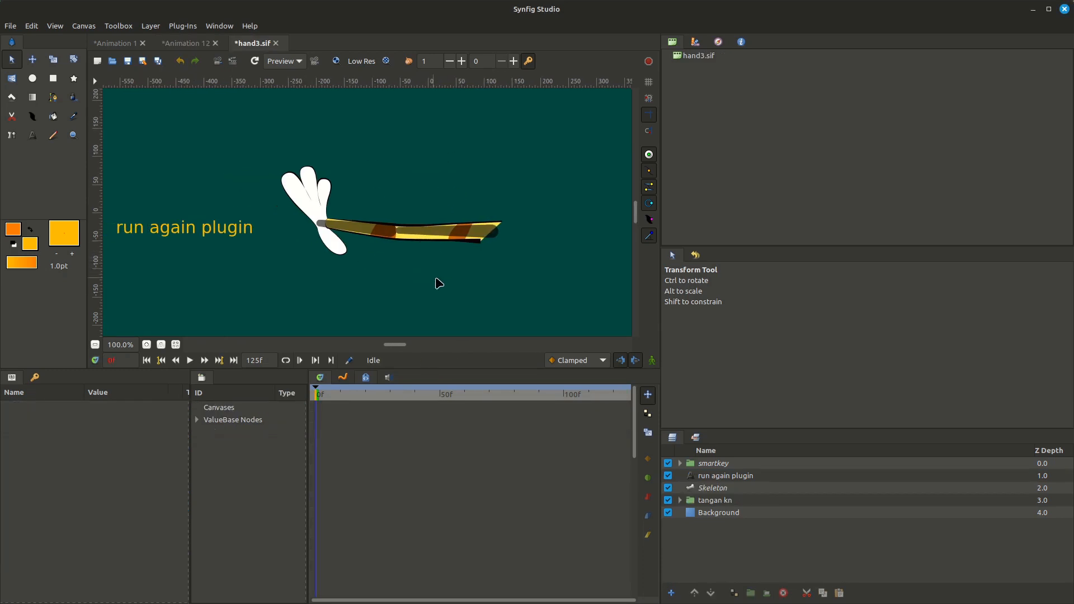
Rename the smartkey group to "smartkey don rename", and restore its name to smartkey
double_click(751, 463)
click(760, 463)
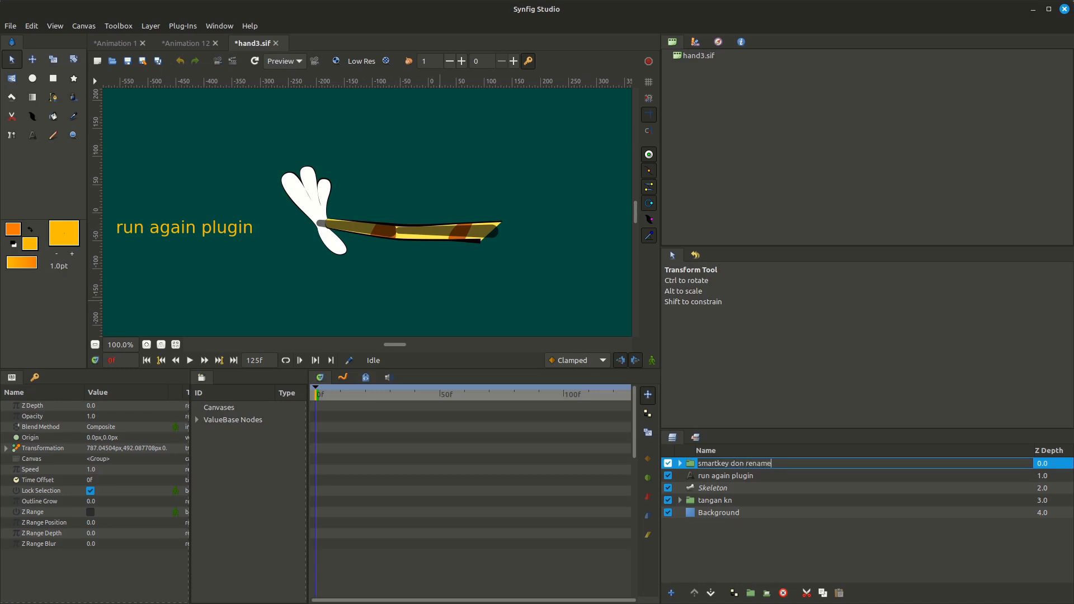
key(Return)
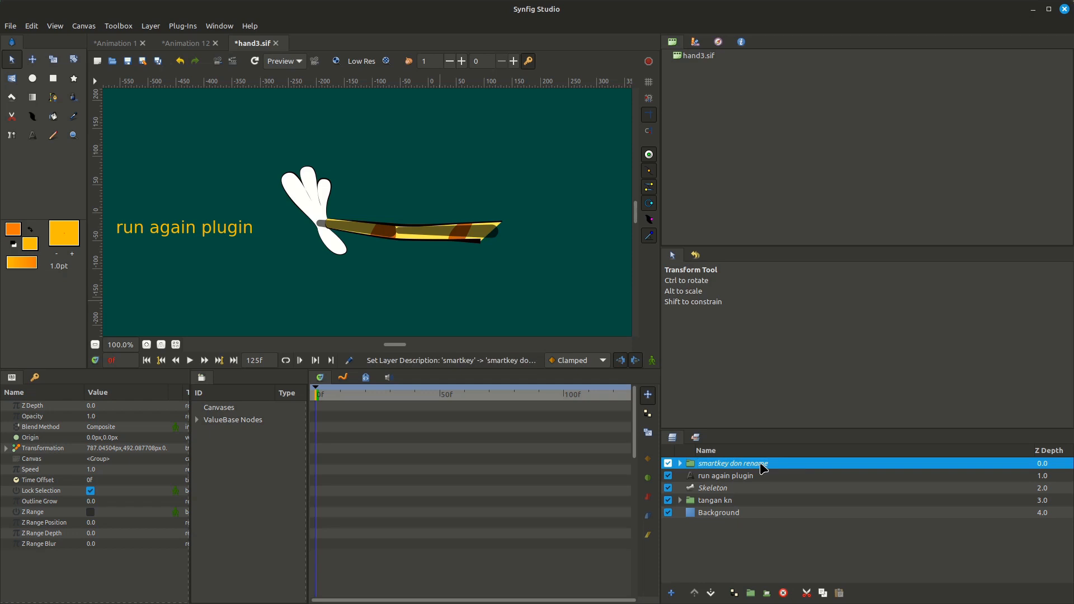
click(777, 464)
click(781, 464)
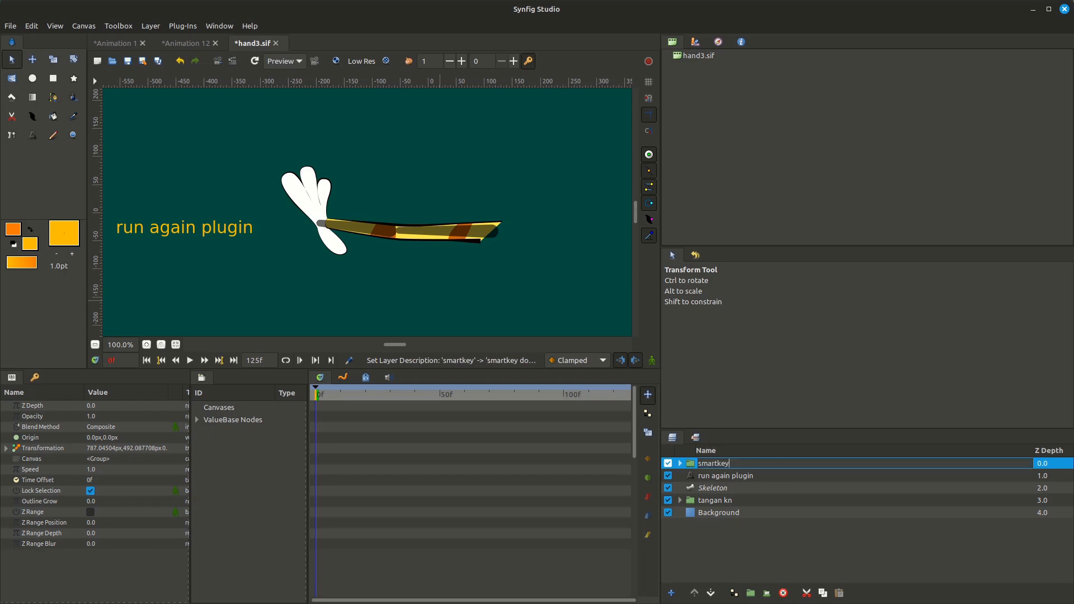
key(Return)
click(782, 464)
drag(775, 464, 732, 458)
key(BackSpace)
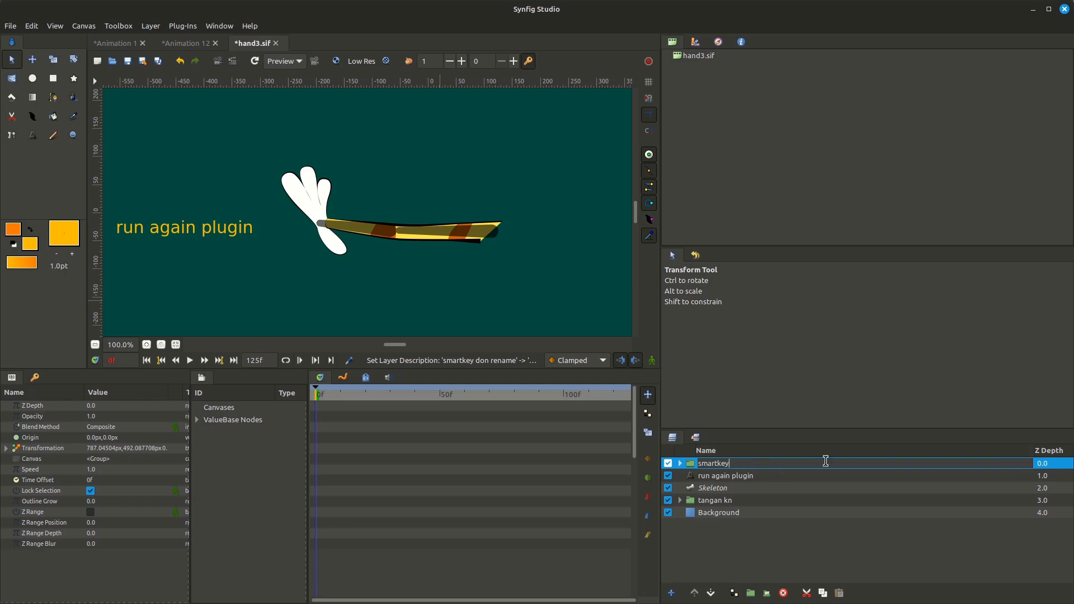
Expand the exported ValueBase nodes and select the lock_shape value
click(195, 421)
drag(307, 445, 486, 442)
click(403, 432)
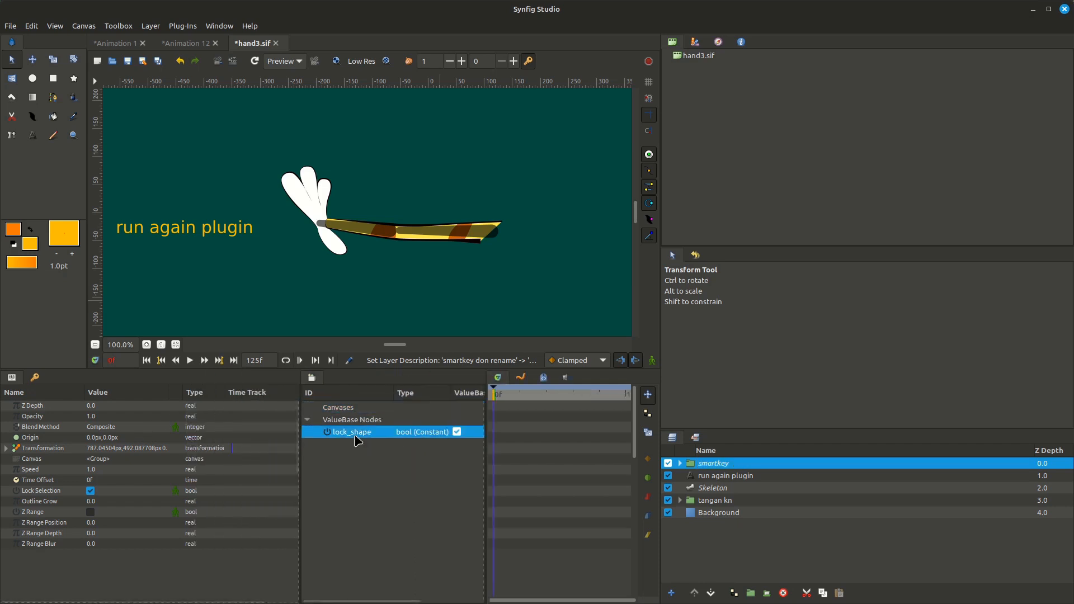
right_click(369, 440)
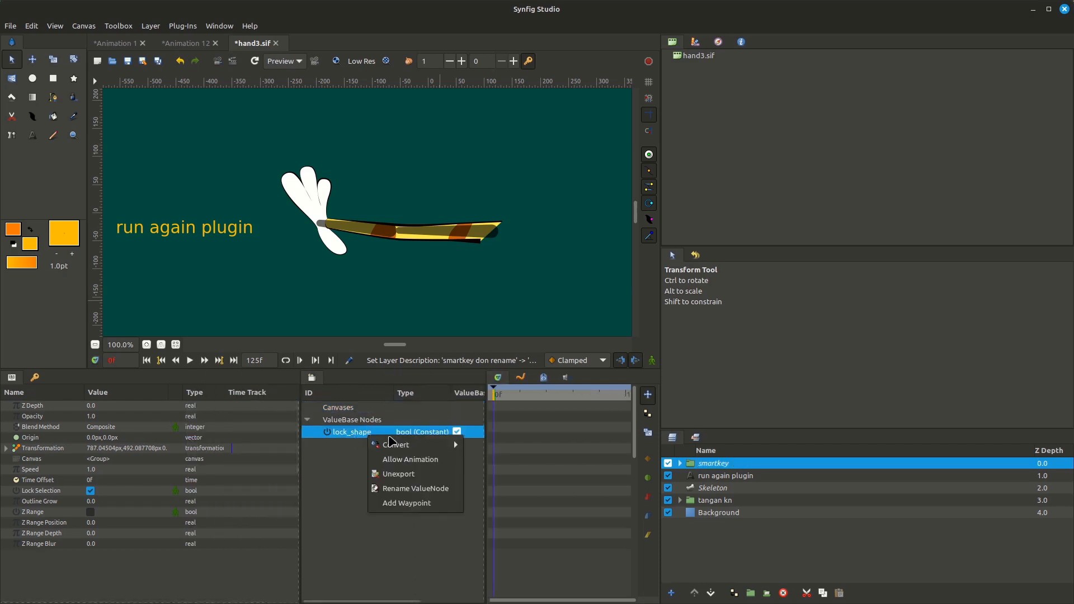
click(415, 488)
click(557, 334)
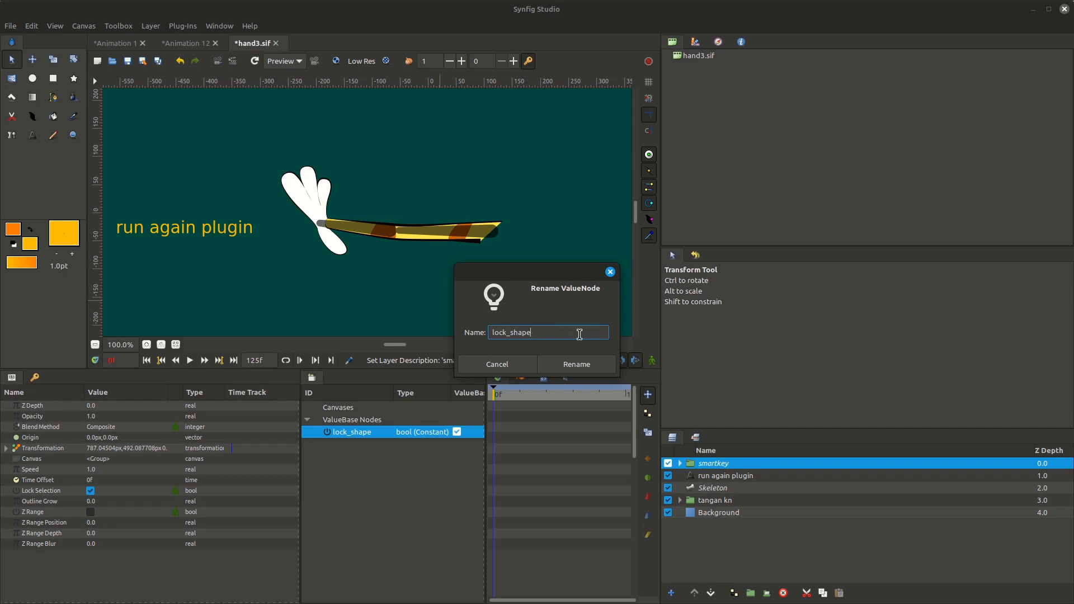
click(512, 365)
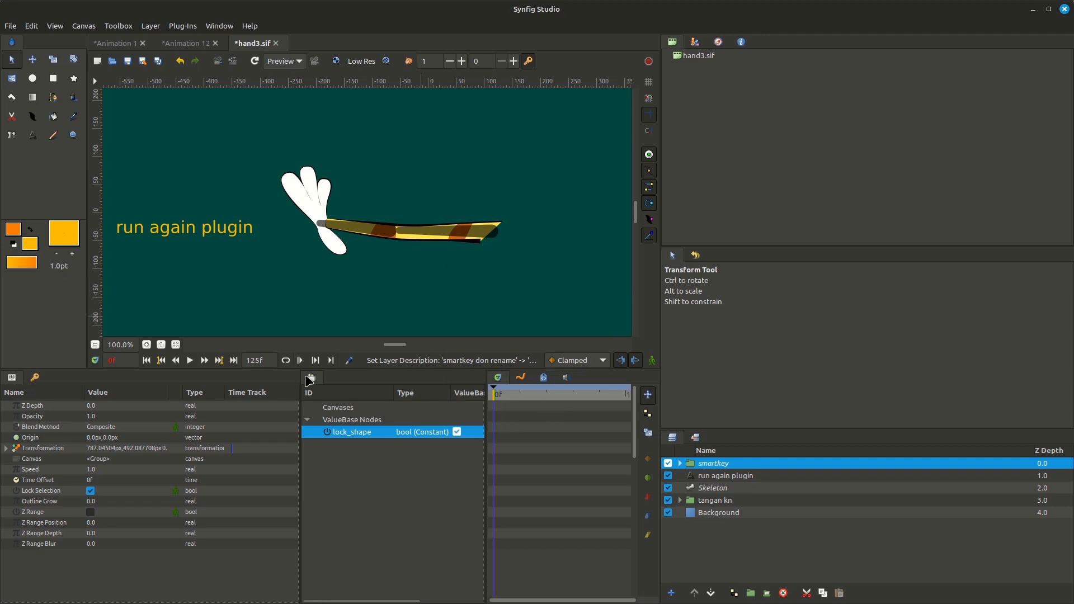
Examine the smartkey_mode entry in the canvas metadata, keeping its value at play
drag(300, 375, 242, 375)
drag(485, 382, 363, 382)
click(422, 377)
scroll(520, 554, down, 3)
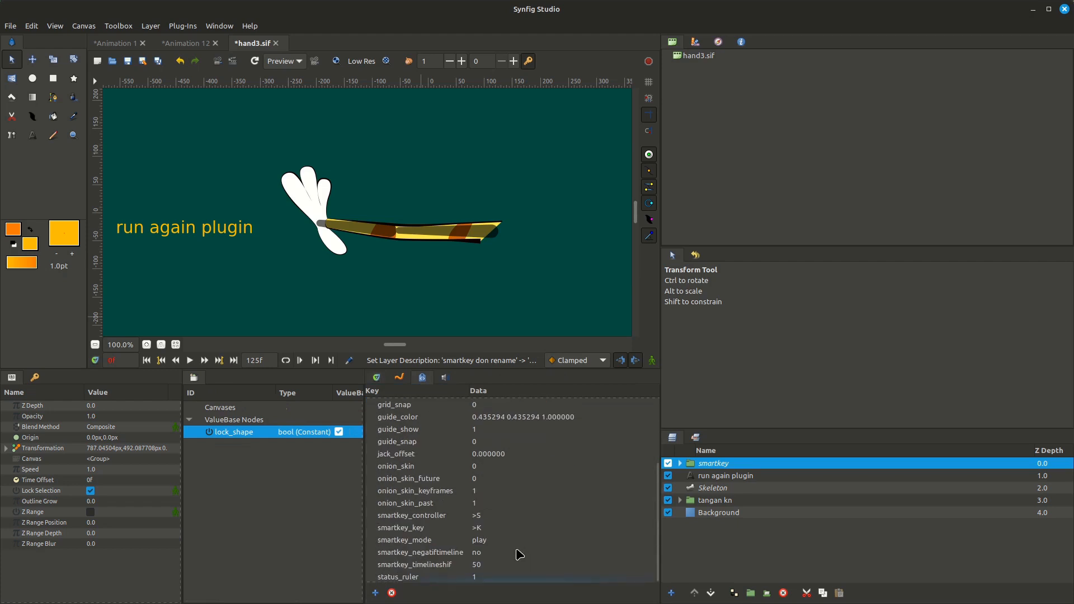
double_click(512, 539)
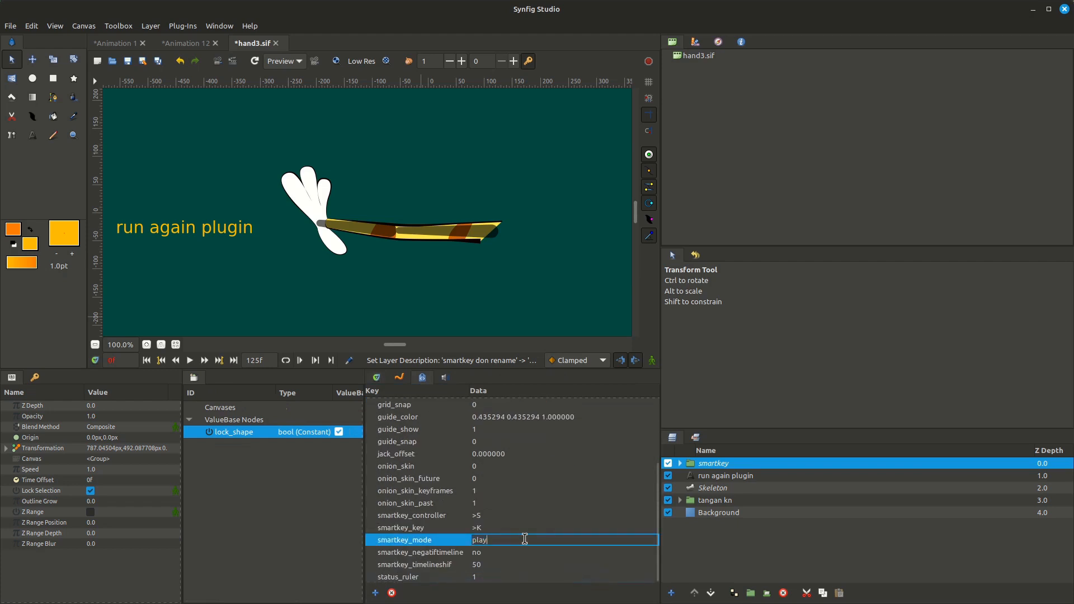
text(d)
key(Return)
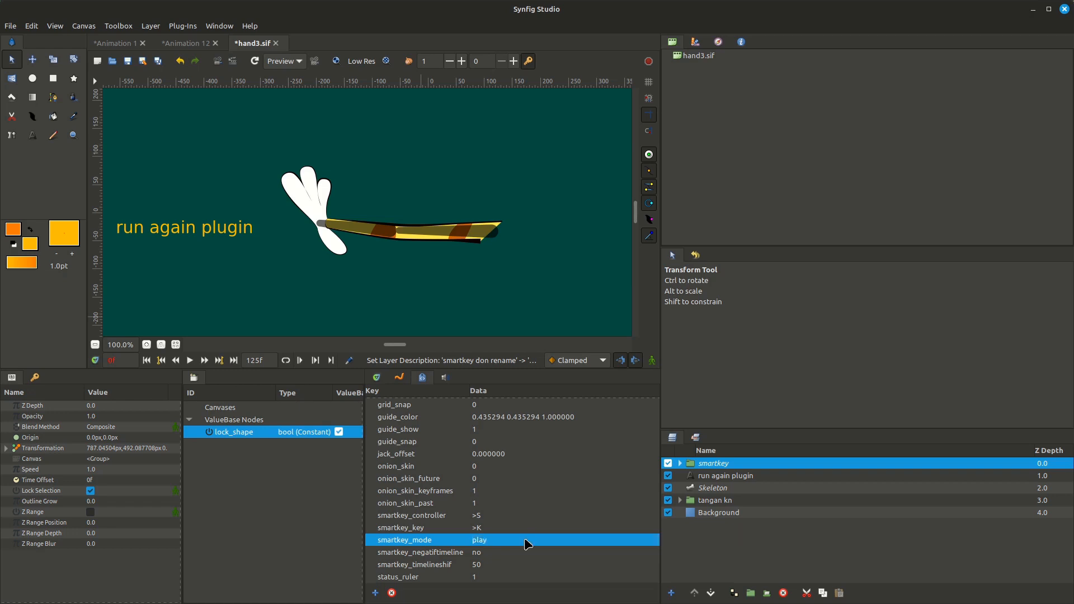
Hide the "run again plugin" text layer and rotate the Skeleton's forearm bone to an angle of about -11°
click(706, 488)
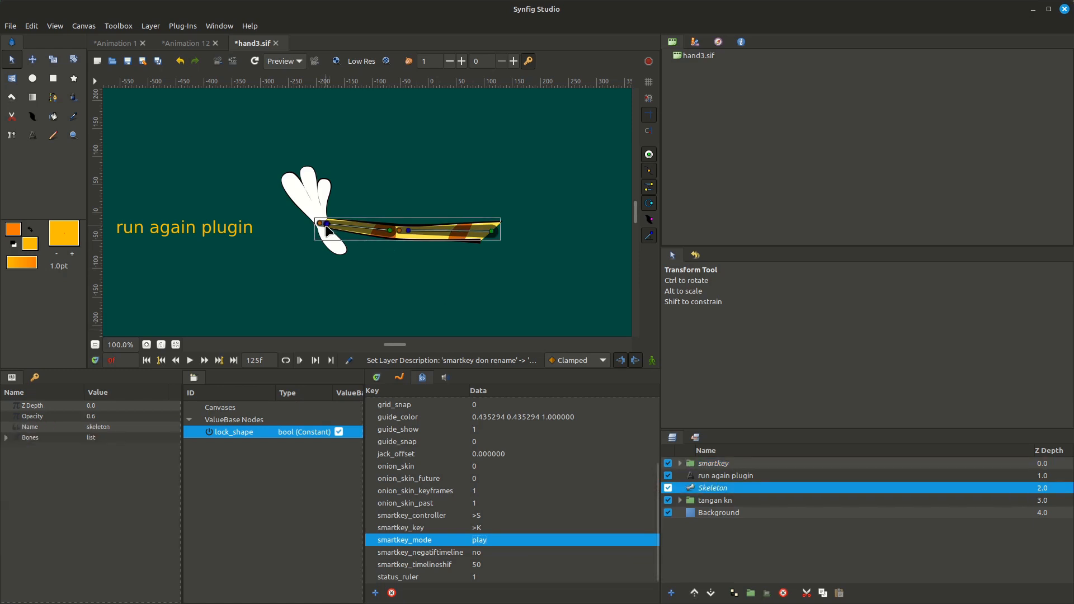
click(668, 476)
click(722, 488)
mouse_move(327, 227)
mouse_down()
mouse_move(407, 192)
mouse_move(396, 180)
mouse_move(408, 173)
mouse_move(472, 214)
mouse_move(441, 208)
mouse_move(439, 194)
mouse_move(352, 211)
mouse_move(336, 202)
mouse_move(320, 231)
mouse_move(380, 176)
mouse_move(338, 226)
mouse_move(324, 224)
mouse_up()
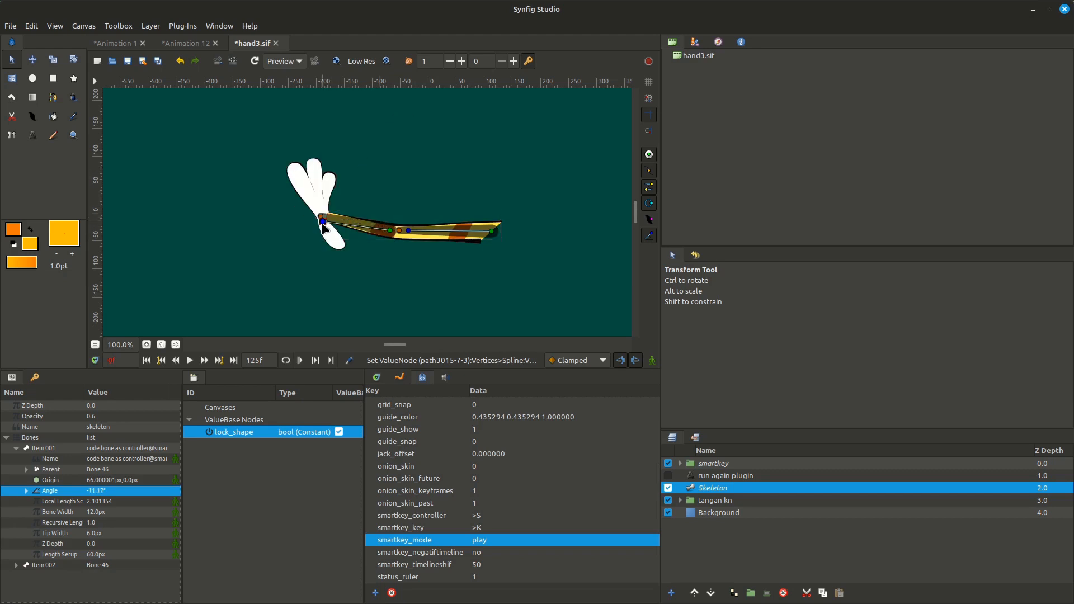
Show the "run again plugin" text layer and change its text to "how edit"
click(668, 476)
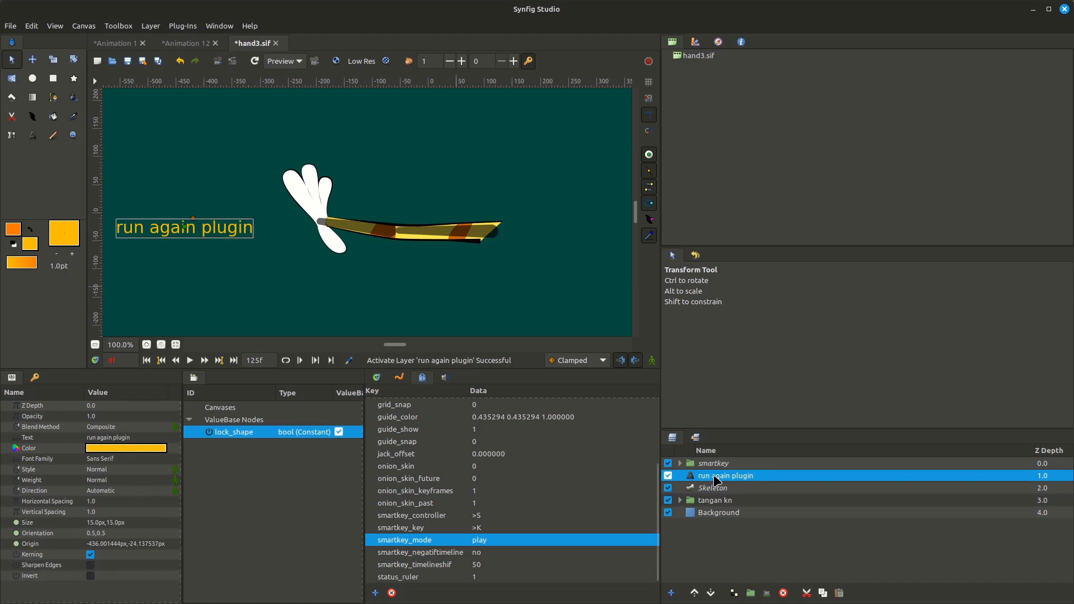
double_click(58, 438)
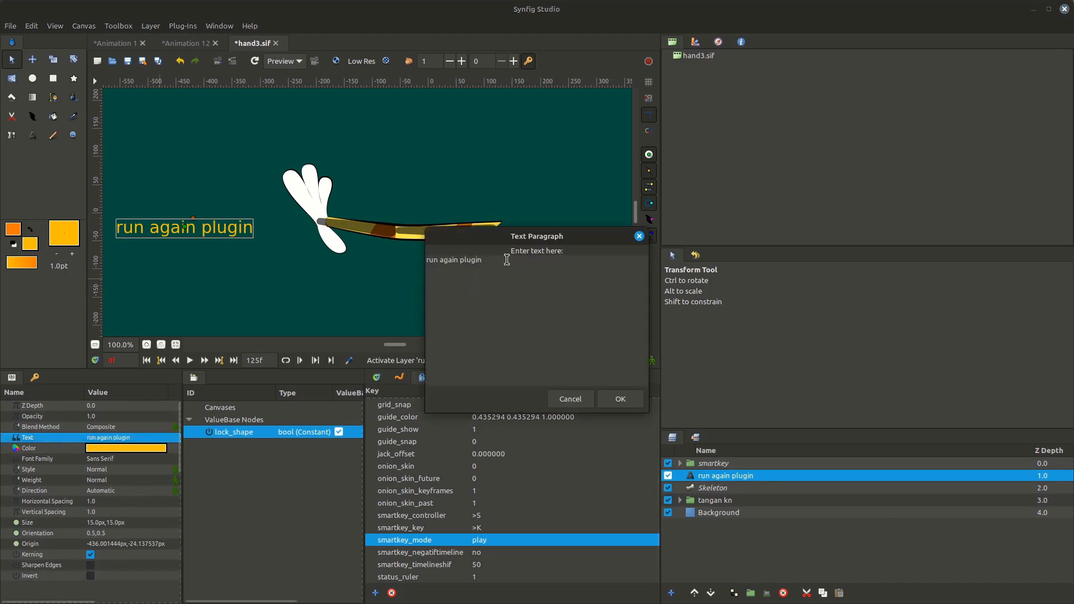
key(ctrl+a)
text(ho)
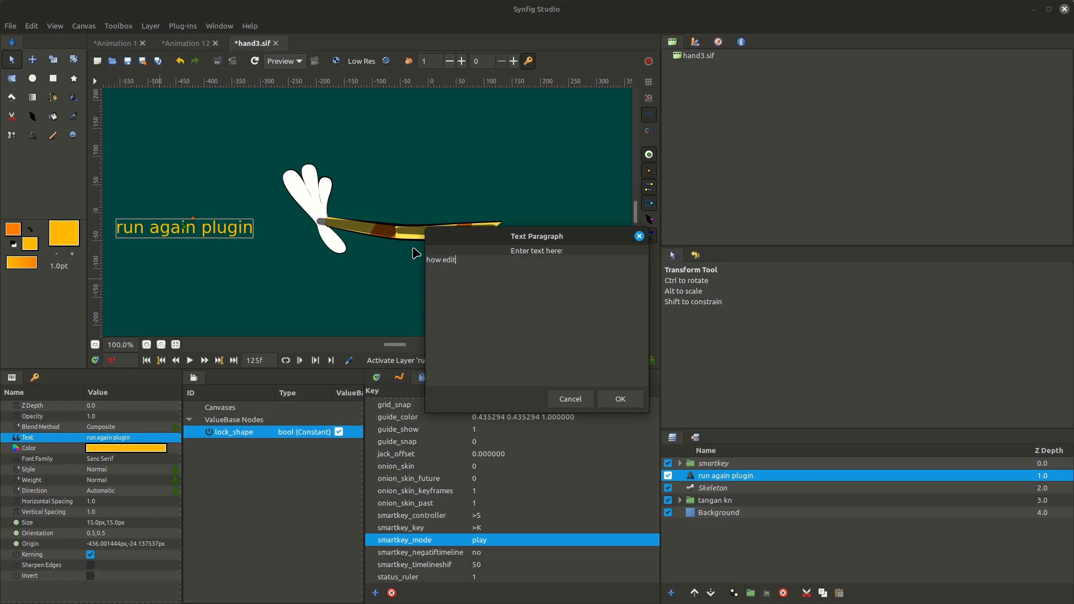
click(619, 400)
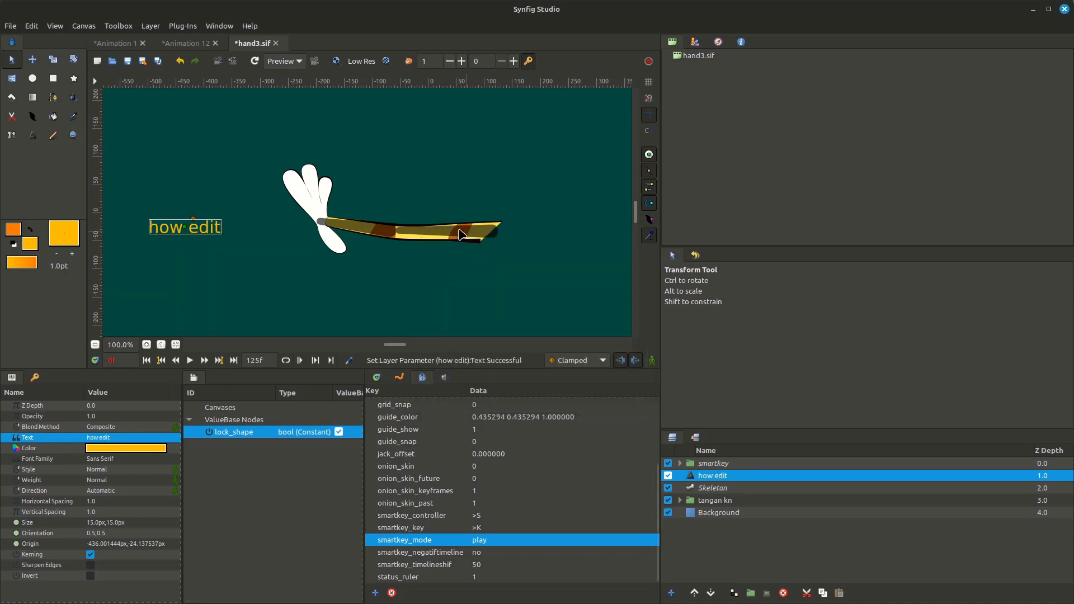
Run the Smartkey 2.1+ plugin and choose <smartkey_1> under Edit or Bind to put it in edit mode
click(181, 26)
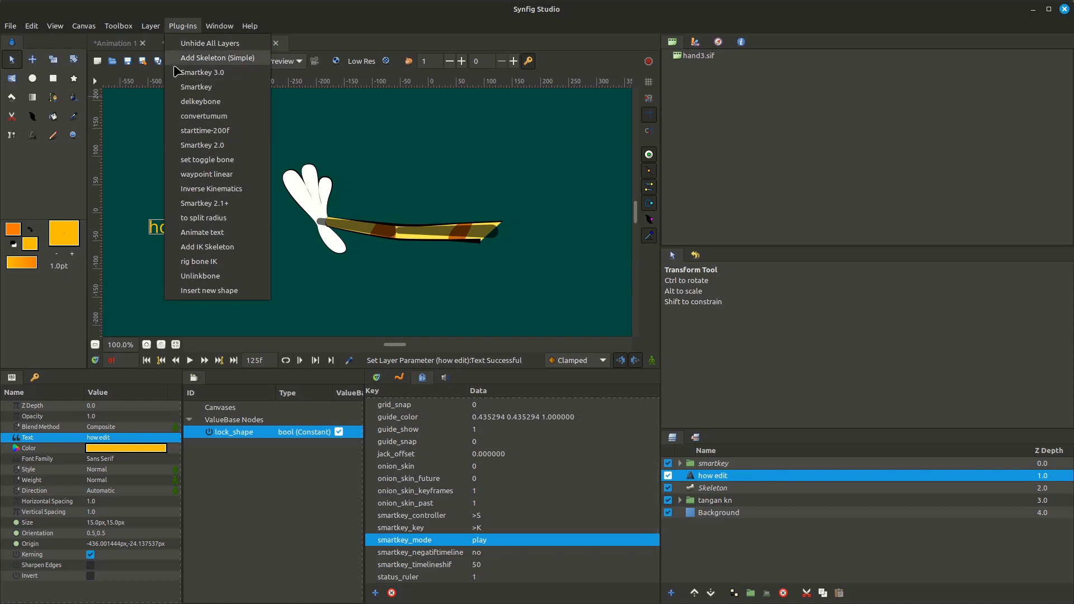
click(223, 204)
click(615, 350)
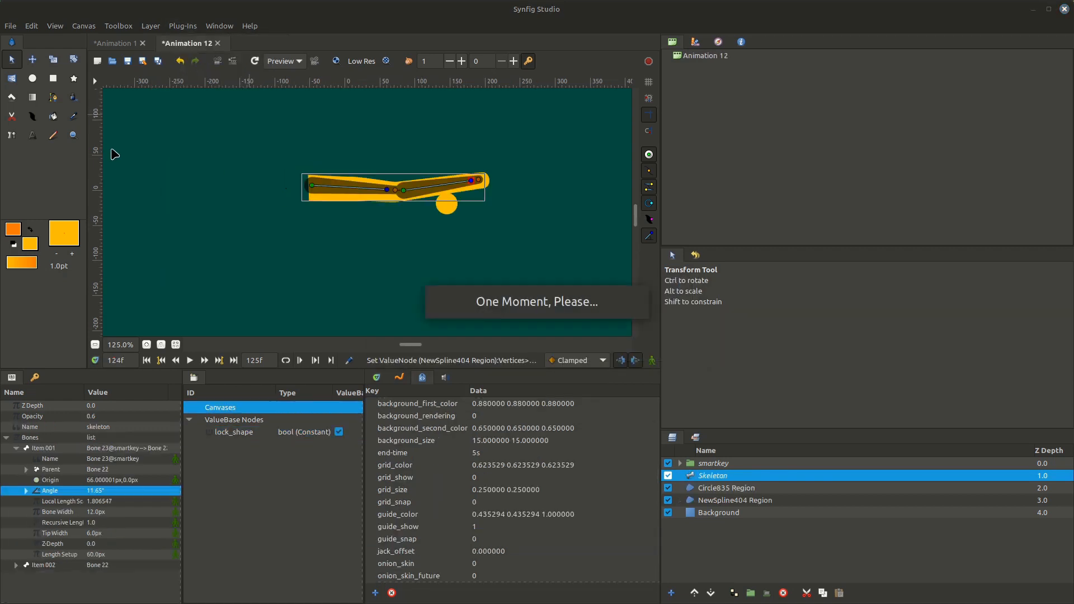
click(84, 85)
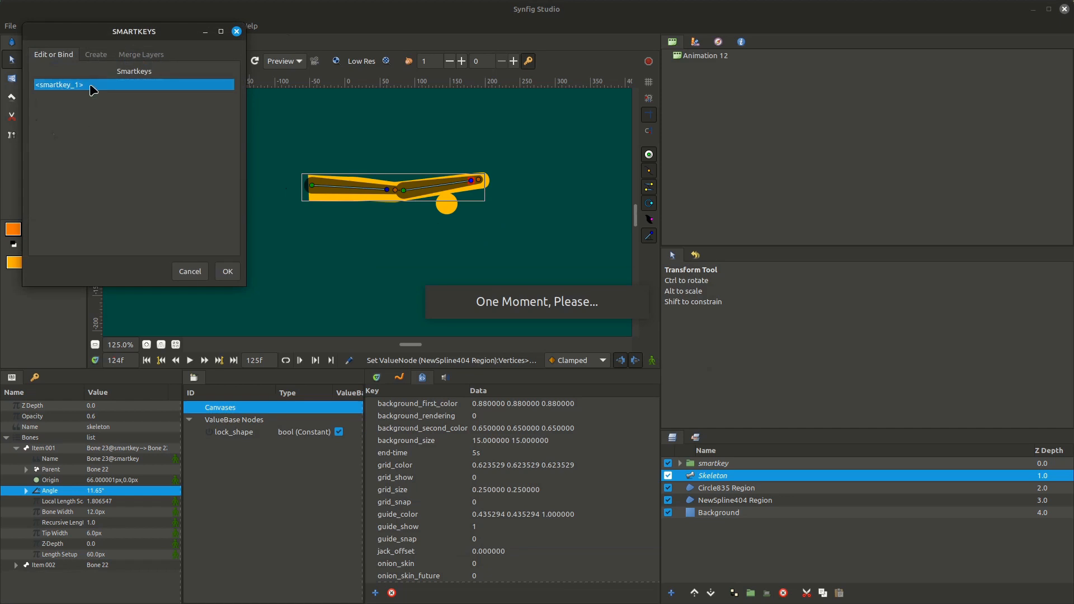
click(227, 272)
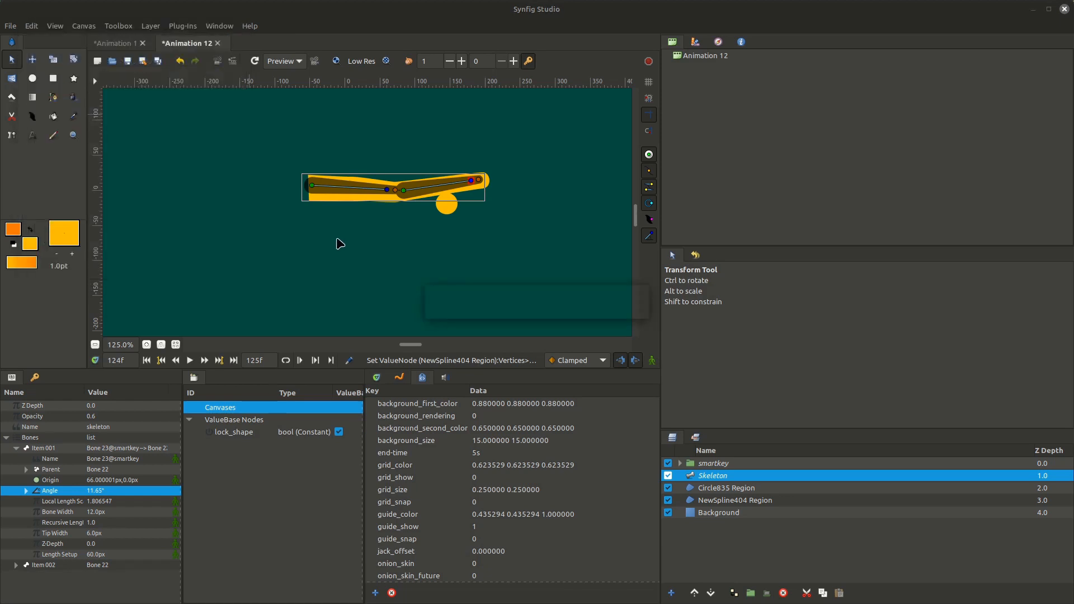
scroll(487, 546, down, 3)
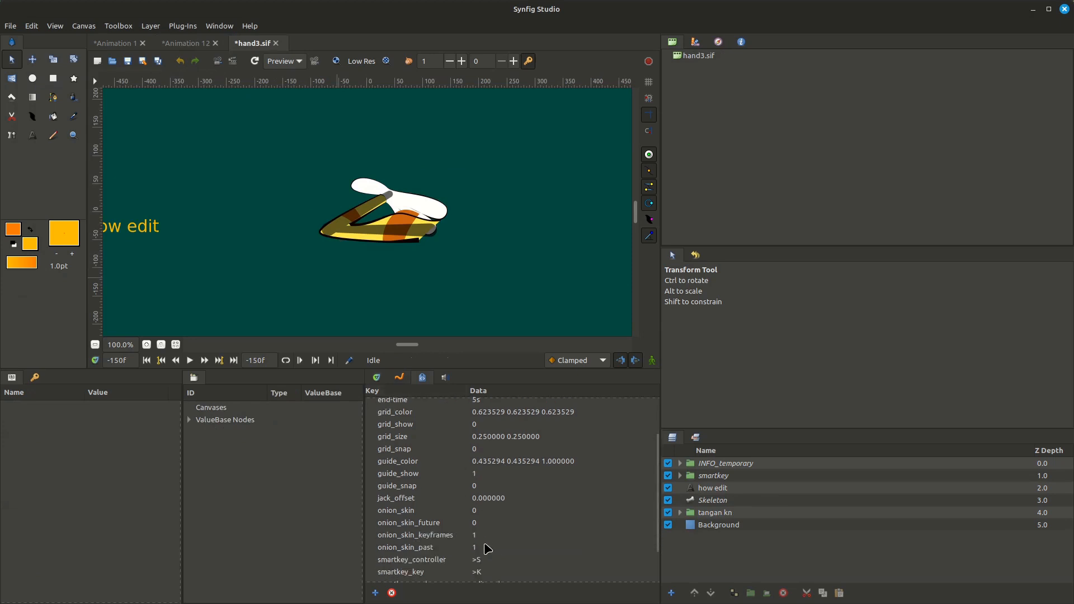
At frame -150f, select the yellow path3015-7 region and try moving its upper vertex with Animate Mode off, declining the animation offset
click(378, 378)
drag(390, 394, 646, 428)
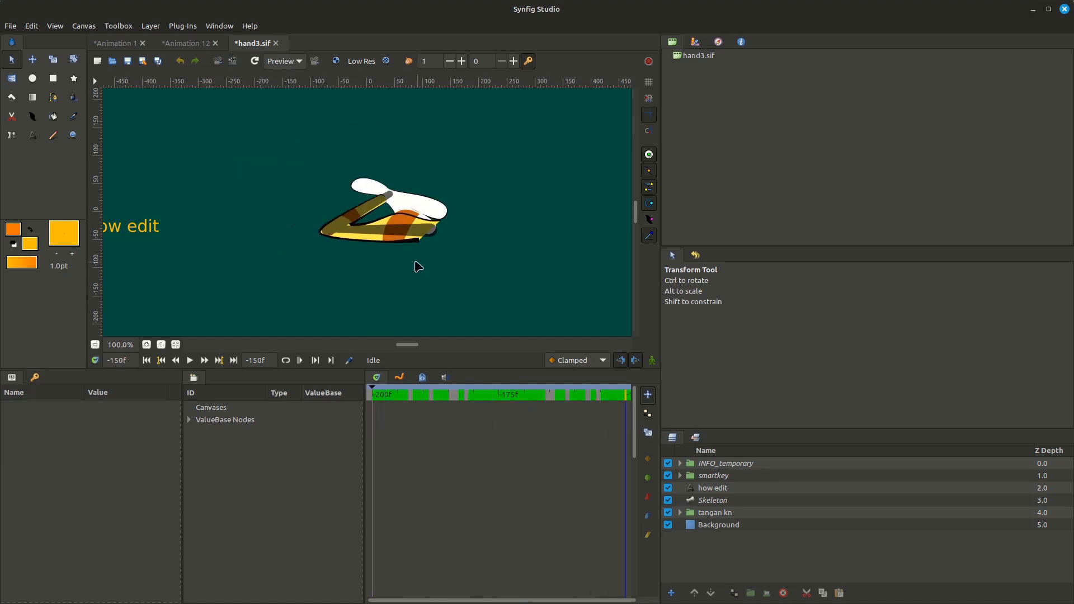
scroll(414, 246, up, 3)
click(400, 211)
scroll(400, 210, up, 3)
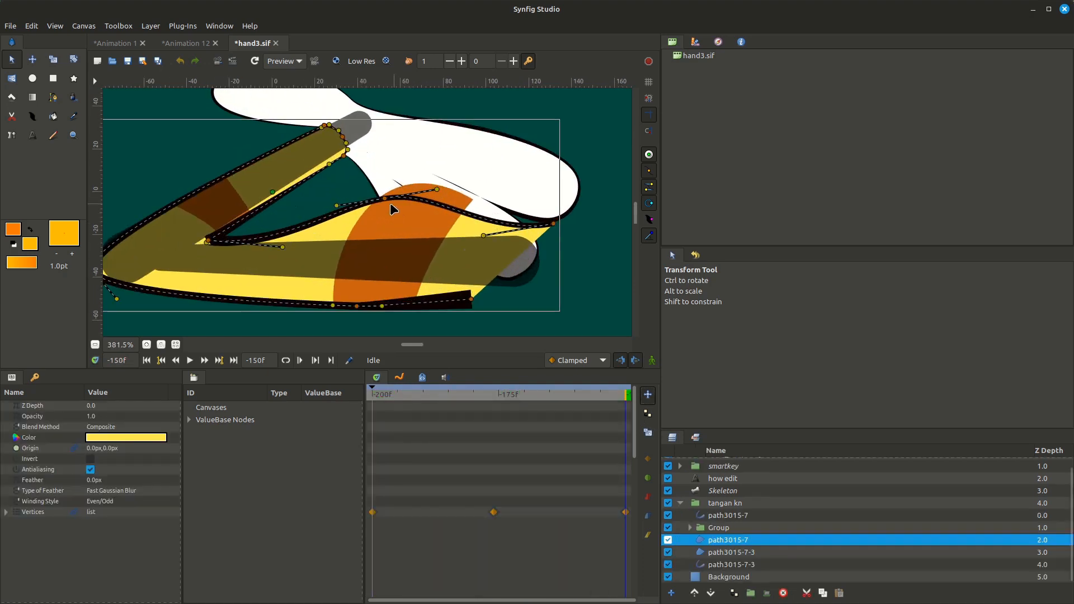
drag(385, 198, 392, 191)
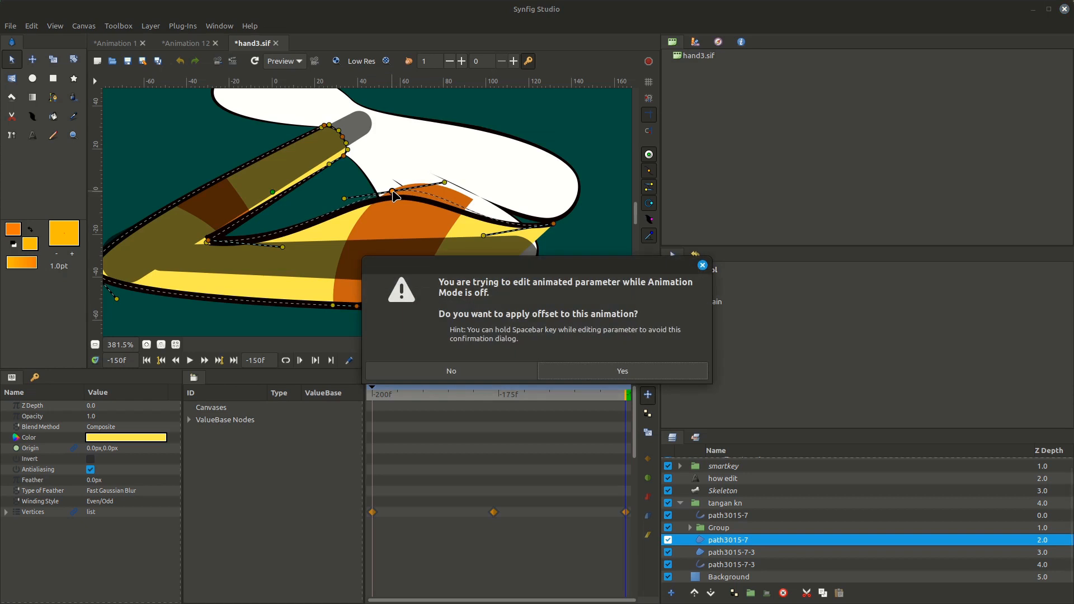
click(472, 372)
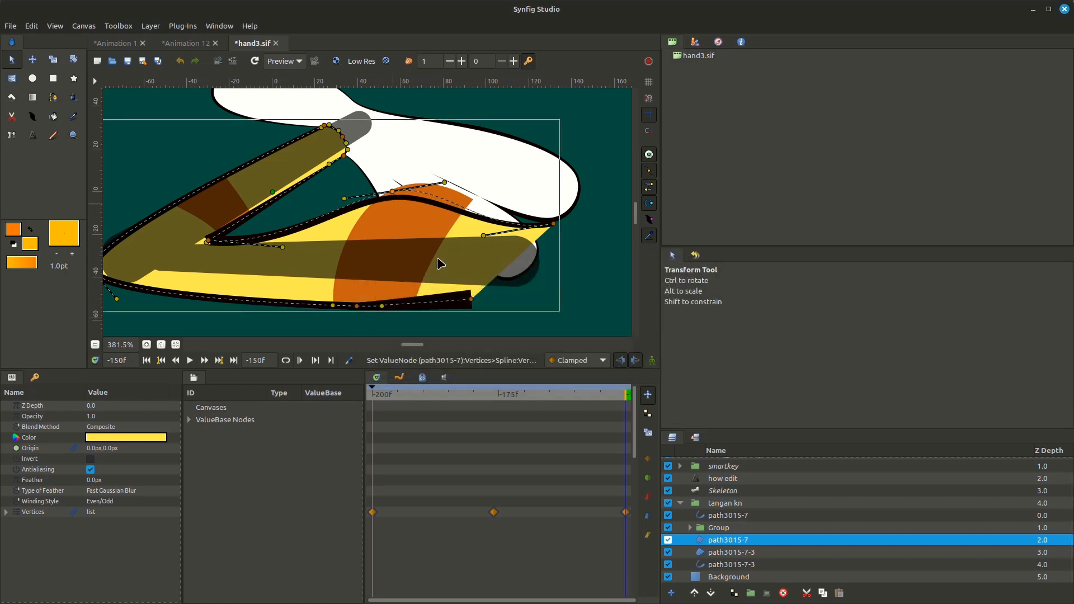
Expand the exported ValueBase nodes, toggle lock_shape with Animate Mode off and leave it unchecked, and turn Animate Mode back on
click(652, 360)
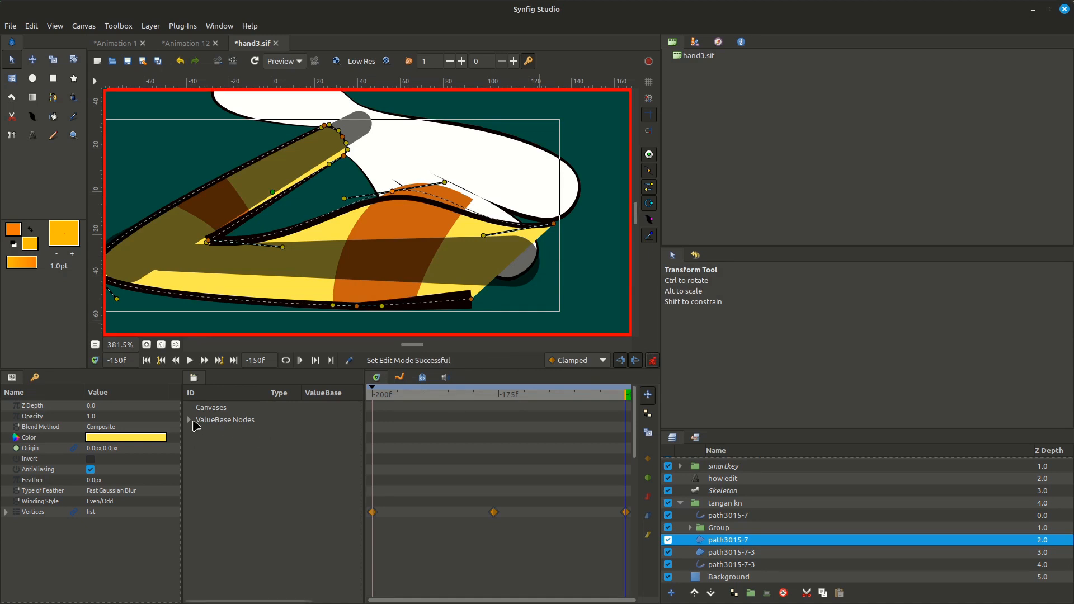
click(191, 420)
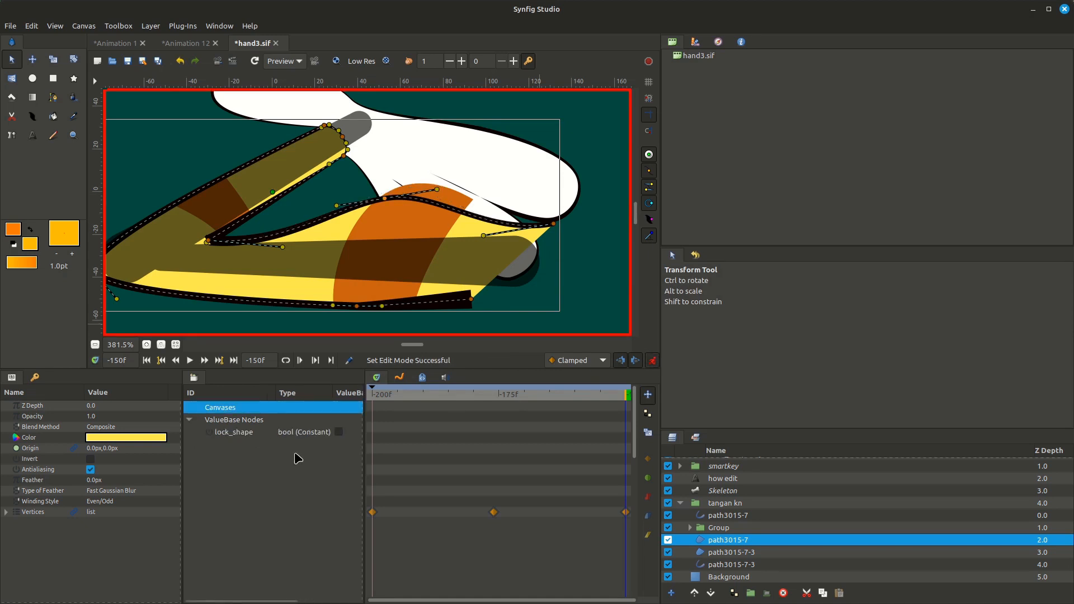
click(339, 436)
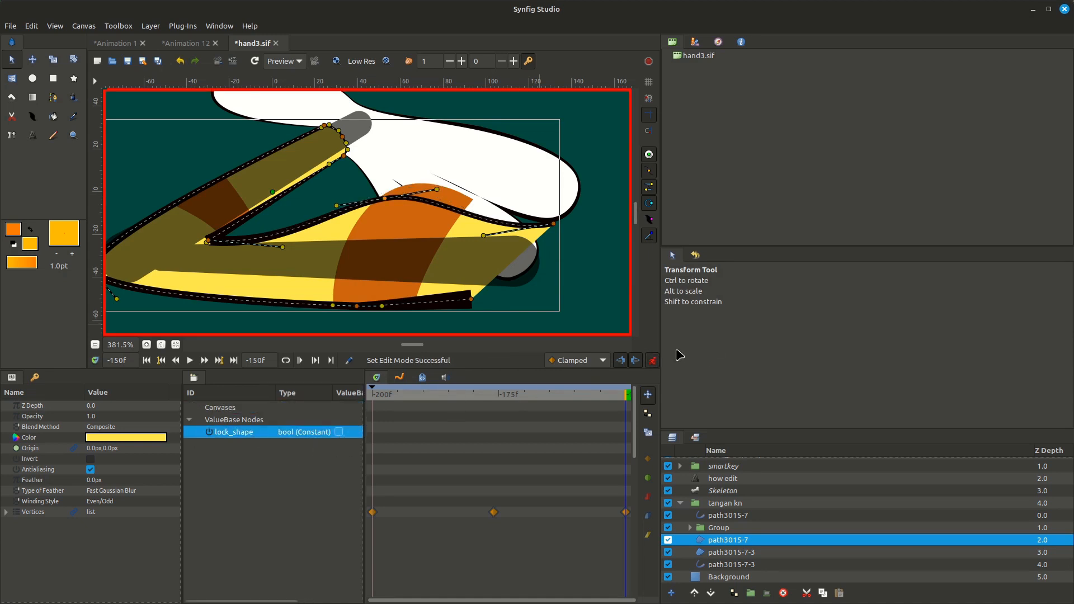
click(652, 360)
click(339, 433)
click(338, 433)
click(339, 433)
click(339, 432)
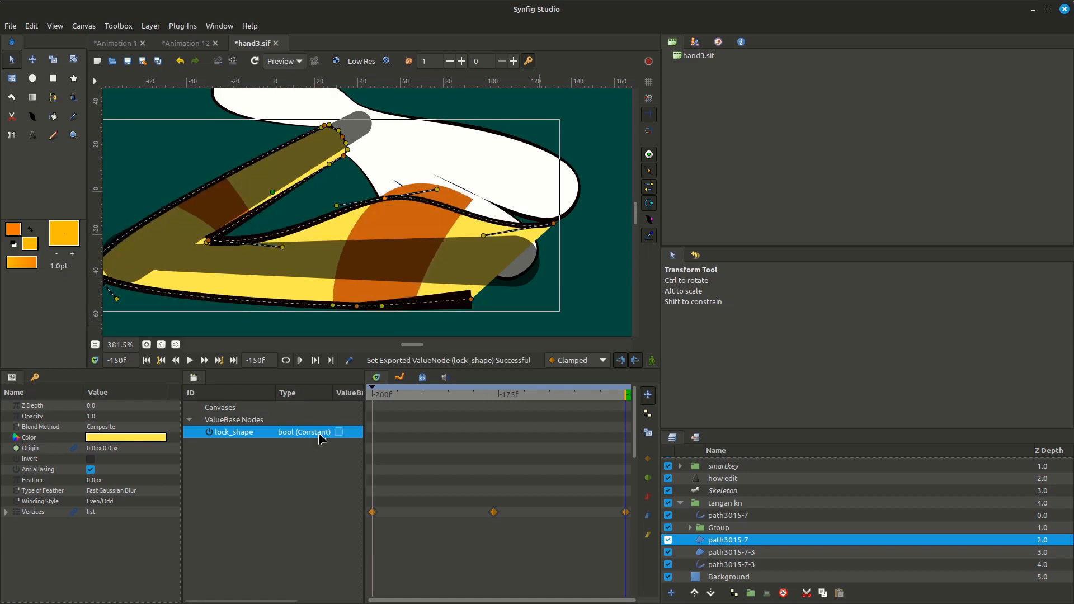
click(652, 360)
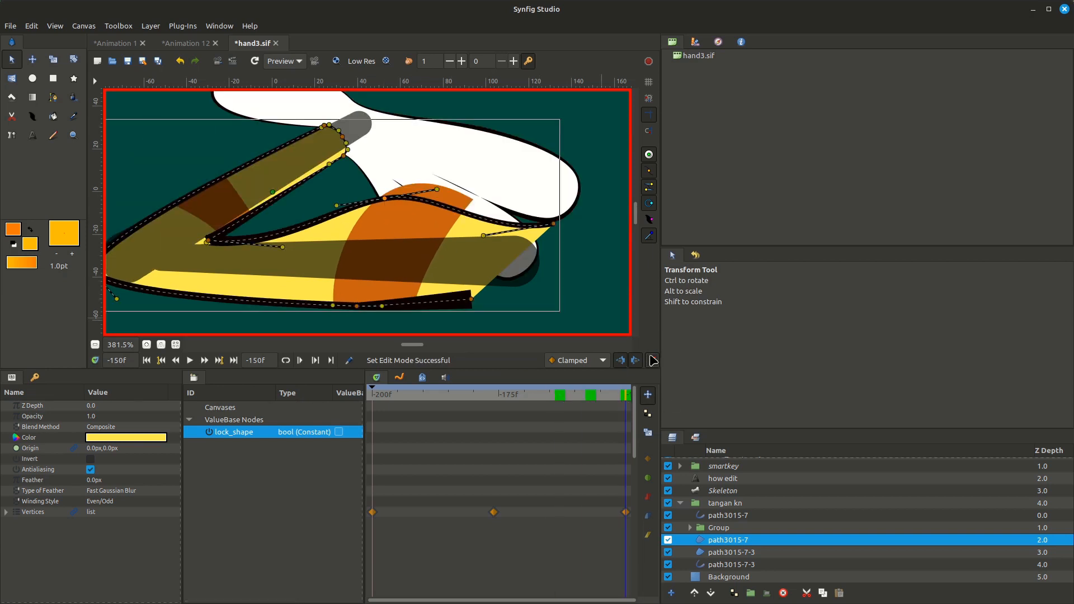
Raise the upper vertex and tangents of yellow path3015-7 into a larger muscle bulge, and extend orange stripe path3902 upward to match
drag(384, 198, 487, 168)
drag(365, 179, 347, 175)
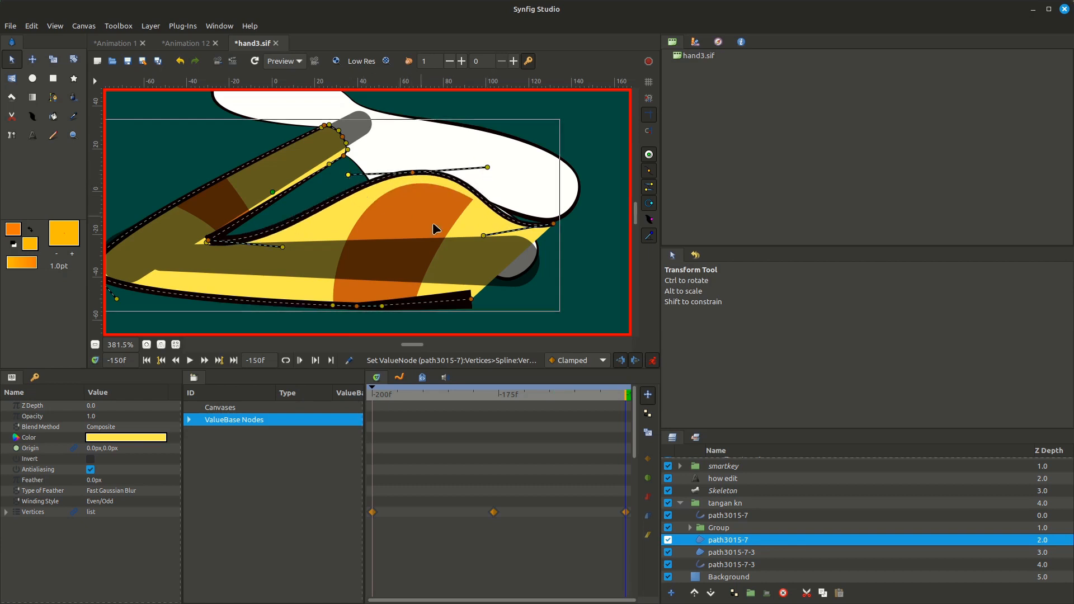
click(417, 218)
drag(486, 181, 390, 125)
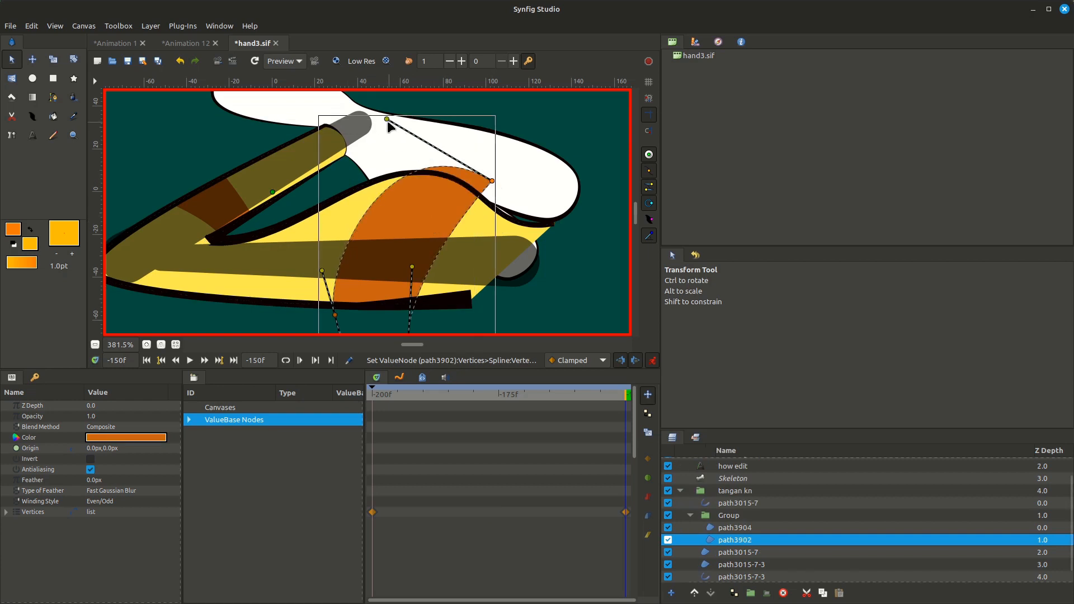
Scrub the timeline to frame -200f and turn off Animate Mode
scroll(390, 126, down, 4)
drag(623, 386, 360, 399)
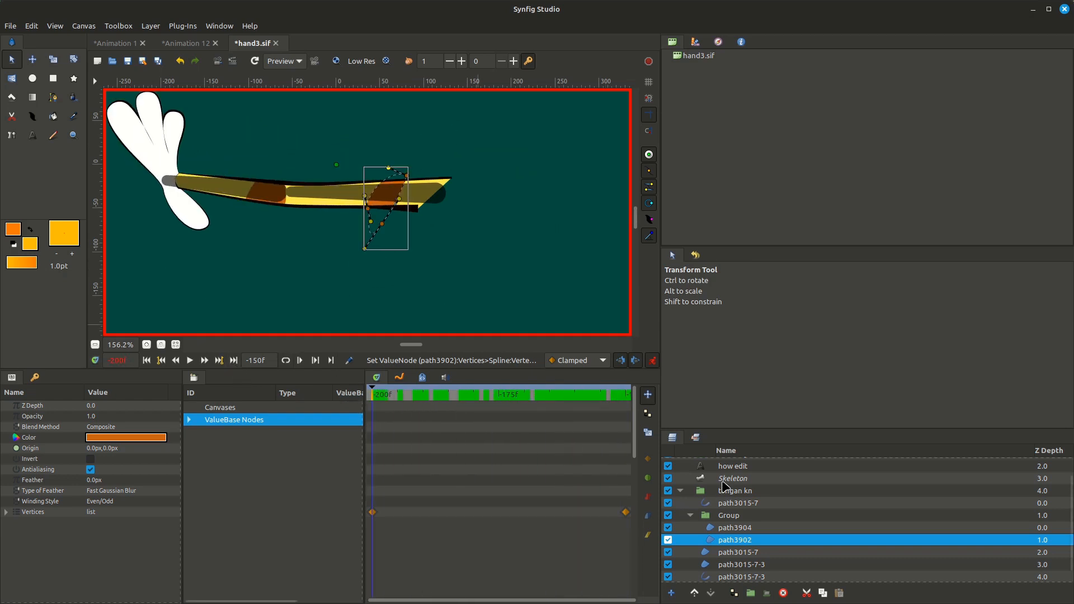
click(652, 360)
Select the "how edit" text layer and change its text to "run plugin again"
scroll(755, 504, up, 1)
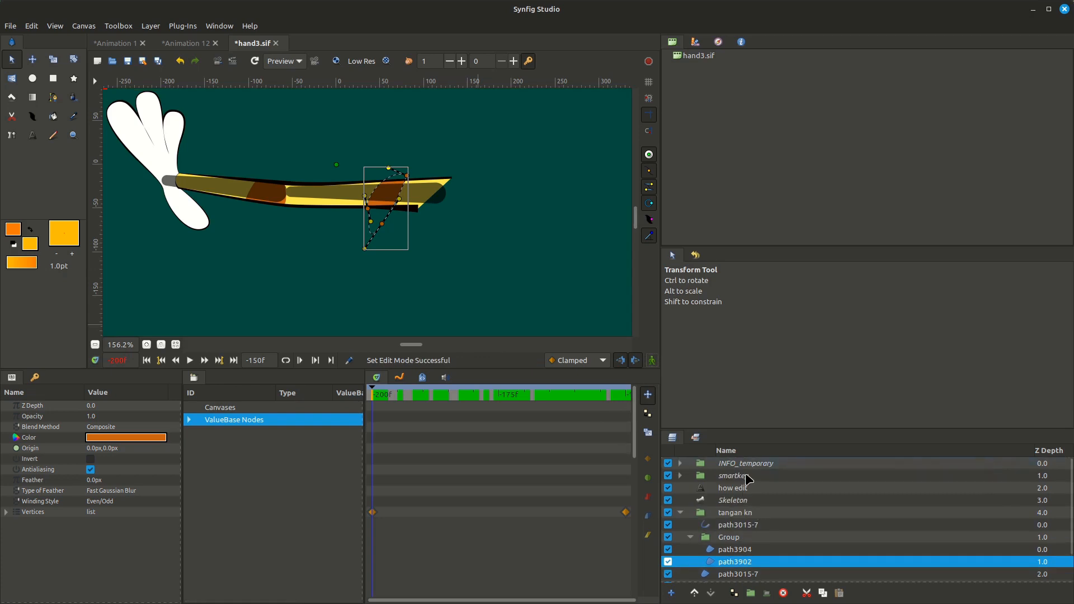
click(755, 488)
scroll(270, 302, down, 2)
drag(311, 300, 472, 294)
click(107, 438)
click(109, 439)
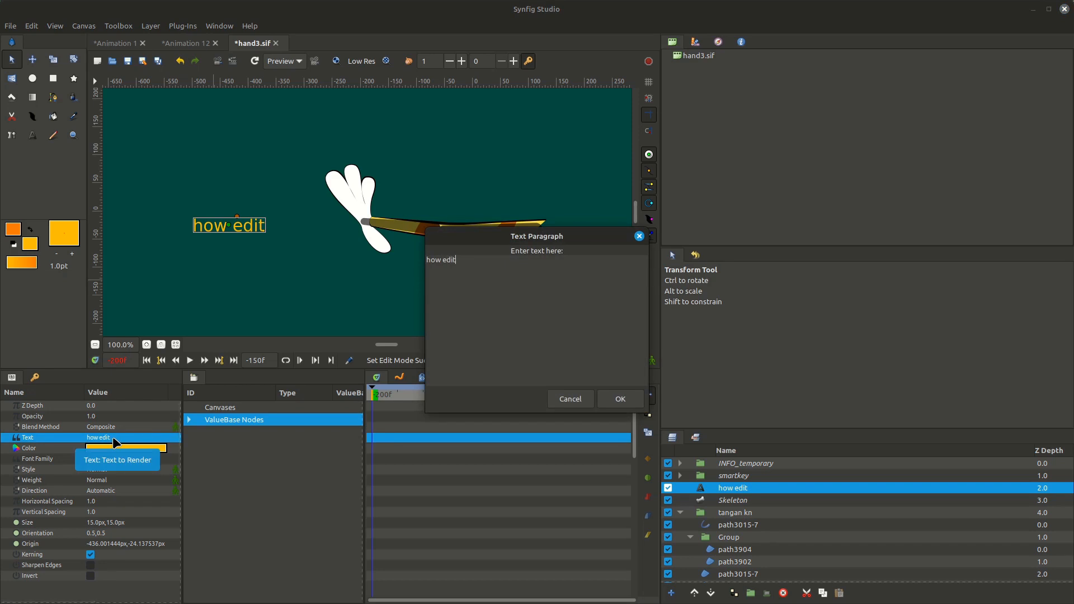
text(run plugin again)
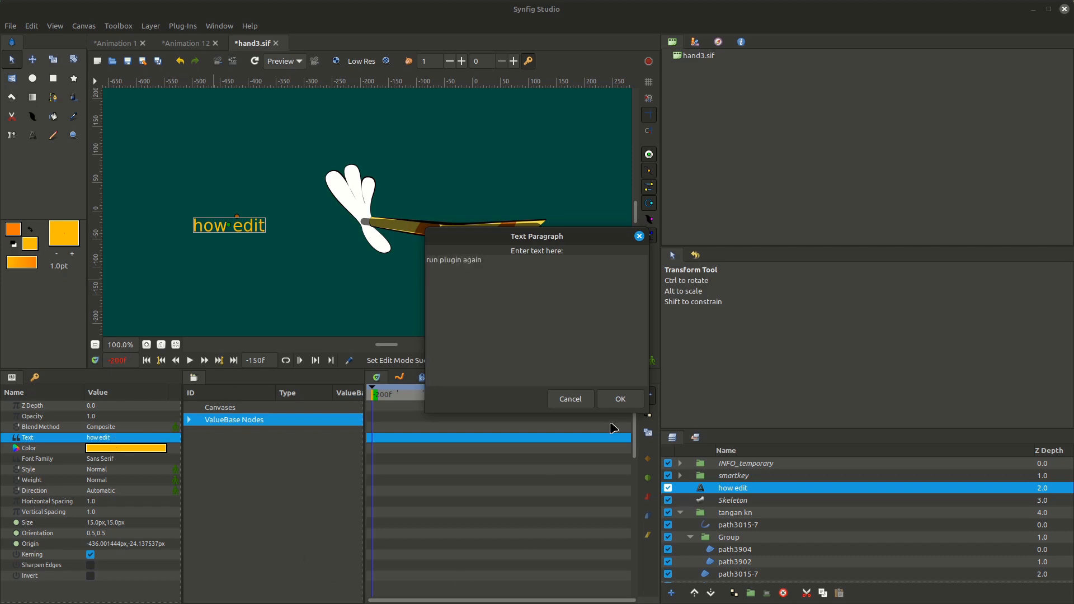
click(620, 398)
Display the canvas metadata and run the Smartkey 2.1+ plugin again to leave edit mode
click(423, 378)
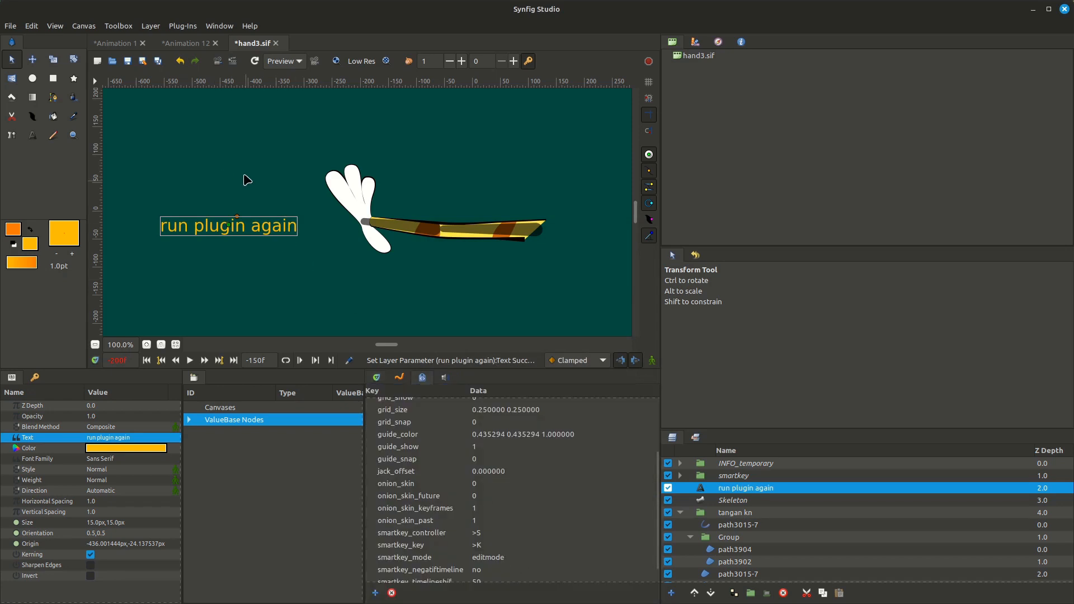
click(182, 26)
click(238, 207)
click(607, 357)
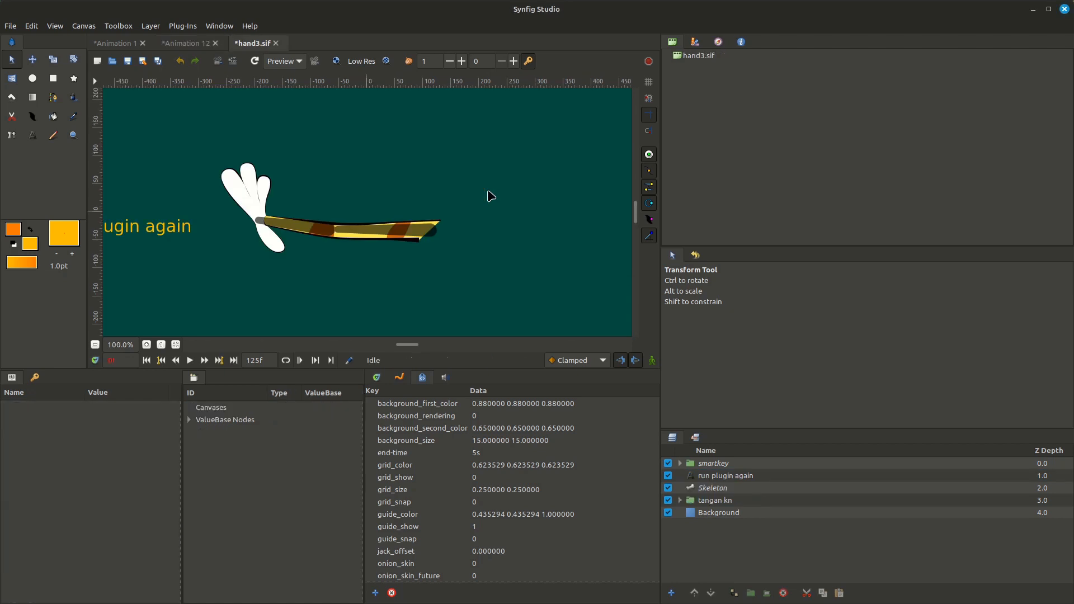
Hide the "run plugin again" text layer and change its text to "tes now."
drag(340, 240, 422, 246)
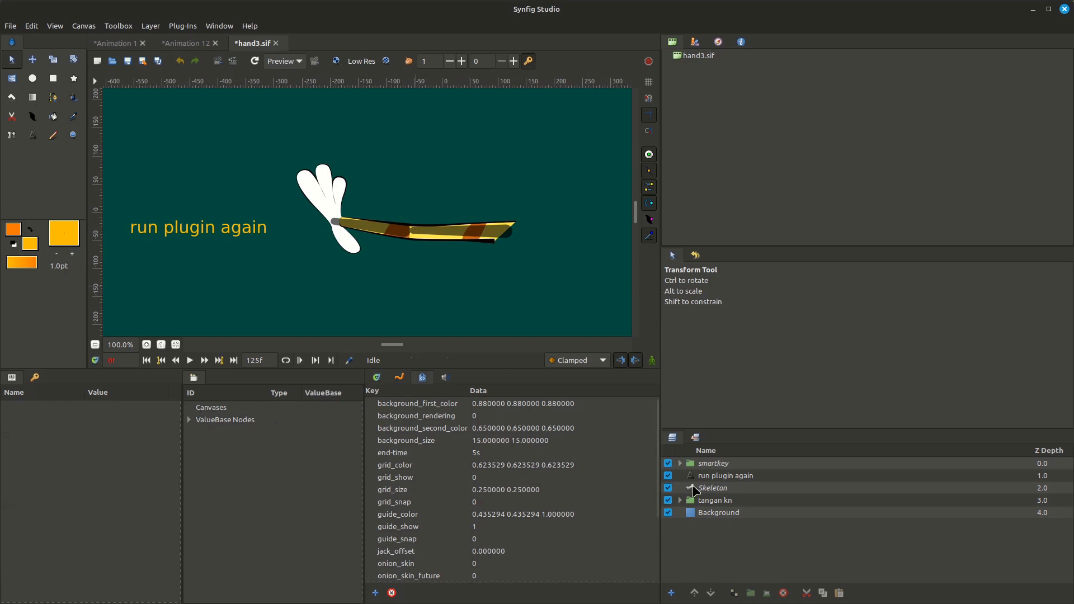
click(668, 475)
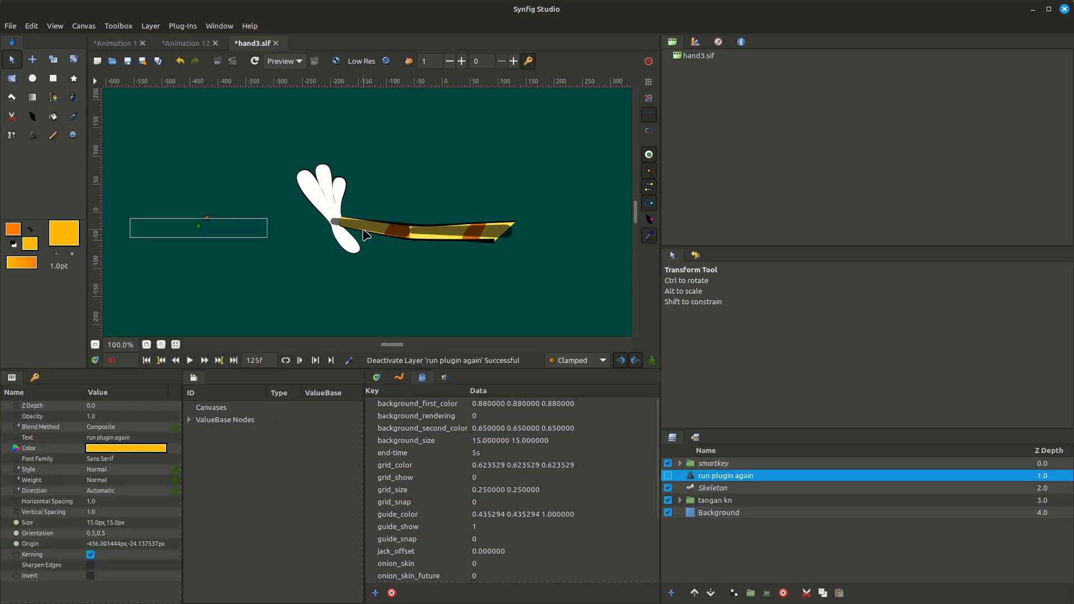
double_click(110, 438)
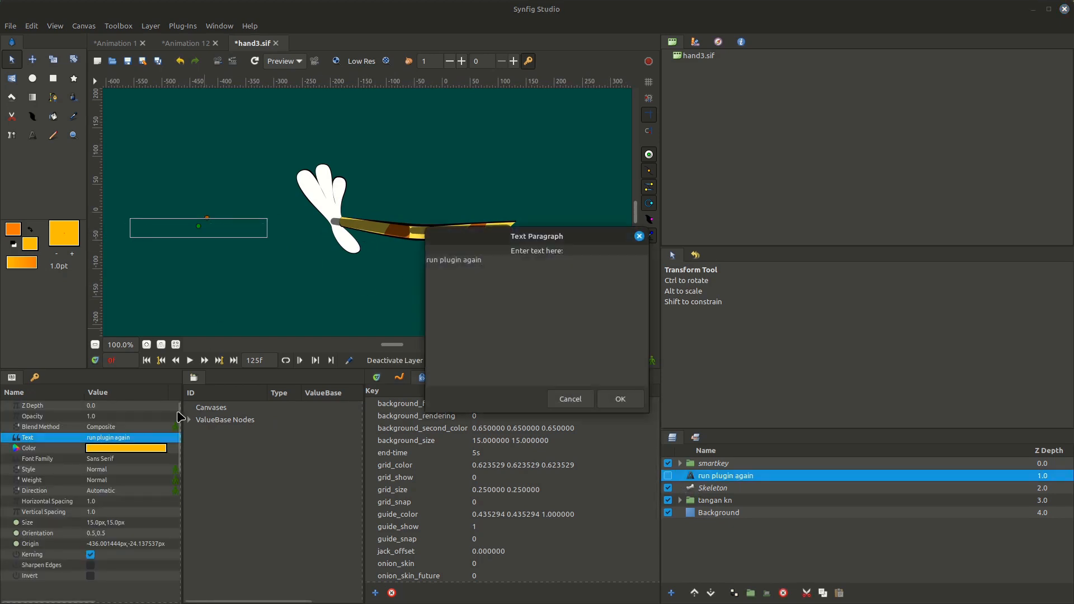
drag(495, 272, 372, 253)
text(tes now.)
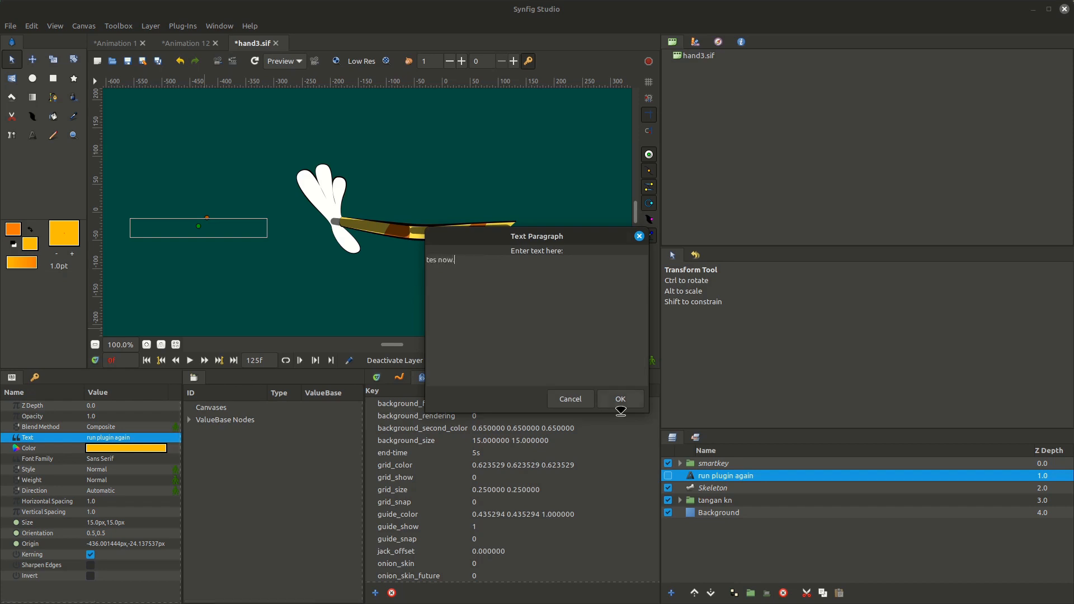
click(621, 399)
Test the edited smartkey by rotating the Skeleton's forearm bone to about -130°, on to about -136°, and back to about -42°
click(361, 236)
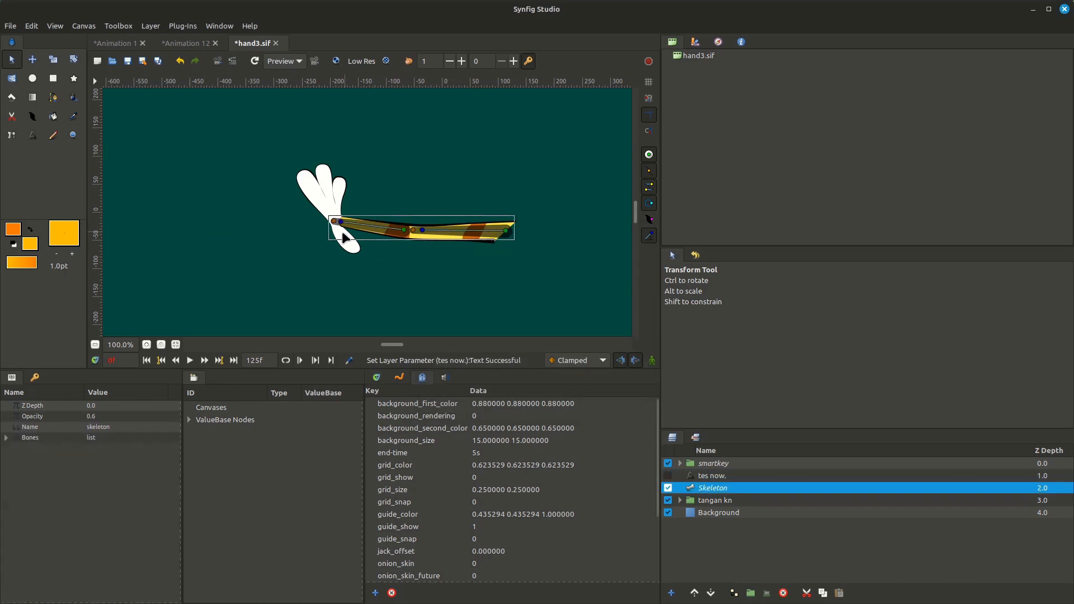
drag(346, 227, 446, 183)
scroll(497, 221, up, 4)
scroll(478, 218, up, 1)
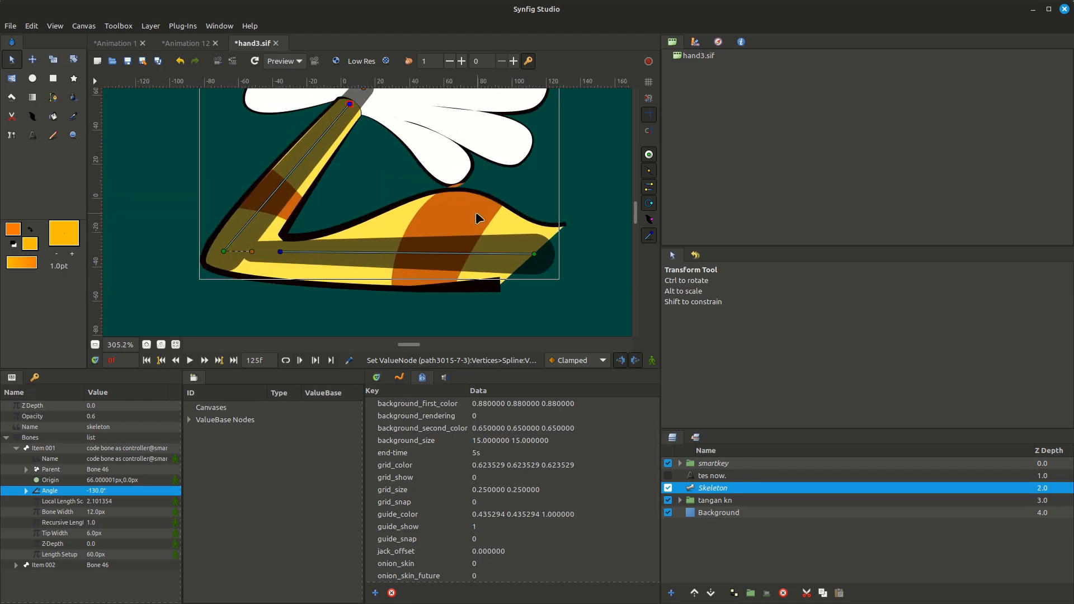
drag(349, 104, 364, 118)
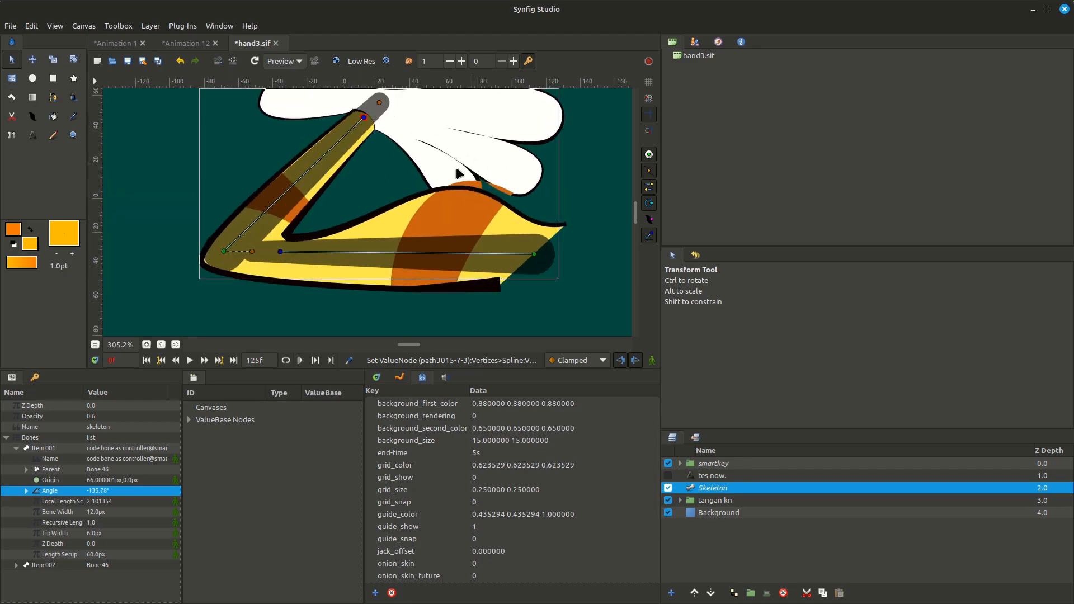
scroll(530, 192, down, 3)
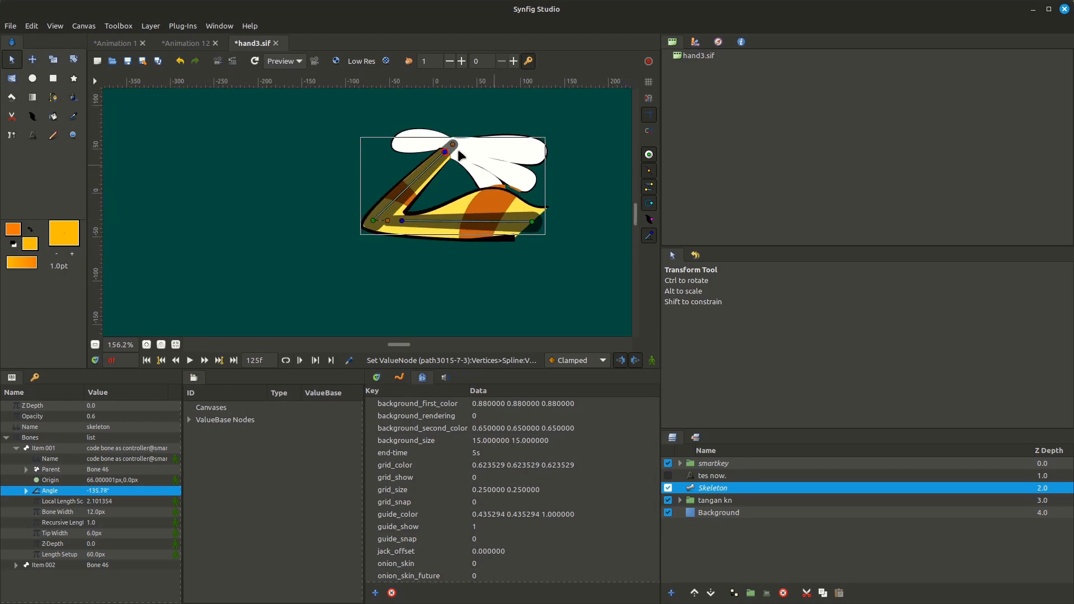
drag(444, 153, 313, 169)
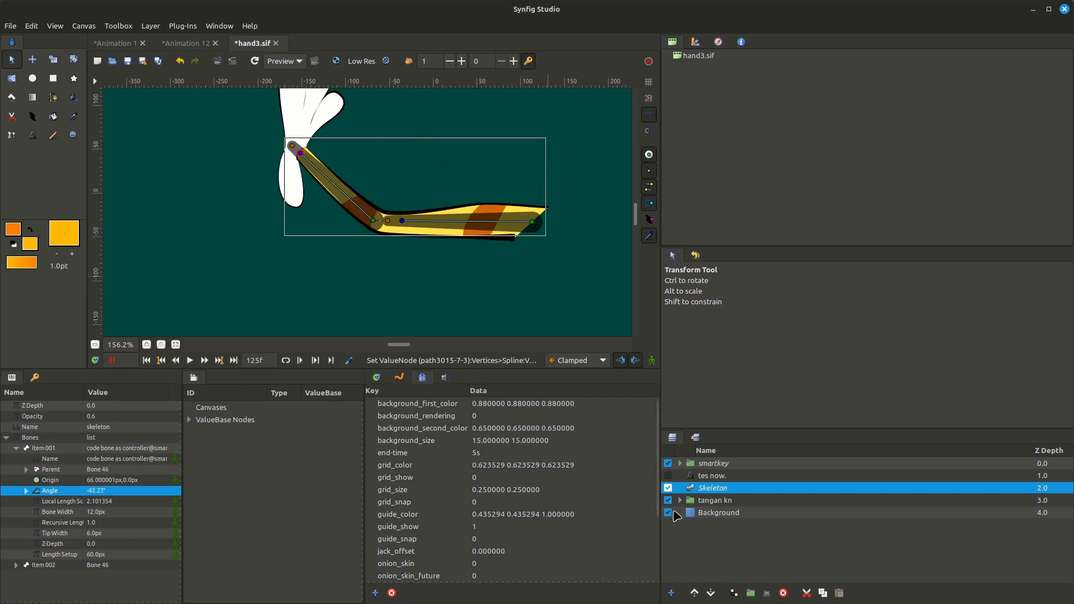
Expand the "tangan kn" group, show the "tes now." text layer and change its text to "THANK YOU"
click(679, 500)
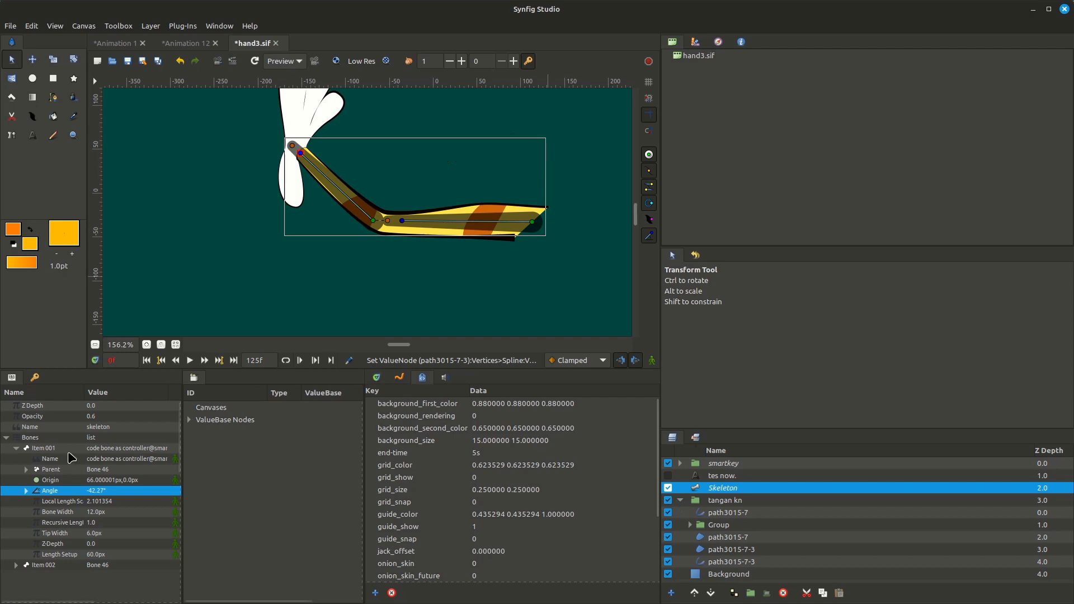
click(722, 476)
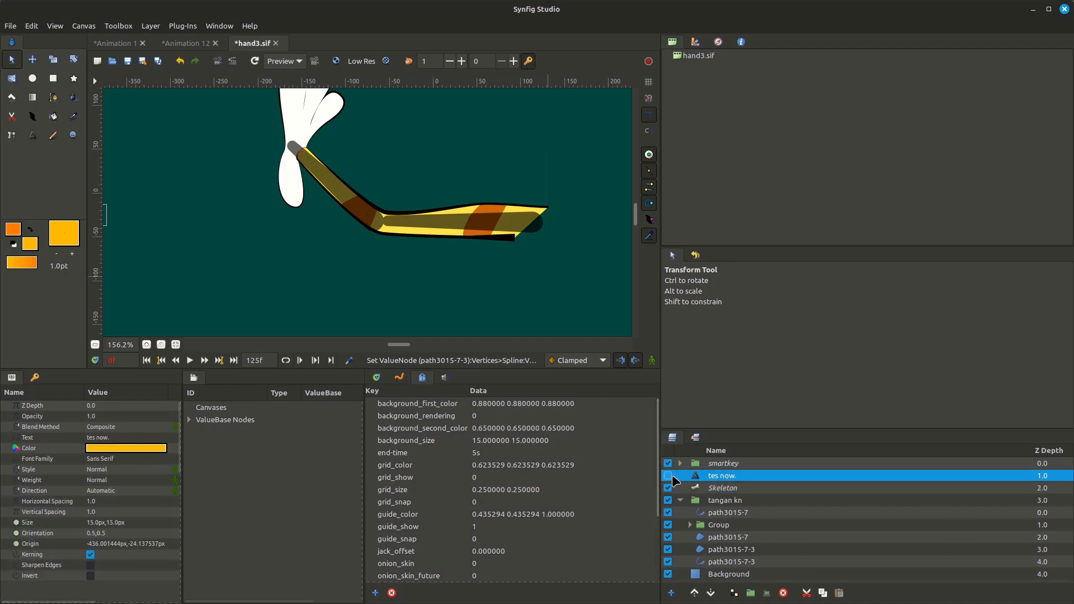
double_click(112, 438)
key(ctrl+a)
text(TH)
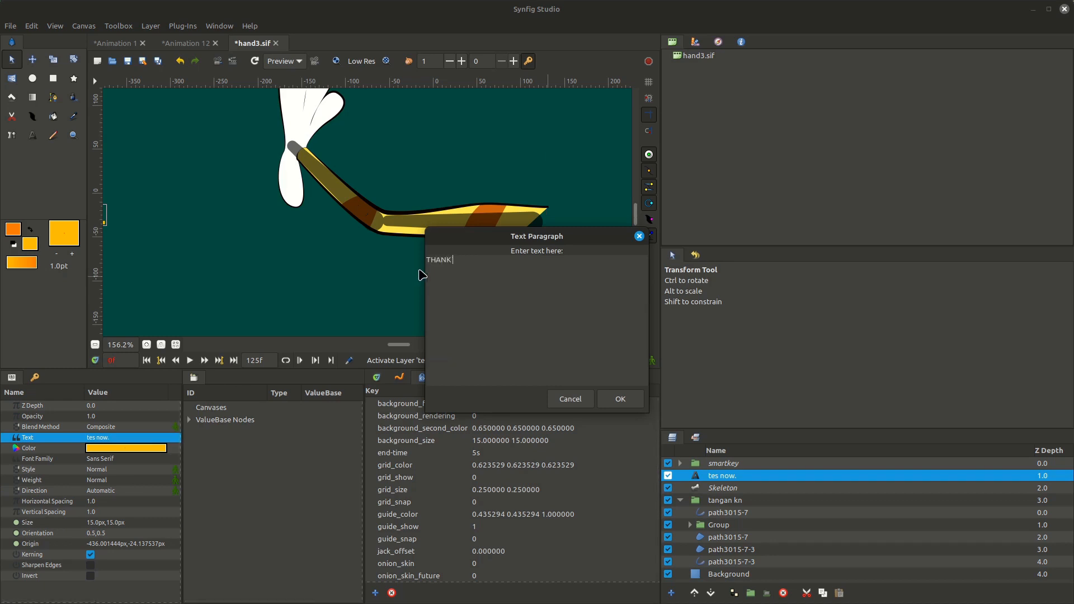
text(ANK YOU)
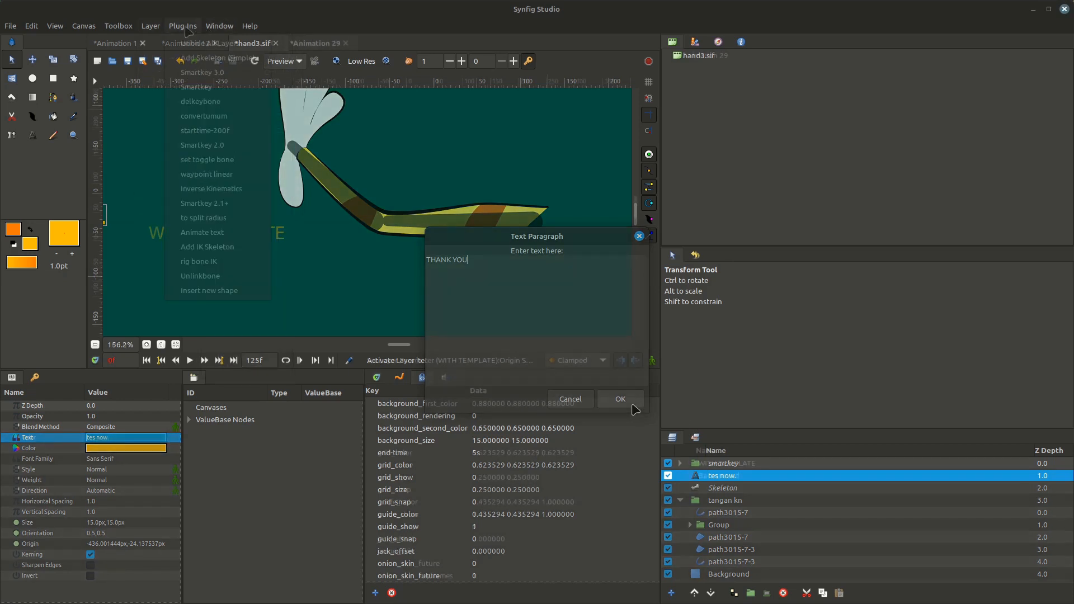
Run the Smartkey 2.1+ plugin on Animation 29 and create a smartkey with template, maximum 135° and minimum 45°
click(219, 203)
click(581, 349)
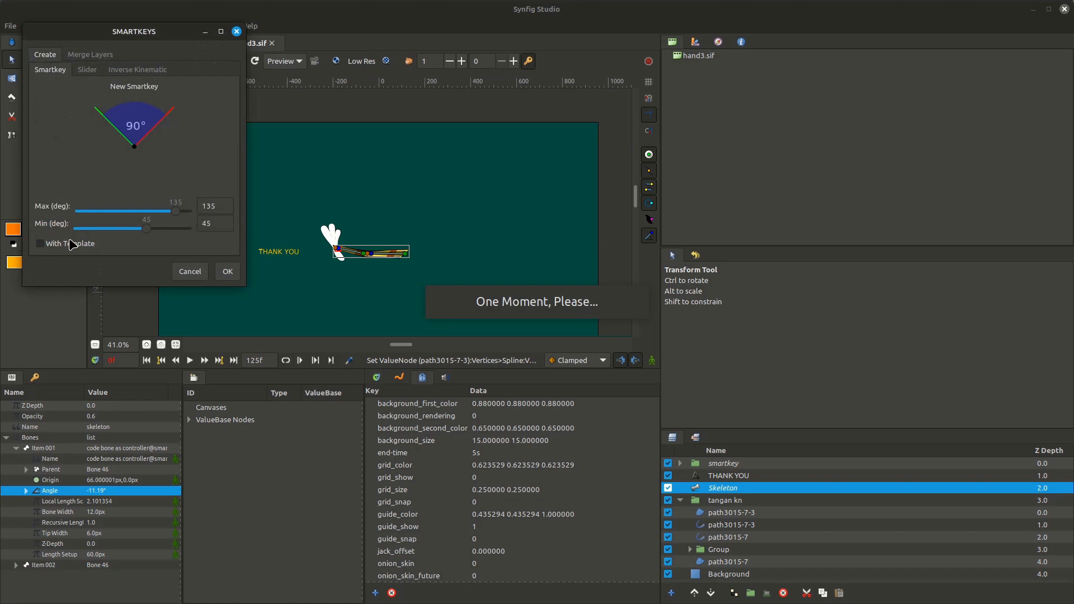
click(68, 248)
mouse_move(173, 219)
mouse_down()
mouse_move(202, 217)
mouse_move(172, 210)
mouse_up()
click(199, 209)
click(227, 271)
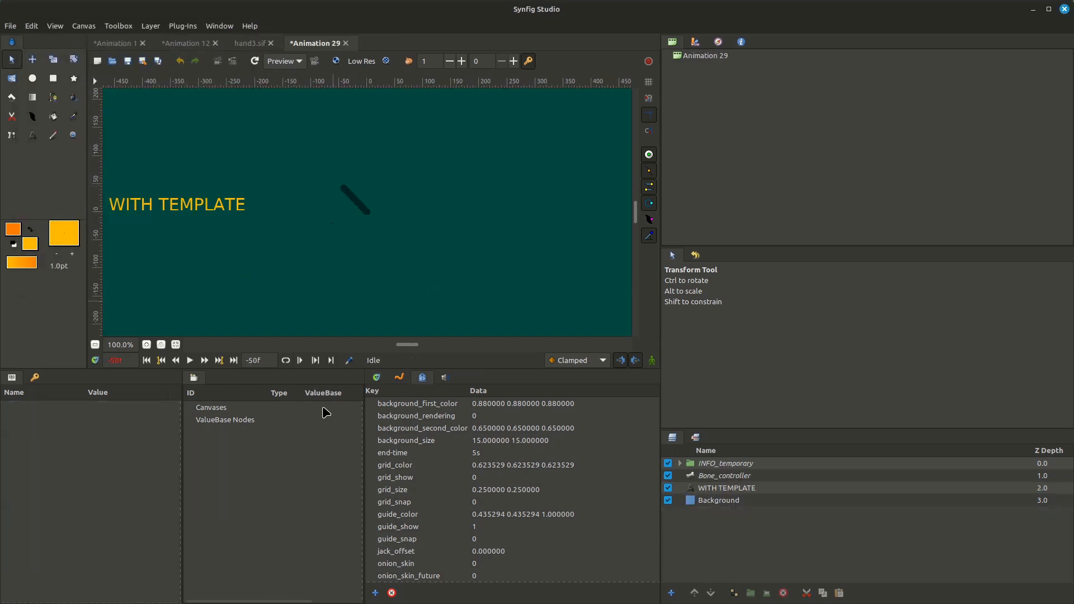
Go to frame -100f and draw a filled yellow circle region about 100 px wide, below and beside the template bone
click(376, 377)
click(413, 395)
drag(396, 396, 321, 393)
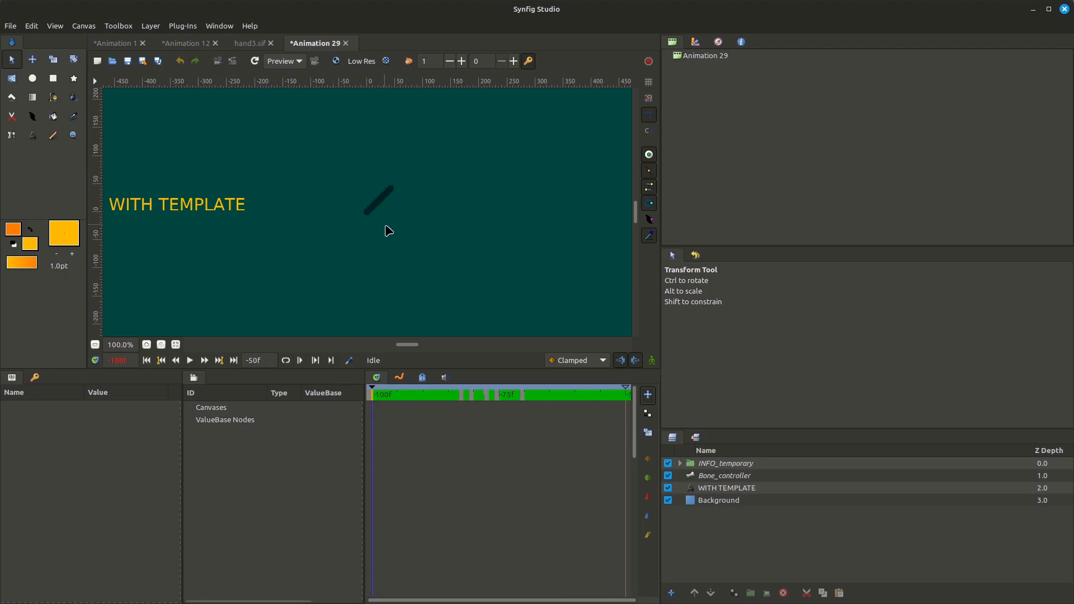
scroll(387, 221, up, 2)
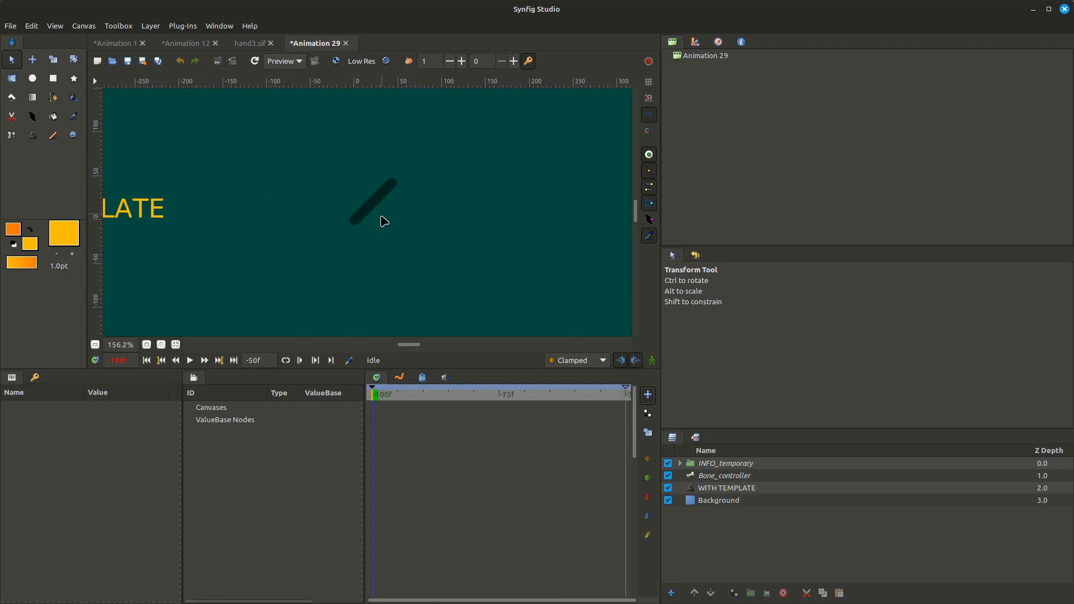
scroll(378, 225, down, 2)
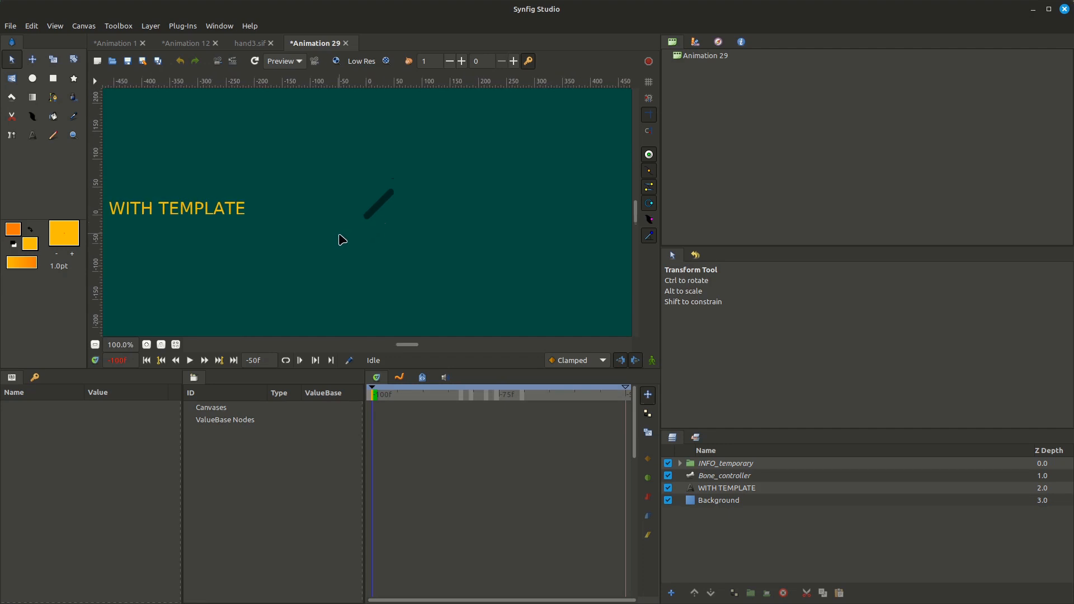
click(32, 79)
drag(296, 264, 304, 290)
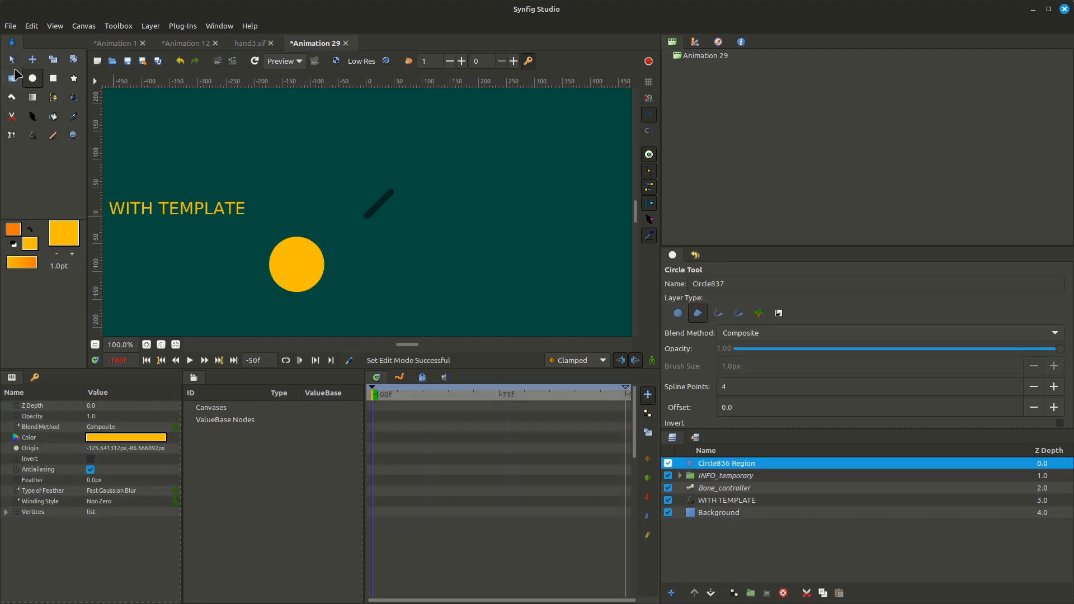
key(alt+a)
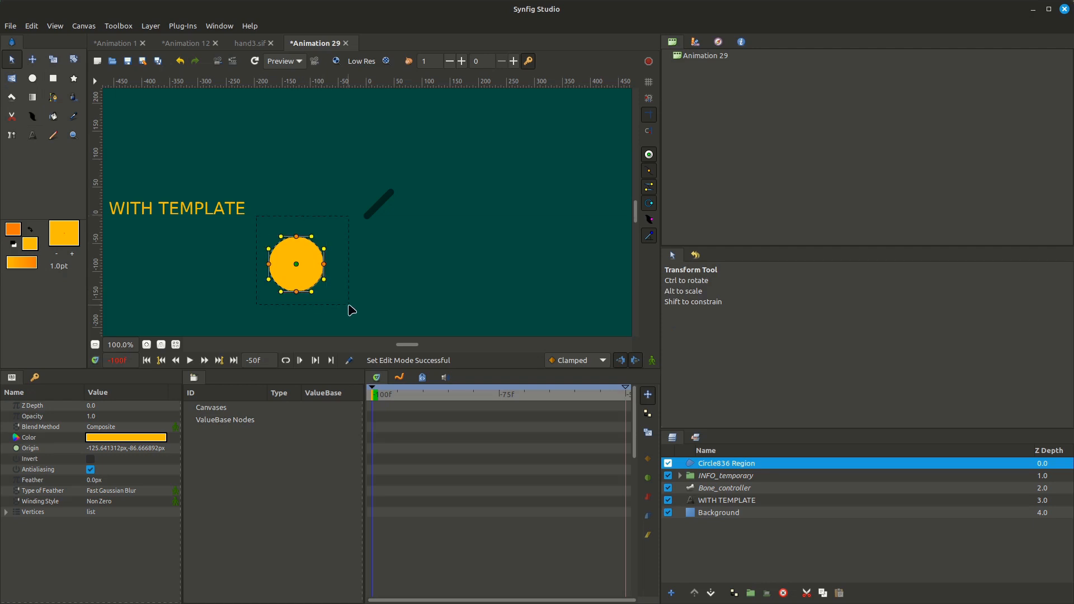
With animate mode on at frame -50f, shift the circle's vertices about 175 px to the right and narrow them into an upright ellipse
drag(397, 395, 659, 413)
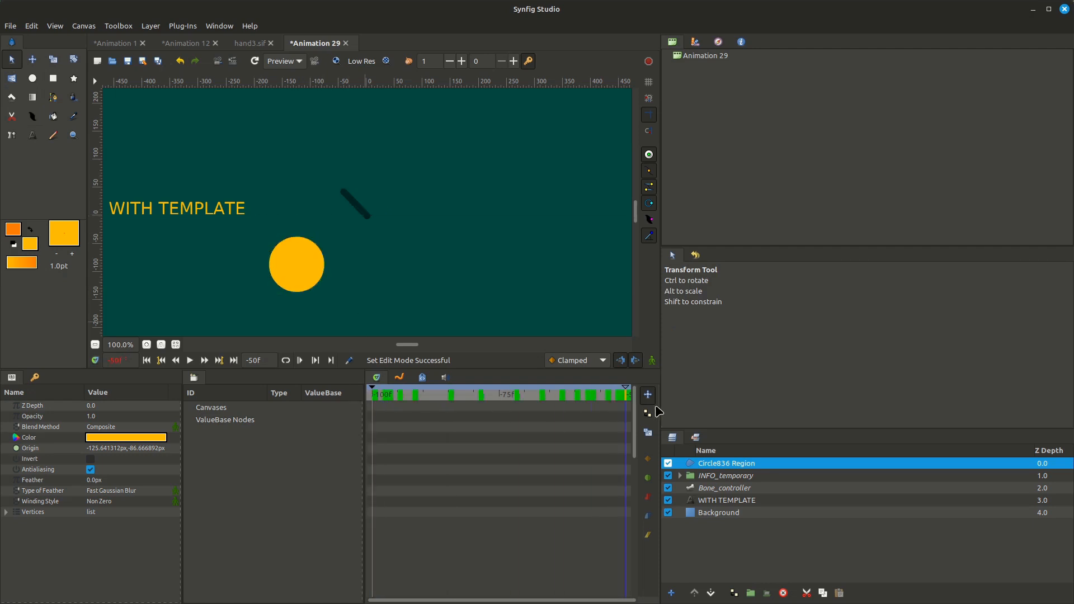
click(652, 360)
key(ctrl+a)
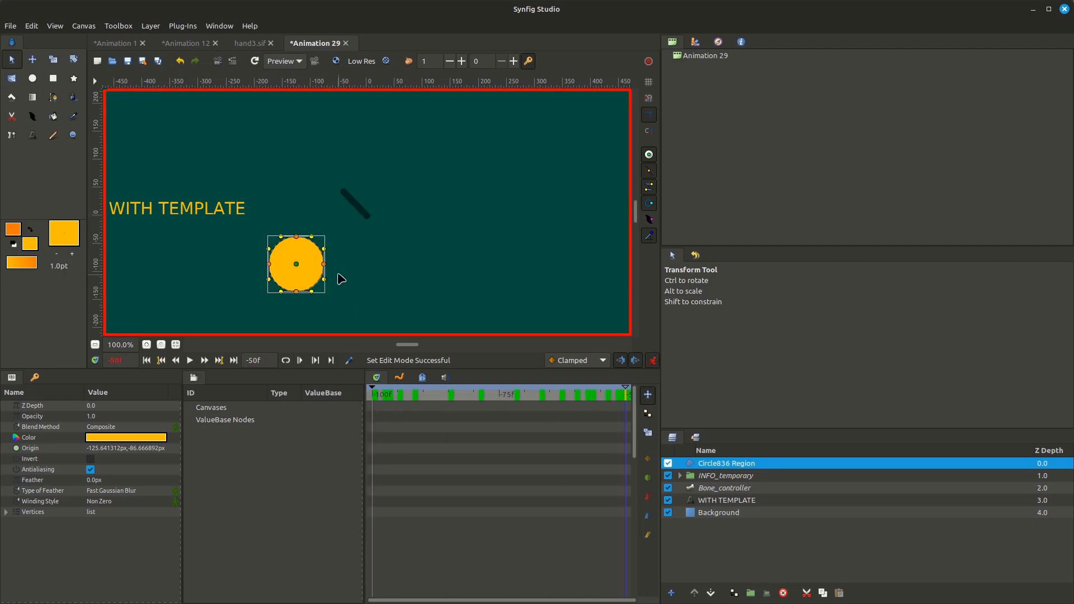
drag(325, 267, 412, 265)
key(alt+s)
drag(545, 397, 359, 420)
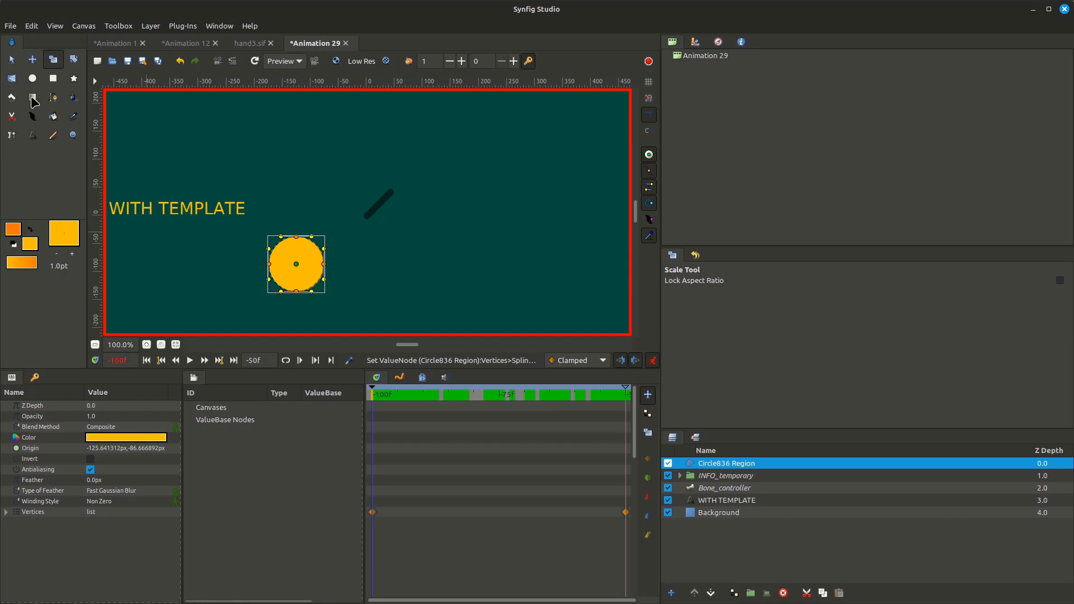
Select the Bone_controller's bone and set its name link value to "have code"
click(11, 61)
click(377, 207)
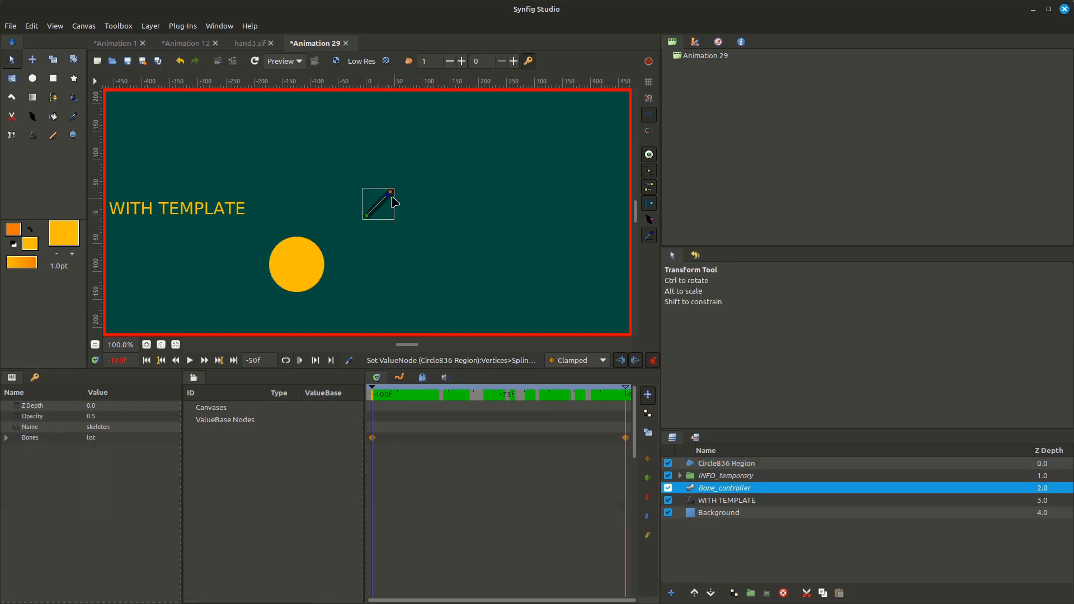
click(388, 194)
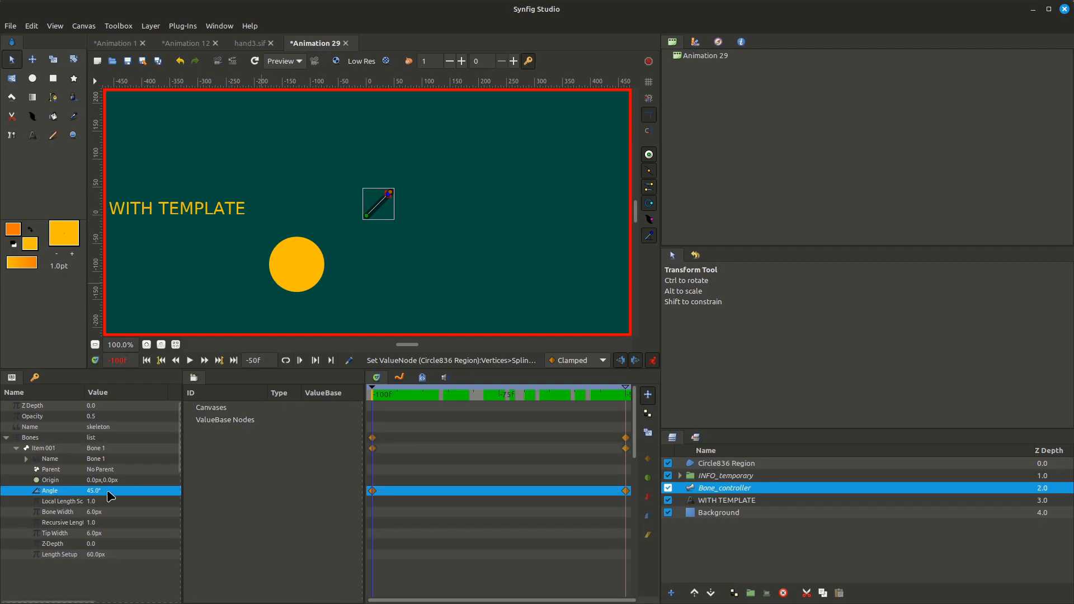
click(26, 459)
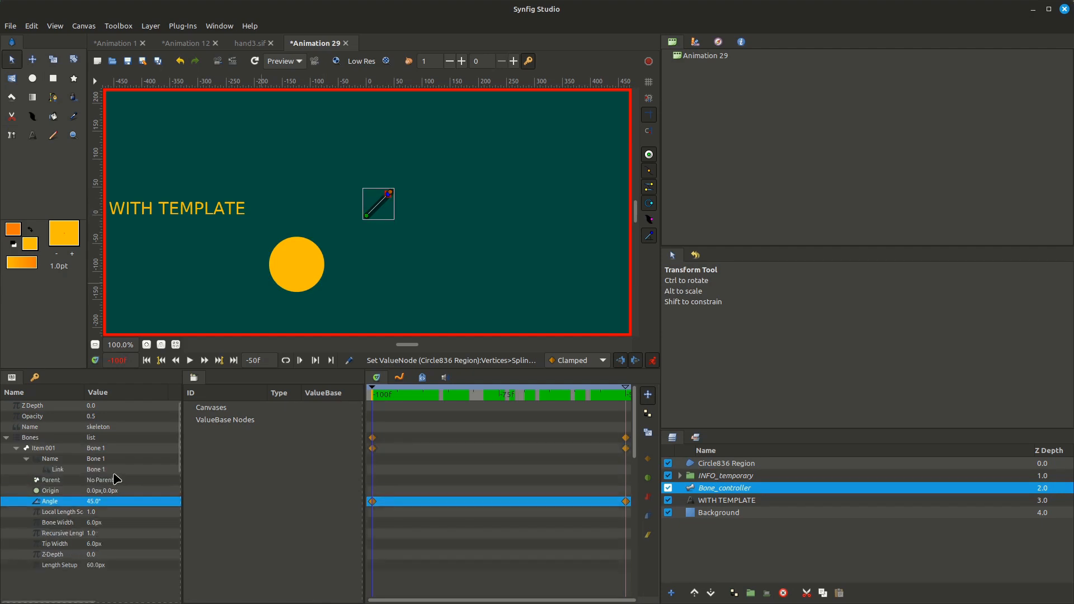
double_click(61, 470)
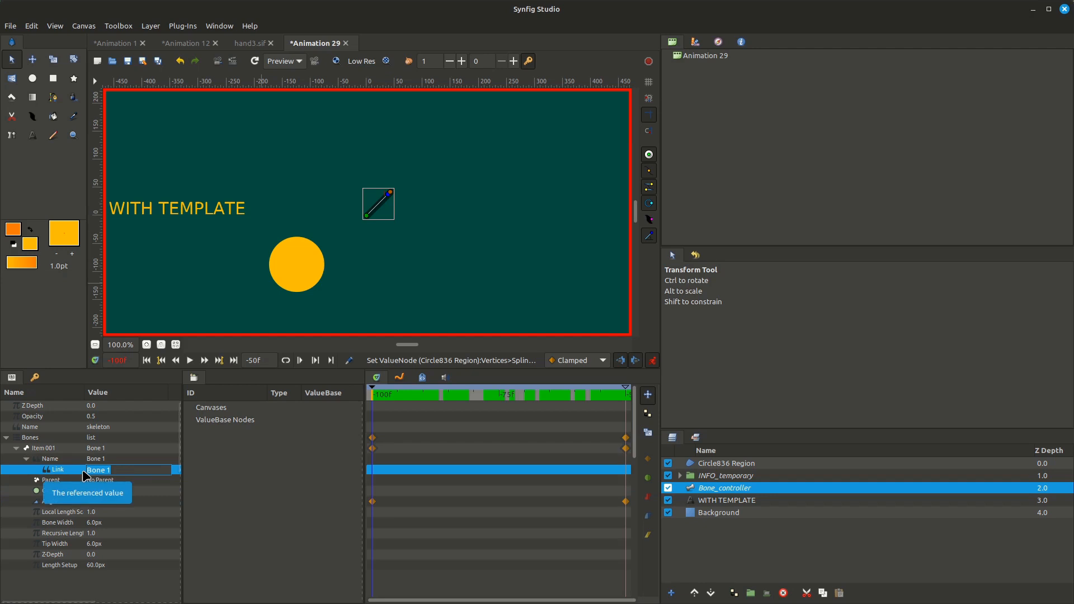
text(C)
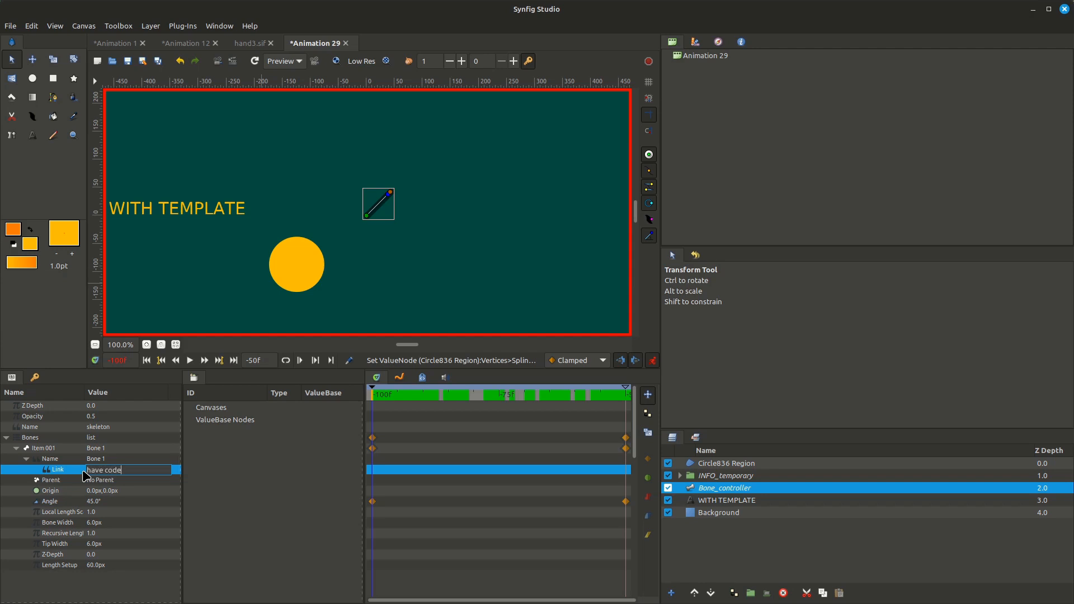
key(Return)
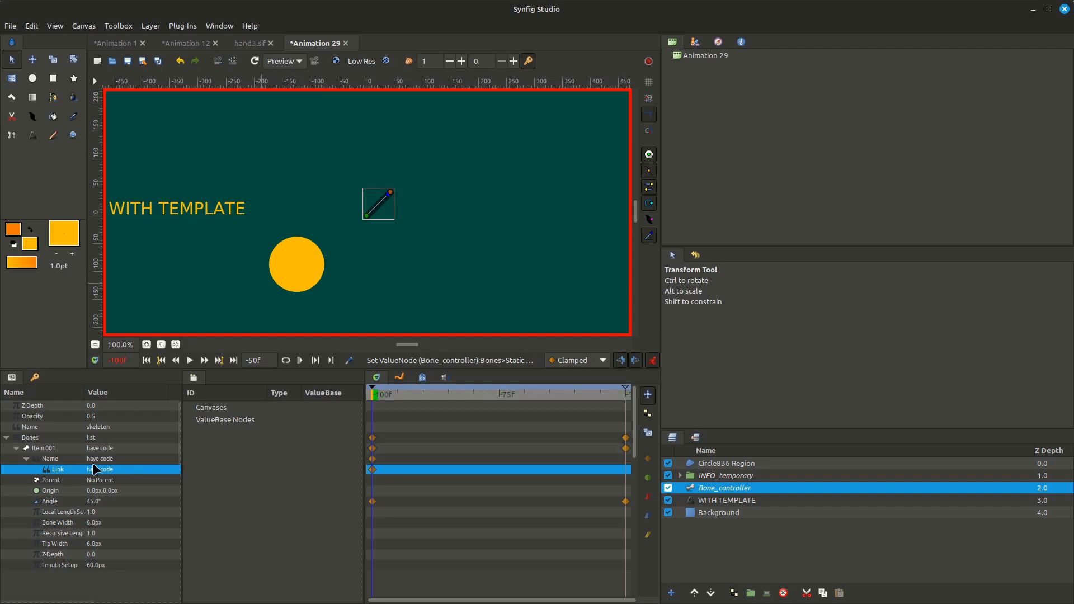
Widen the parameter list and disconnect the bone name's animated link value so it carries no waypoint
drag(183, 453, 256, 445)
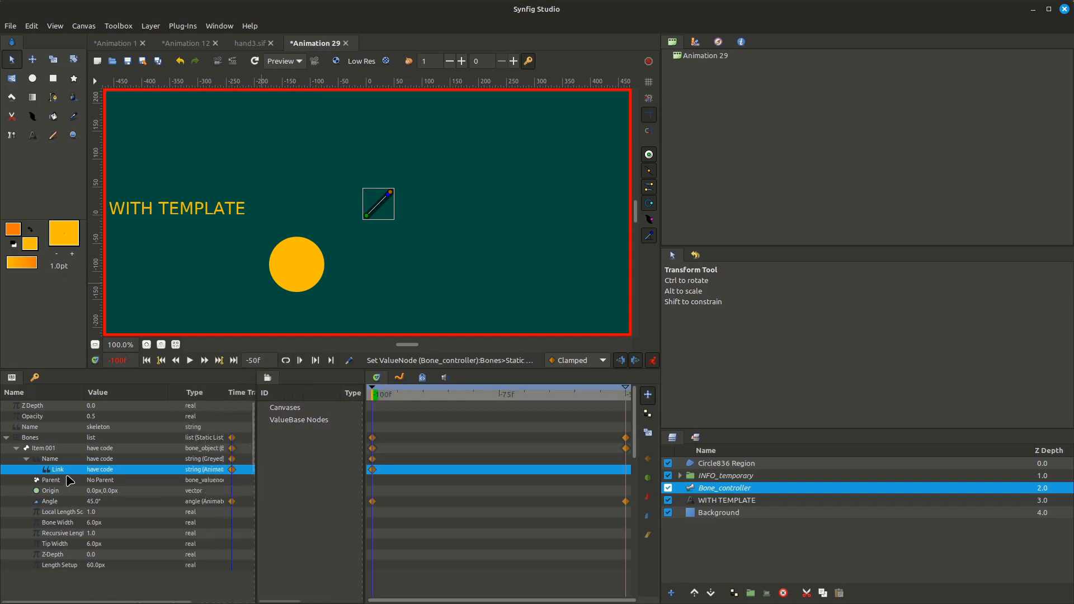
click(65, 462)
click(57, 469)
right_click(56, 468)
click(89, 479)
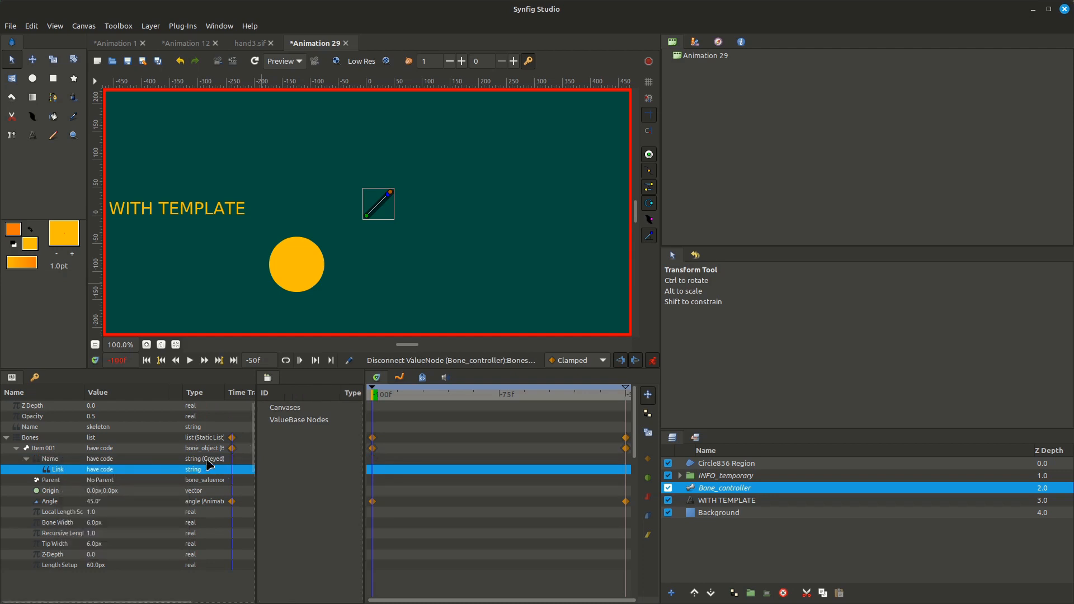
click(66, 459)
Preview the motion up to frame -51f and run the Smartkey 2.1+ plugin on Animation 29 to build the smartkey
drag(416, 393, 621, 389)
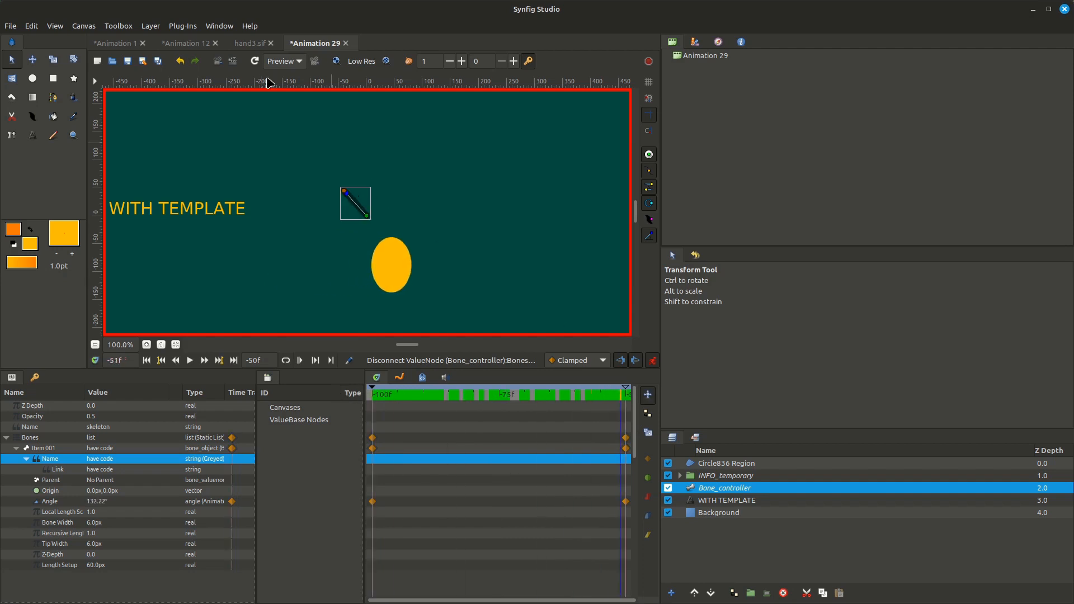
click(185, 26)
click(202, 203)
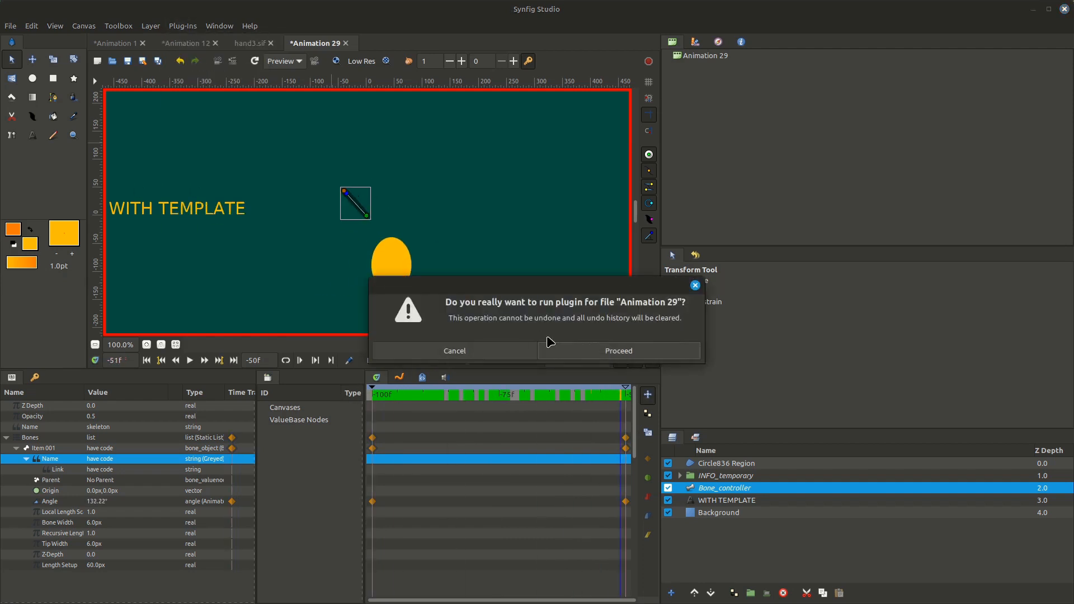
click(567, 351)
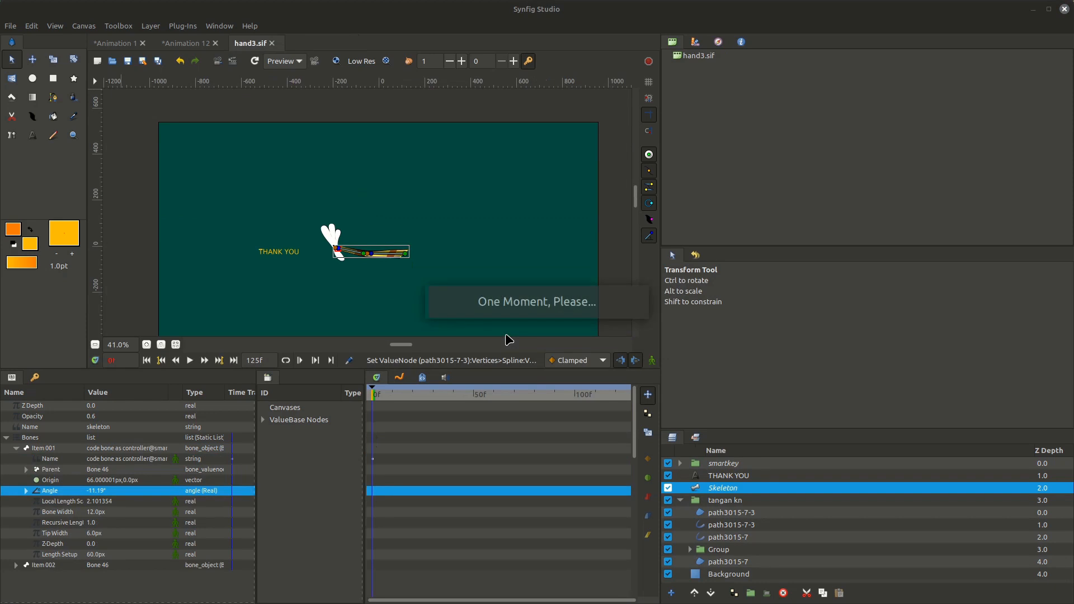
Test the circle's smartkey by rotating the Bone_controller bone to about 121°
click(391, 201)
click(387, 197)
drag(391, 191, 350, 184)
Create a new animation document and launch the Smartkey 2.1+ plugin on it
click(97, 61)
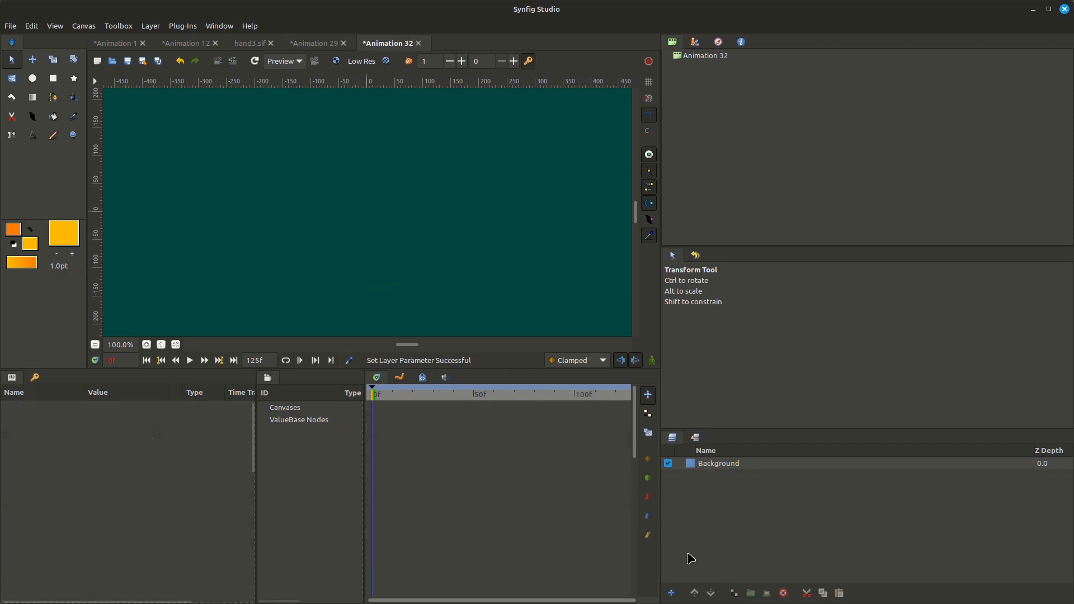
click(671, 593)
click(243, 147)
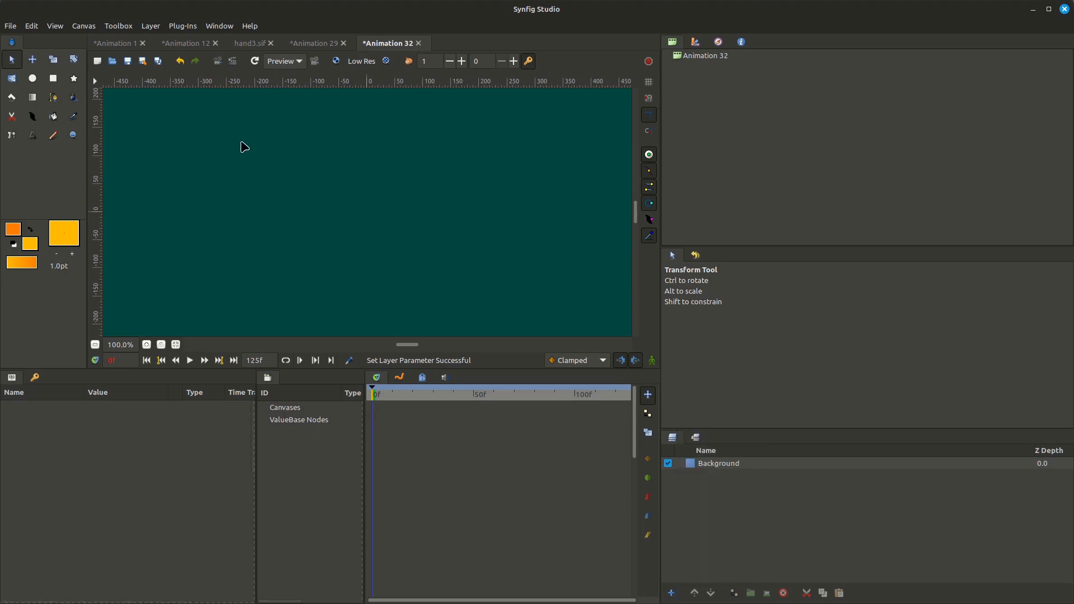
click(183, 25)
click(222, 204)
click(566, 353)
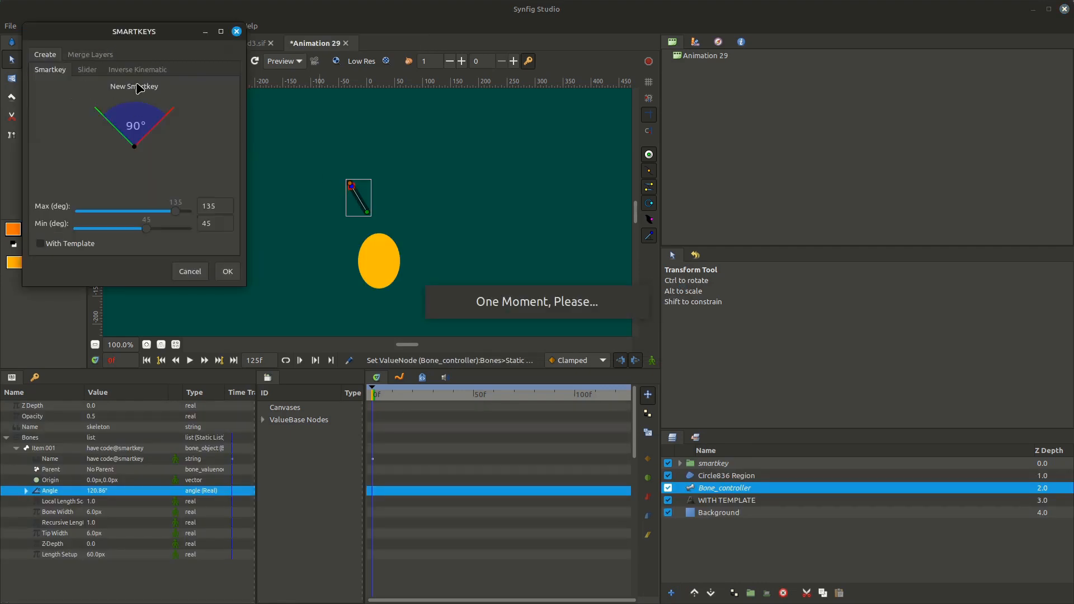
Create an inverse kinematic rig with the options "IK 2 joint human manual" and "With Template"
click(124, 72)
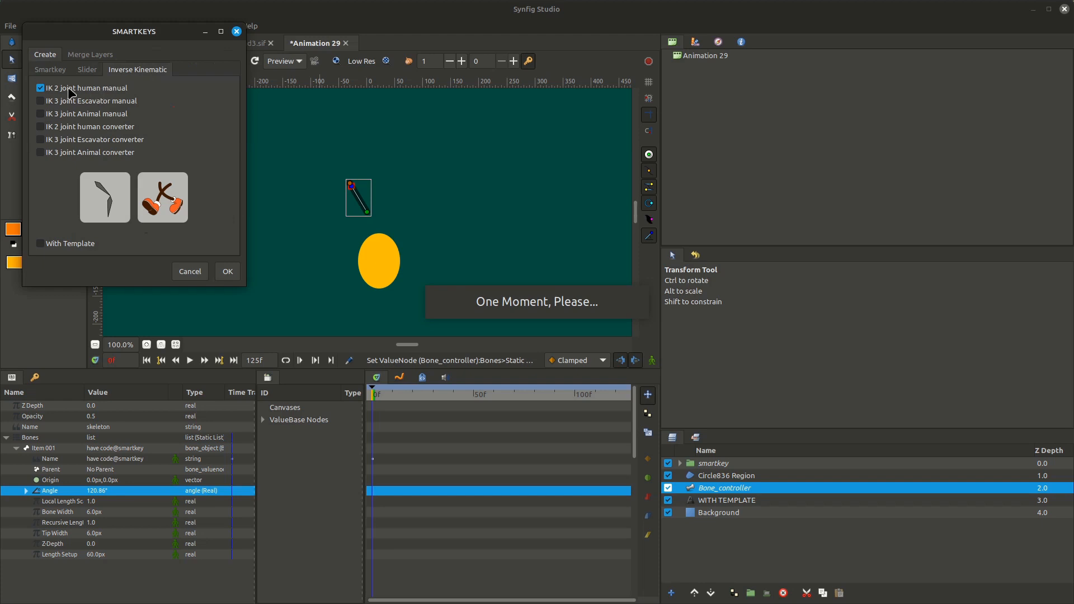
click(90, 128)
click(116, 114)
click(115, 101)
click(114, 88)
click(40, 243)
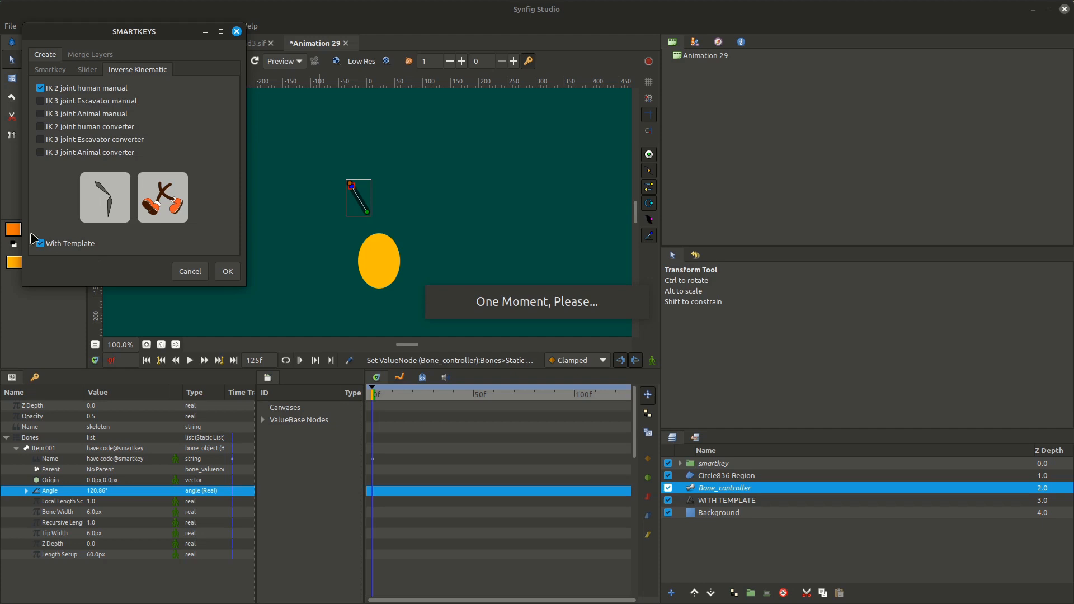
click(228, 271)
At frame -100f, draw a closed yellow spline region about 210 px tall around the template's upper and lower leg bones
mouse_move(455, 394)
mouse_down()
mouse_move(412, 395)
mouse_move(588, 394)
mouse_move(381, 395)
mouse_move(630, 391)
mouse_move(339, 395)
mouse_move(641, 396)
mouse_move(373, 395)
mouse_up()
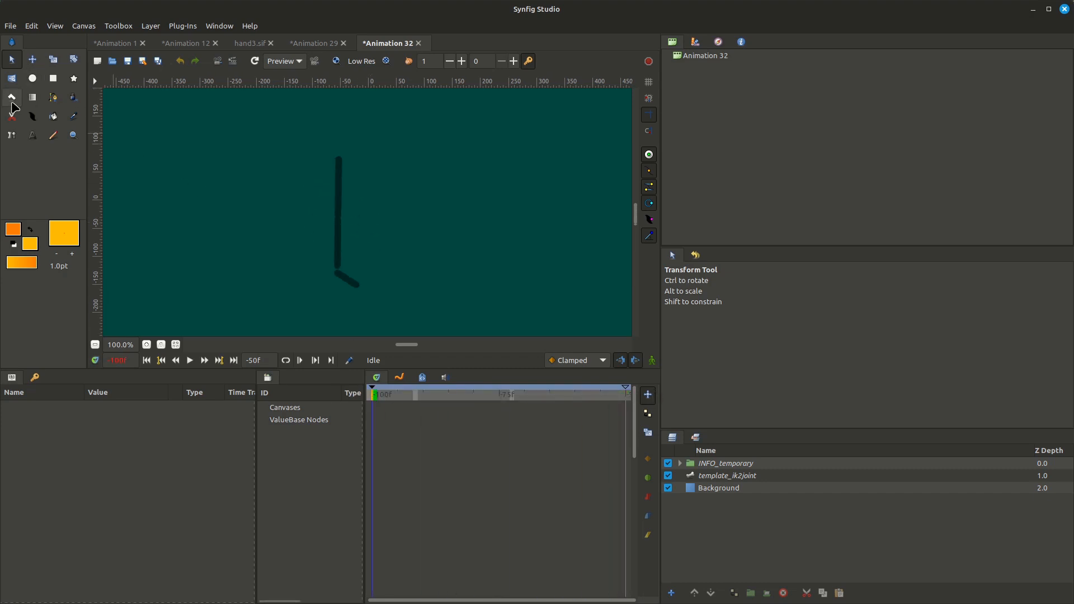
click(54, 97)
scroll(332, 168, up, 1)
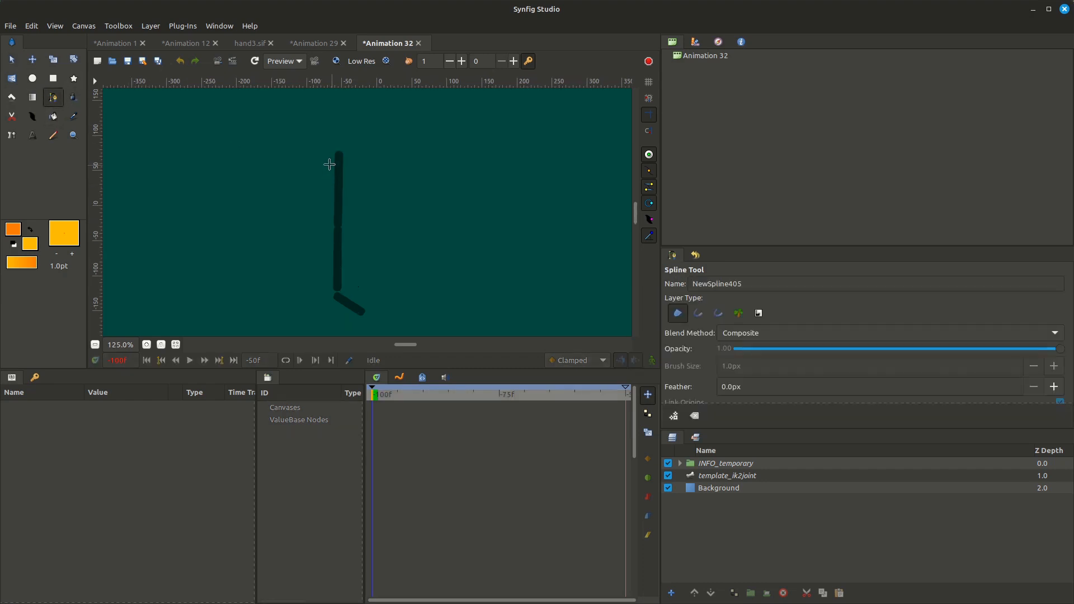
click(328, 154)
drag(353, 286, 353, 287)
click(349, 219)
click(327, 154)
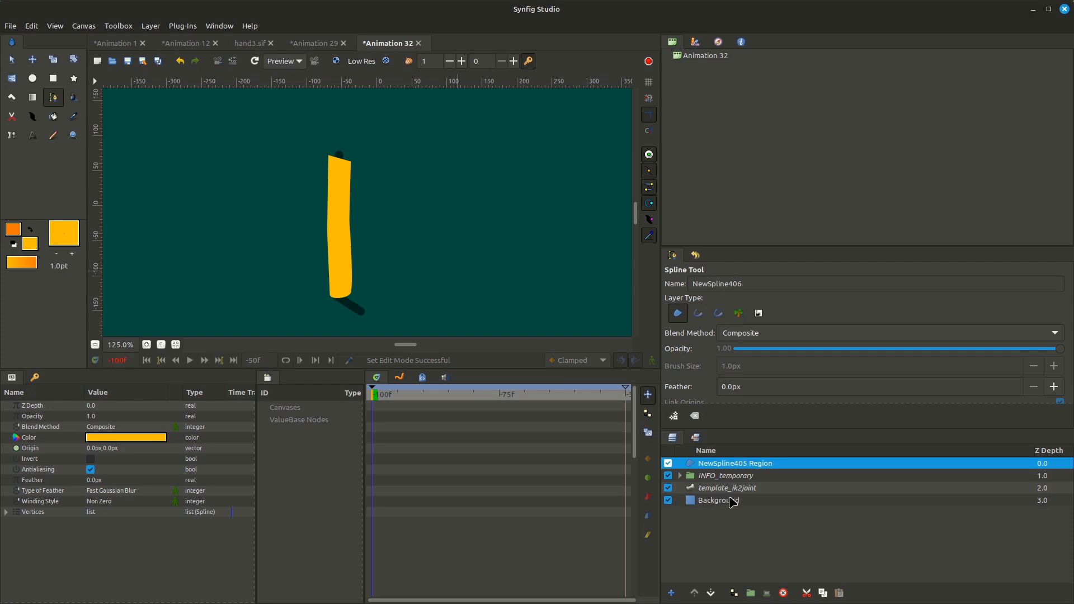
Lower the new leg region two places in the layer stack, below the template_ik2joint skeleton
click(710, 593)
click(711, 593)
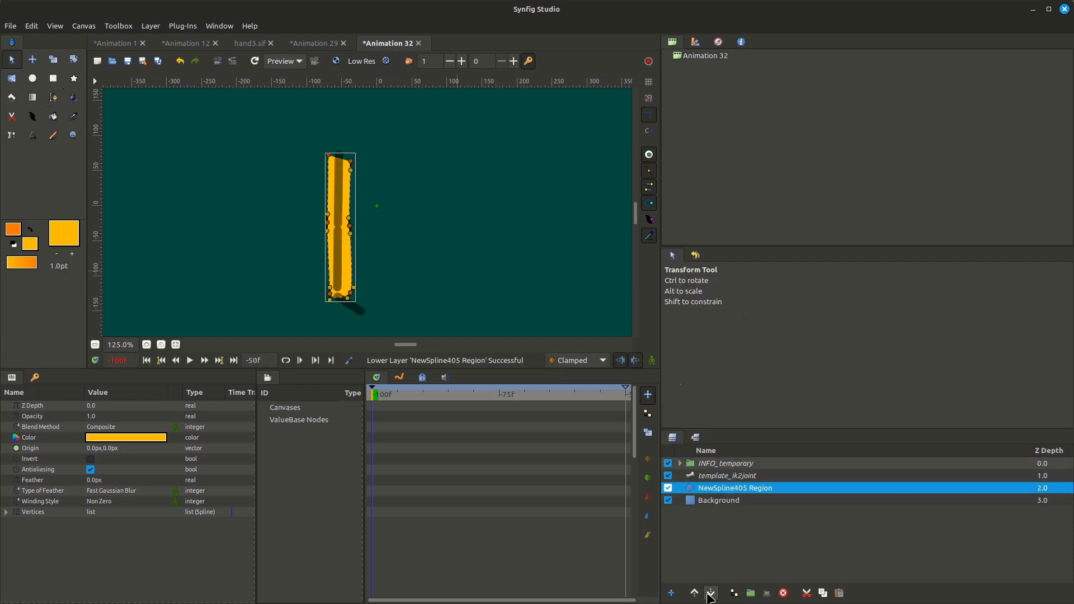
scroll(331, 240, up, 1)
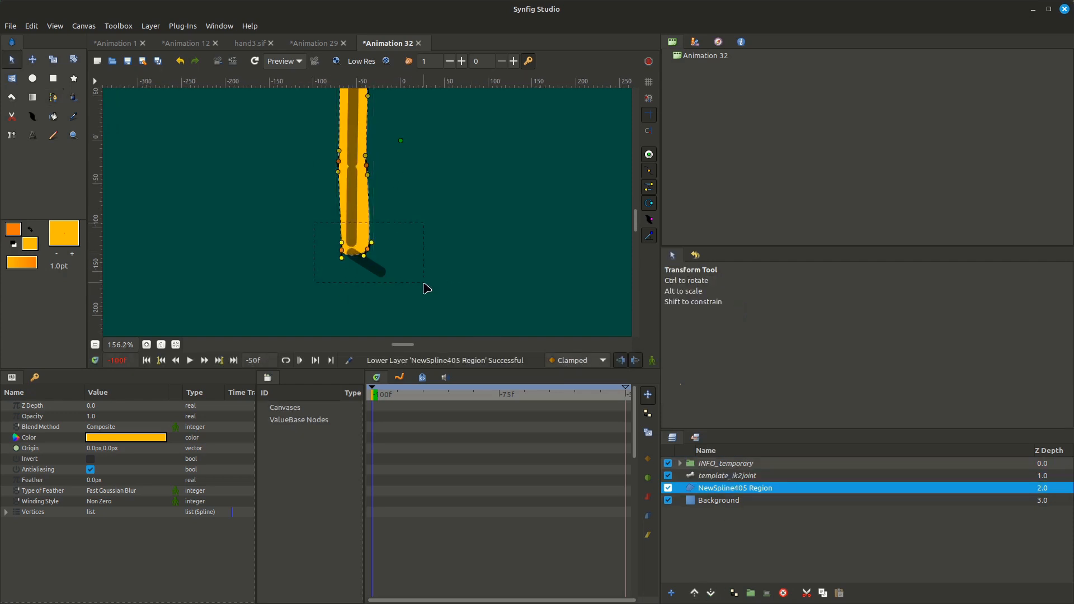
Link the leg region's ankle vertices to the lower leg bone, and its hip and knee vertices to the upper leg bone
ctrl+click(352, 218)
right_click(353, 238)
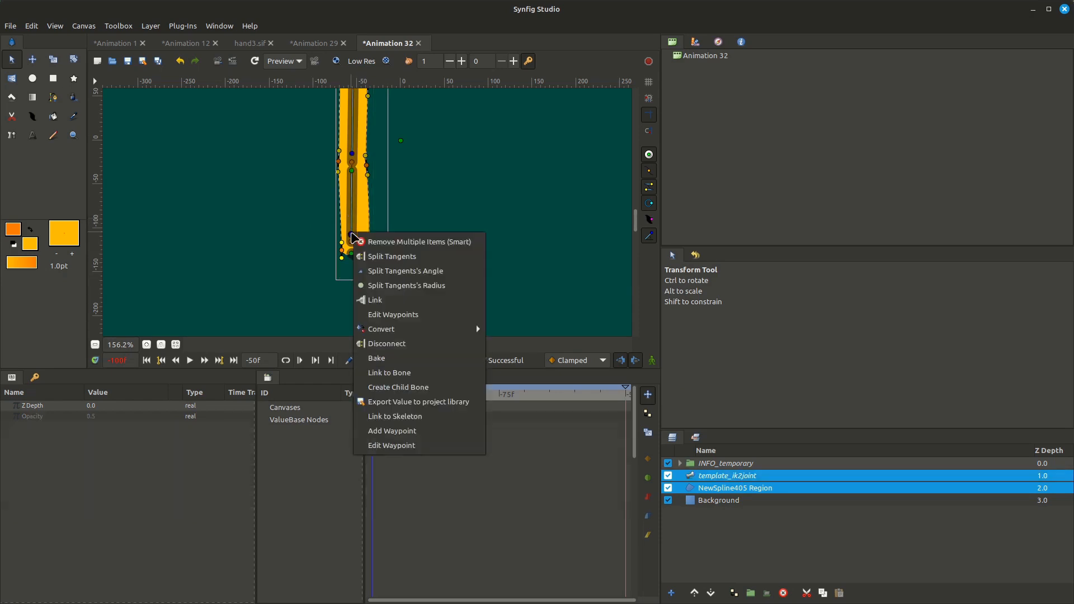
click(391, 371)
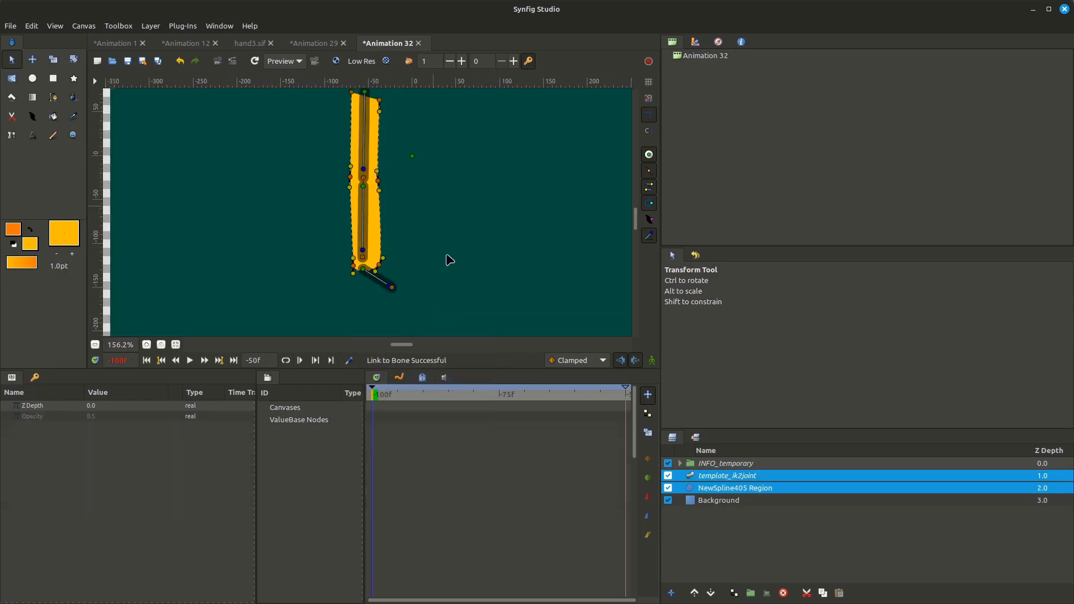
click(414, 203)
click(389, 201)
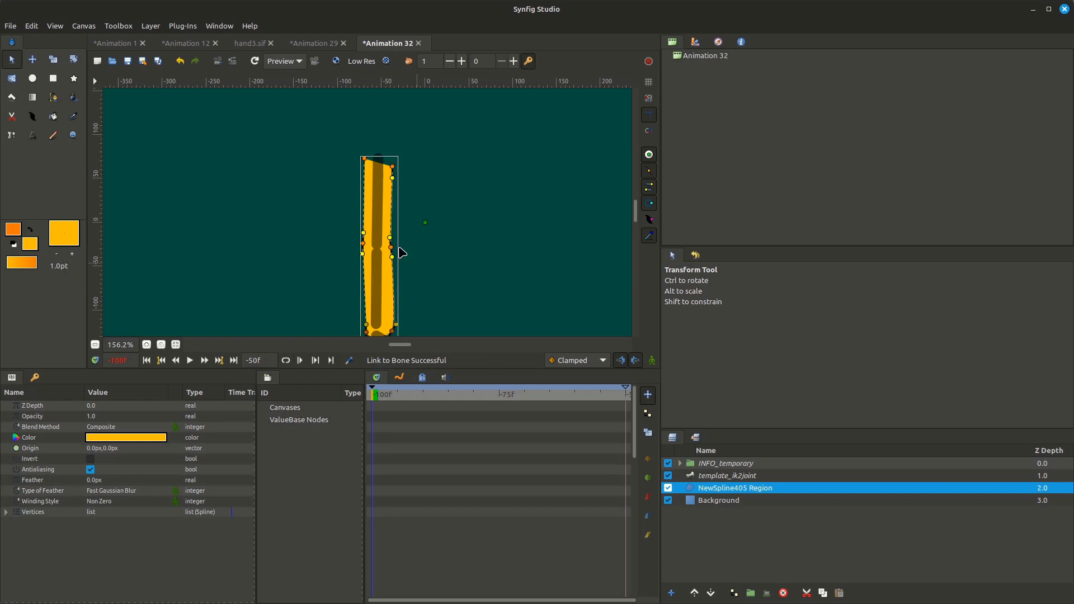
ctrl+click(374, 218)
right_click(376, 236)
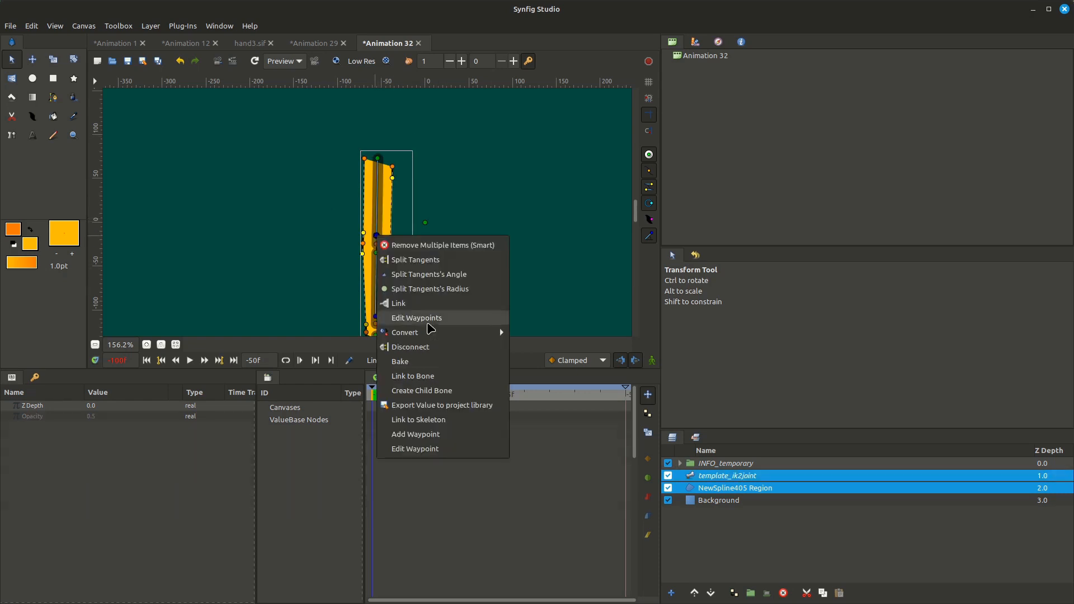
click(441, 378)
At frame -50f with animate mode on, reshape the leg region's knee and ankle vertices around the folded bones and scrub through the bend
drag(384, 396, 626, 406)
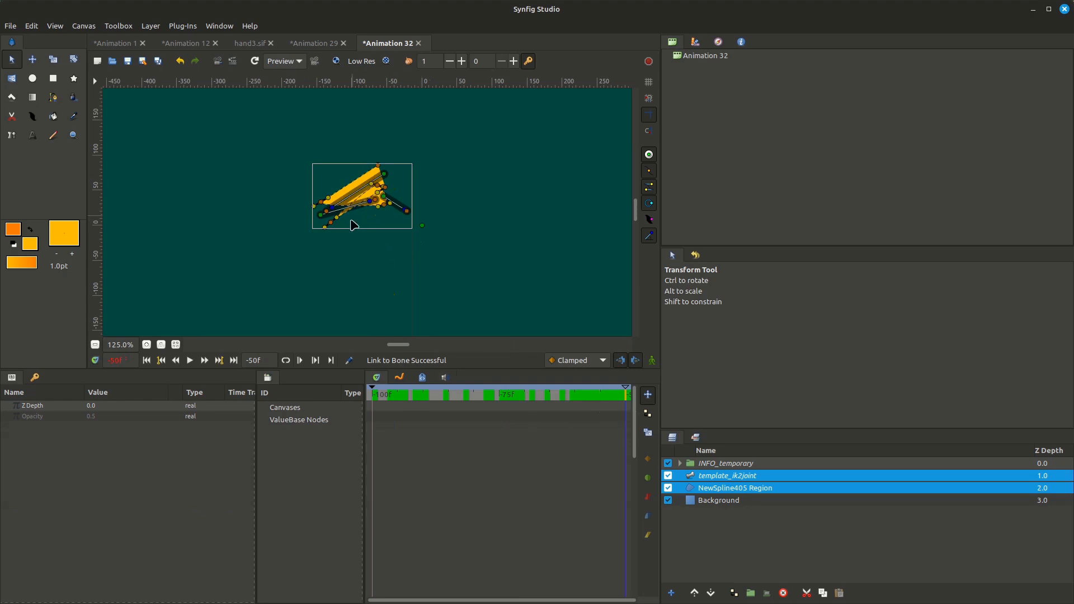
scroll(364, 193, up, 2)
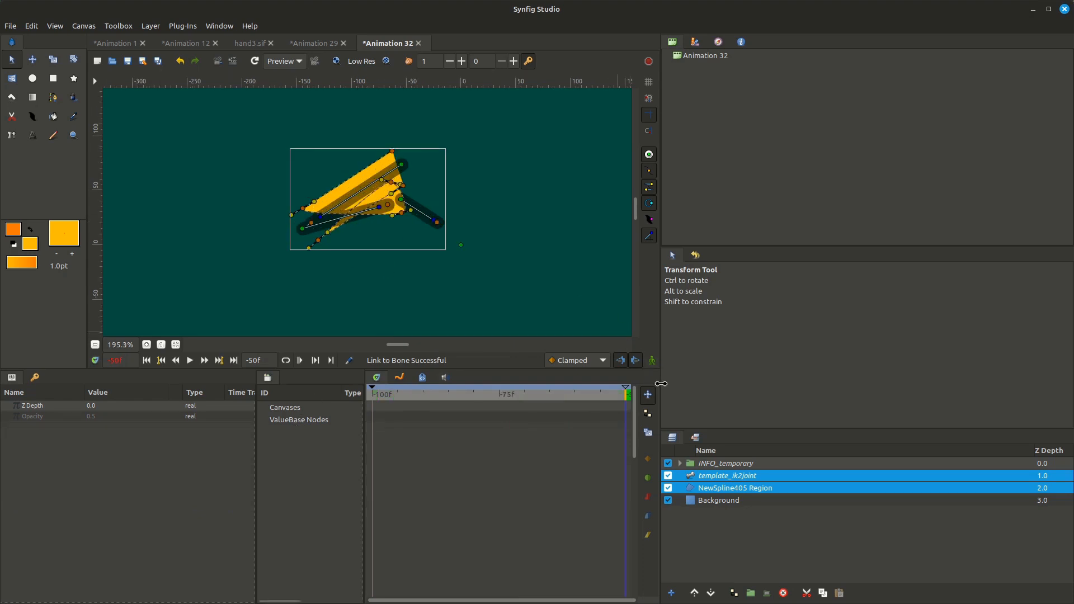
click(652, 360)
scroll(309, 221, up, 2)
drag(306, 211, 377, 215)
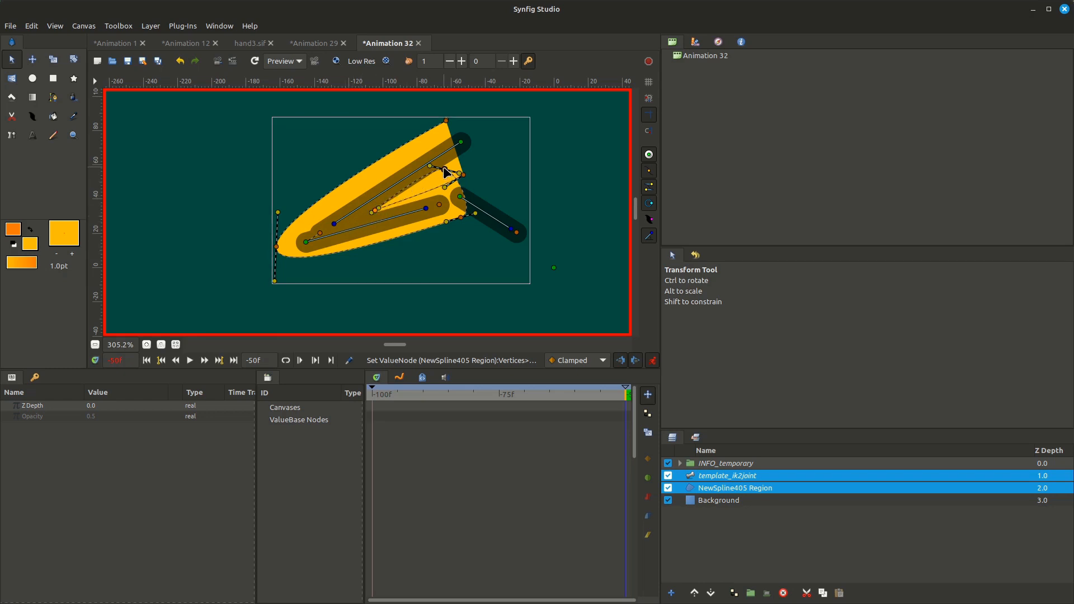
mouse_move(451, 177)
mouse_down()
mouse_move(464, 179)
mouse_move(460, 166)
mouse_up()
drag(460, 218, 468, 219)
drag(558, 396, 402, 396)
scroll(446, 255, down, 1)
scroll(446, 255, down, 3)
drag(484, 396, 640, 414)
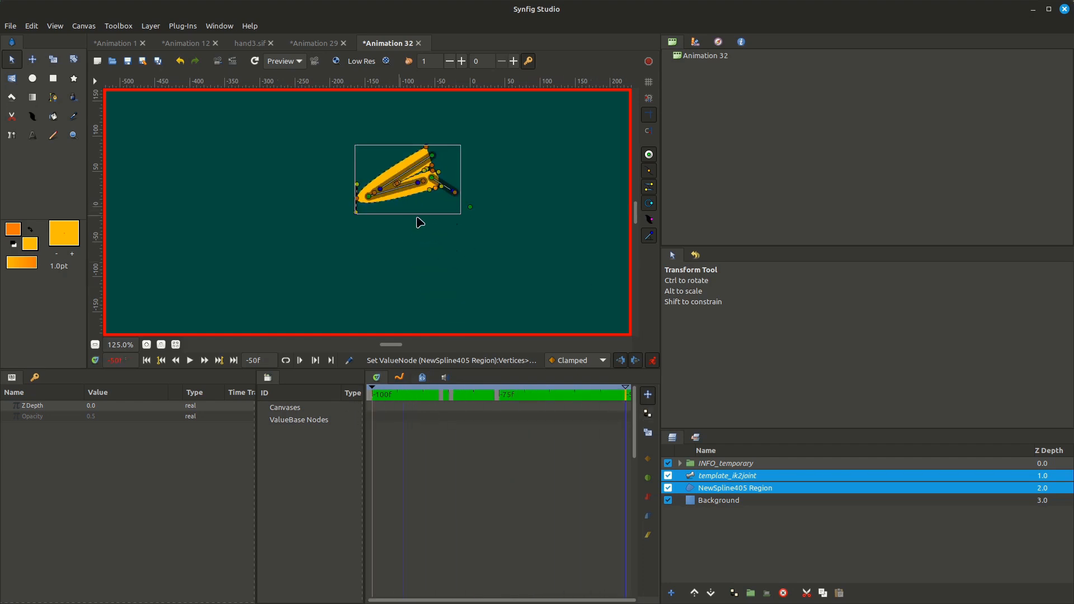
Run the Smartkey 2.1+ plugin on Animation 32 to process the corrected leg rig
click(195, 26)
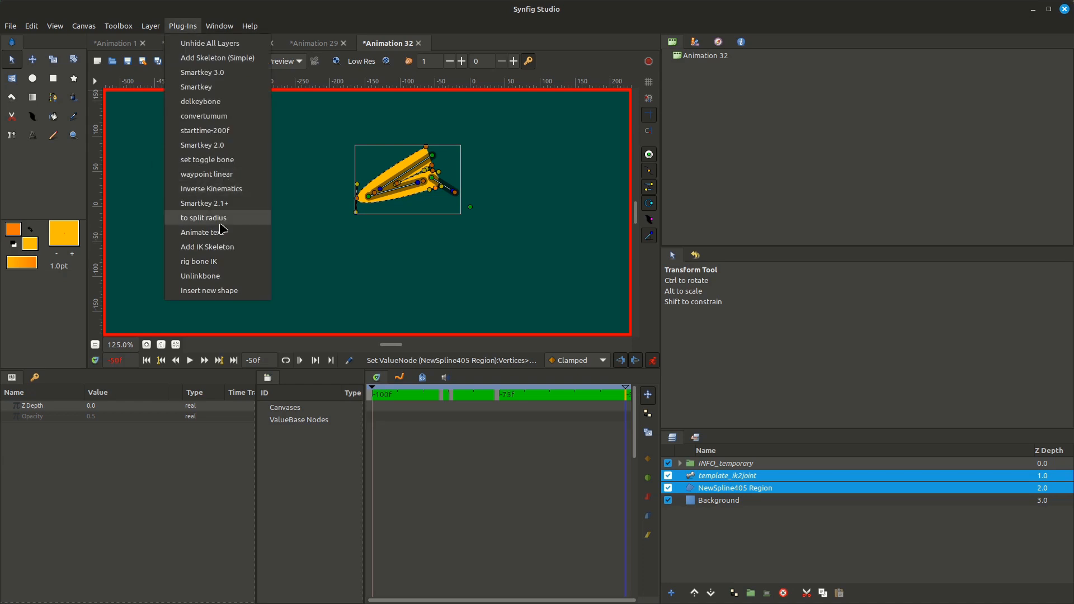
click(224, 205)
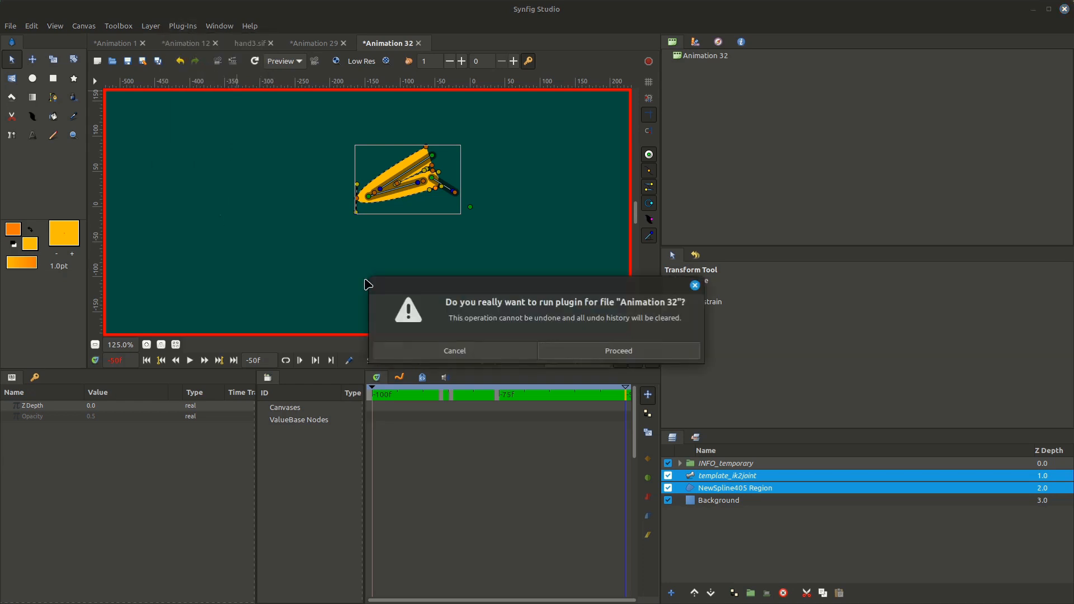
click(647, 354)
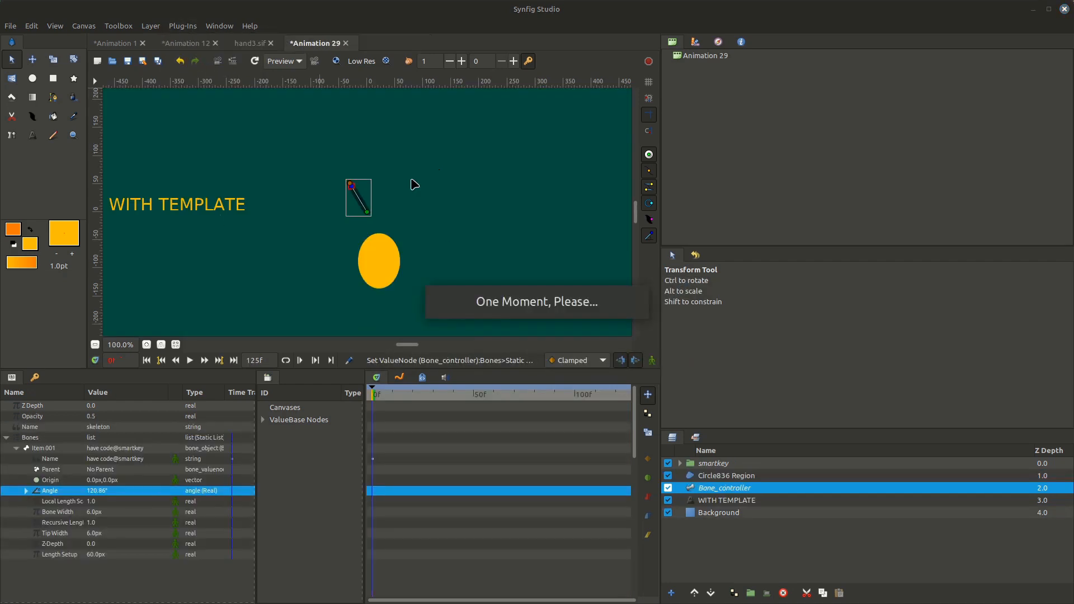
At frame 58f, rotate the template_ik2joint controller bone at the foot to about -138° so the knee bends the opposite way
drag(424, 404, 489, 404)
click(716, 476)
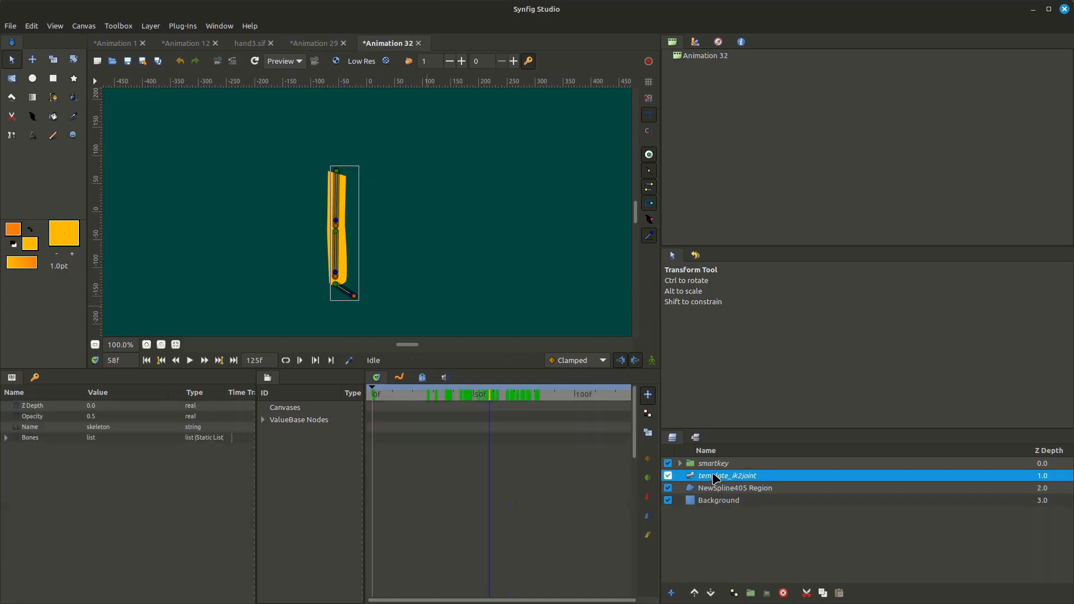
click(648, 172)
drag(339, 290, 316, 294)
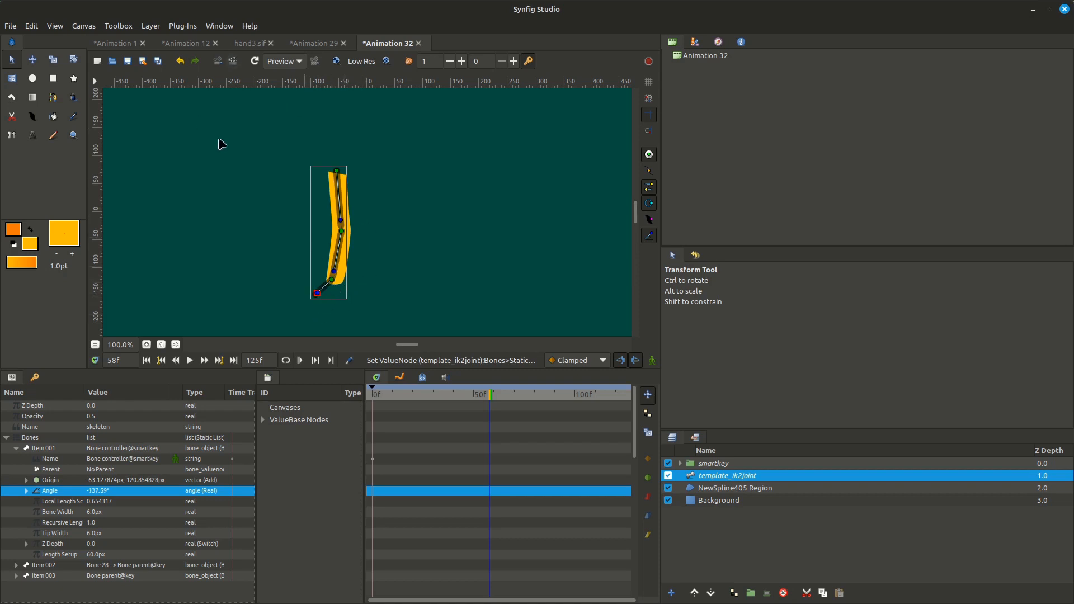
Run Smartkey 2.1+ again and open the existing <smartkey_1> for editing
click(185, 25)
click(242, 206)
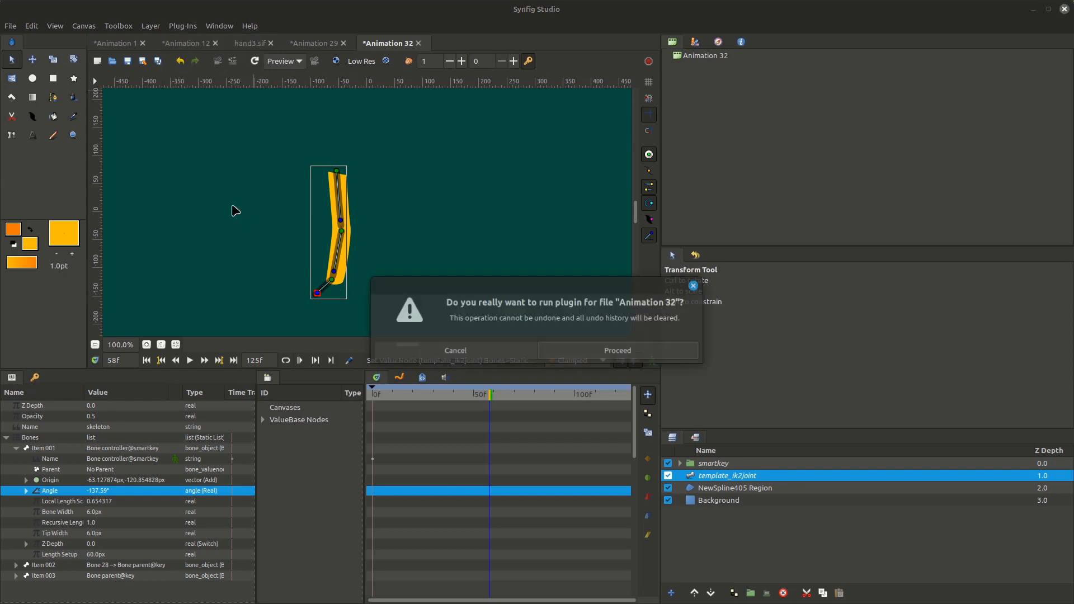
click(575, 355)
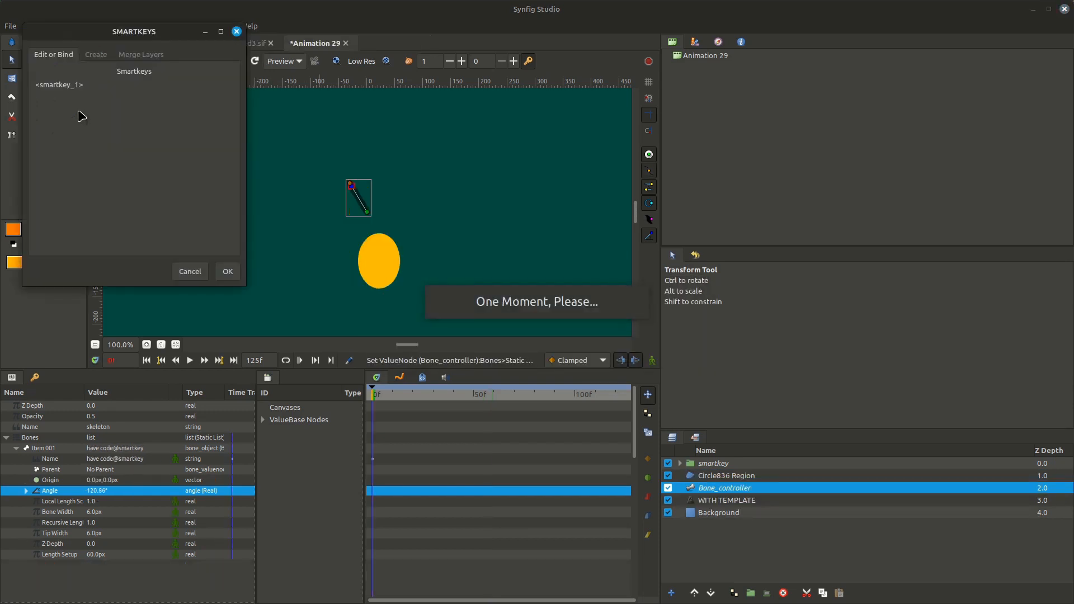
click(71, 87)
click(227, 271)
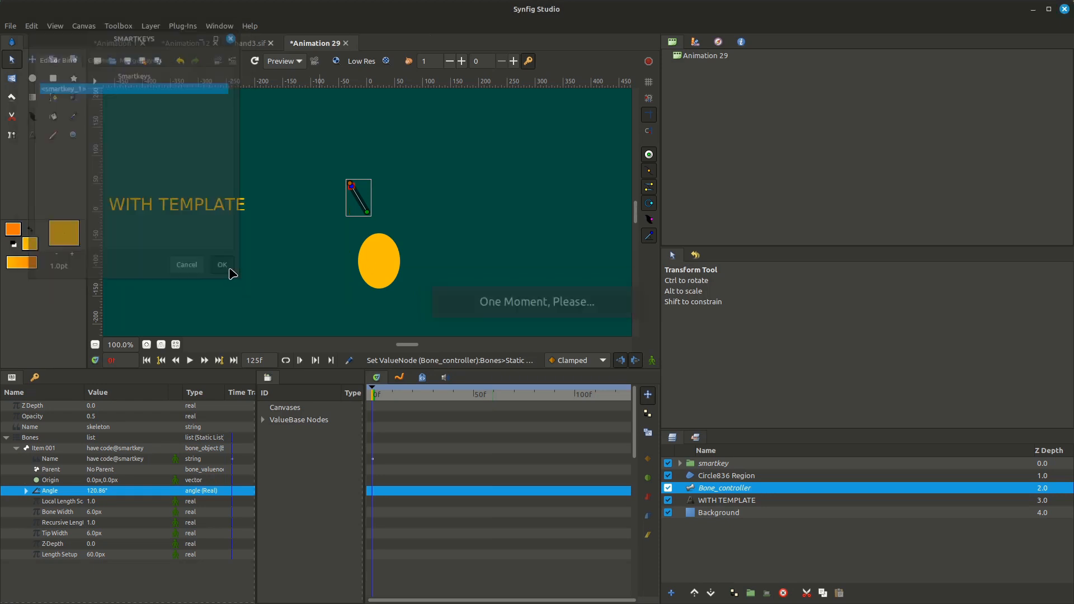
At frame -150f with animate mode on, move the region's outer knee vertex and tangent to round the knee over the folded bones
drag(463, 408, 638, 412)
click(652, 360)
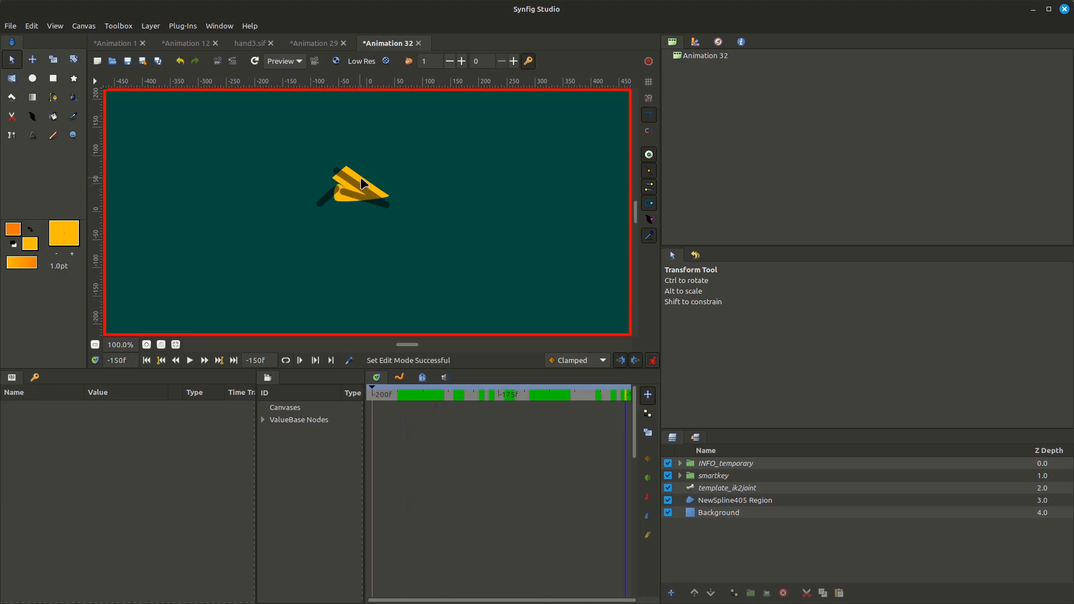
scroll(367, 235, up, 3)
scroll(396, 226, up, 2)
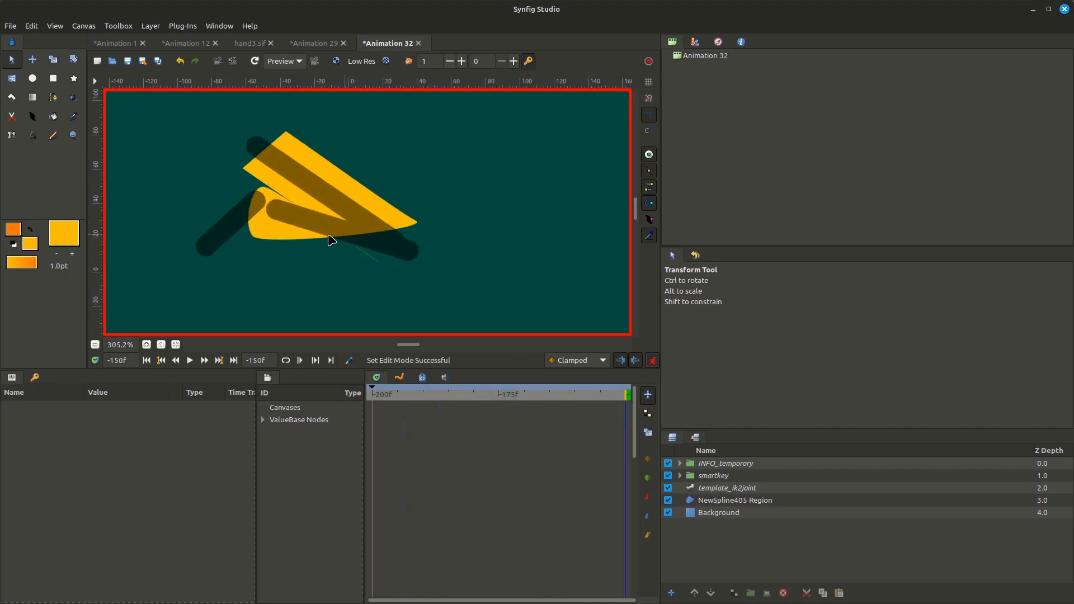
click(379, 224)
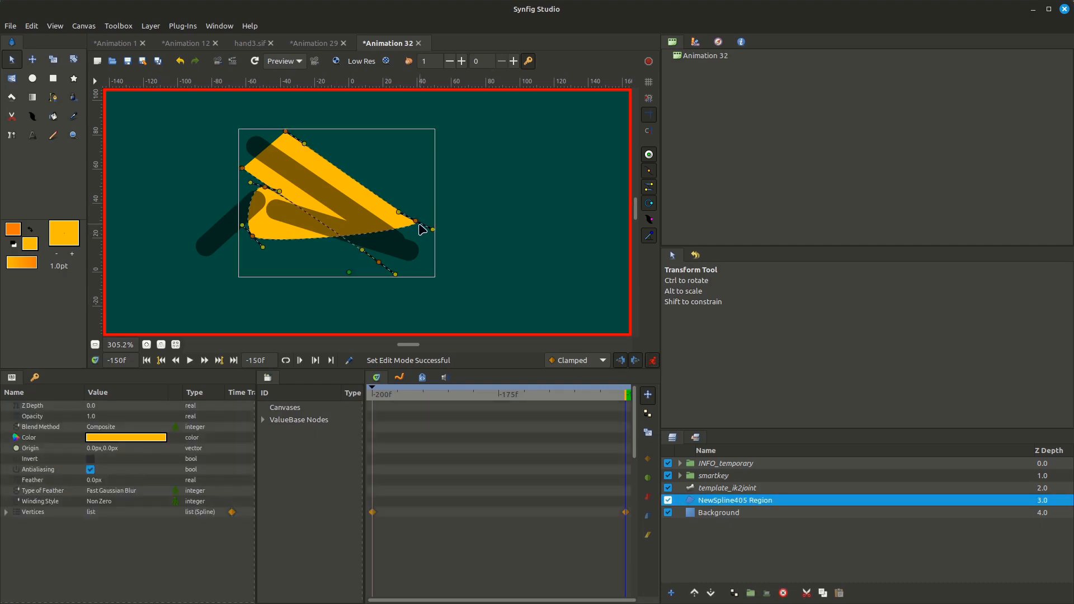
drag(410, 240, 428, 241)
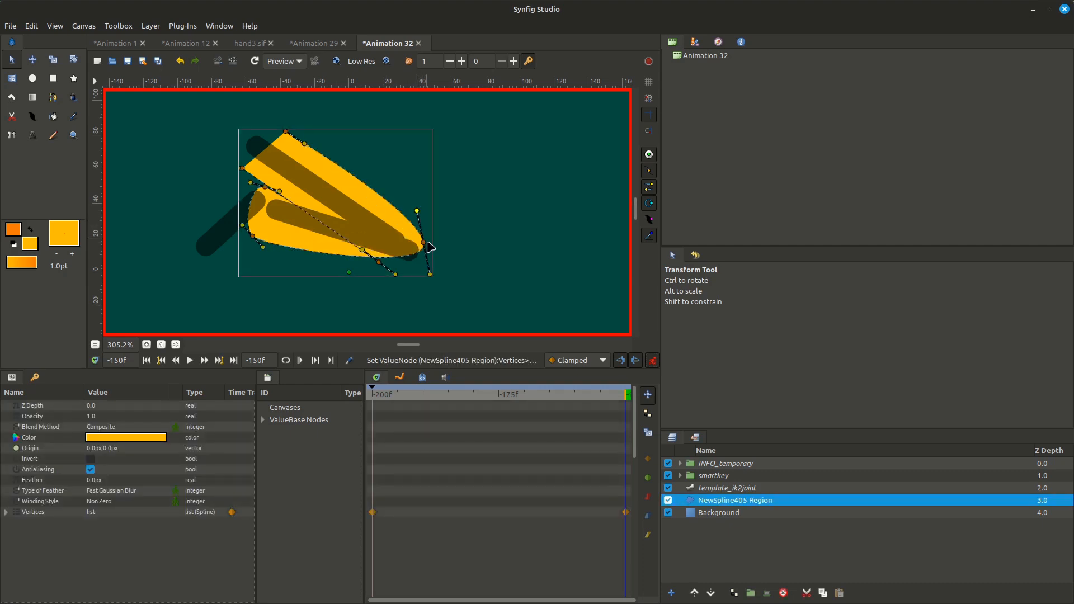
Expand the ValueBase Nodes and widen the library columns to view the lock_shape value
click(262, 419)
drag(364, 427, 510, 425)
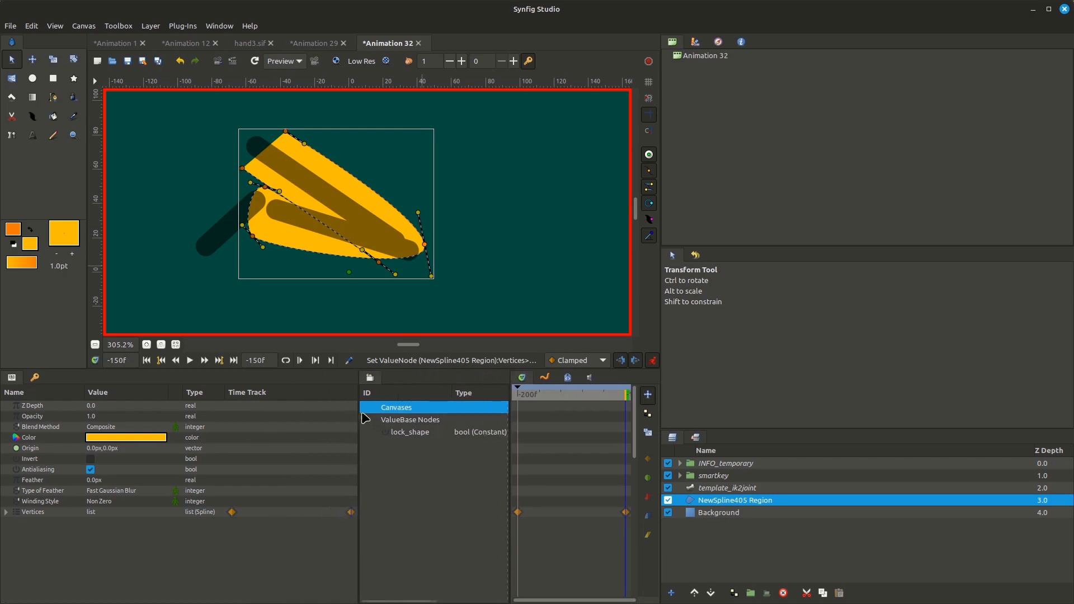
drag(358, 411, 224, 414)
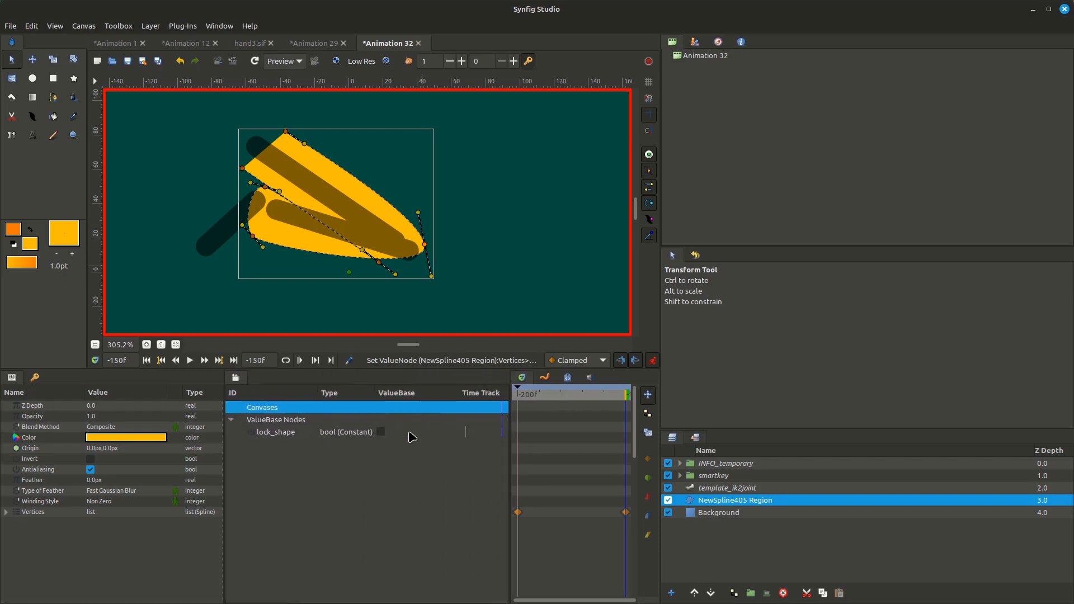
Move the leg region's inner knee vertex into the crease between the folded bones and scrub between -200f and -150f to check it
drag(378, 263, 323, 209)
drag(510, 392, 272, 392)
drag(291, 391, 604, 408)
scroll(359, 323, down, 2)
scroll(359, 323, down, 1)
scroll(366, 243, down, 4)
drag(475, 407, 283, 400)
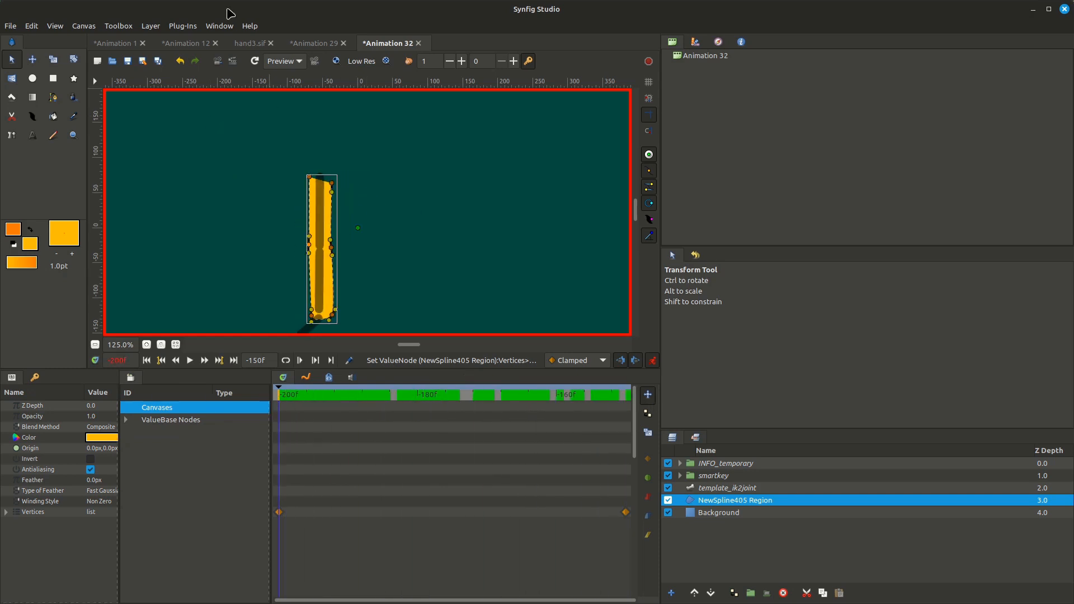
Run Smartkey 2.1+ once more to apply the edited <smartkey_1> to the leg
click(183, 26)
click(206, 204)
click(589, 361)
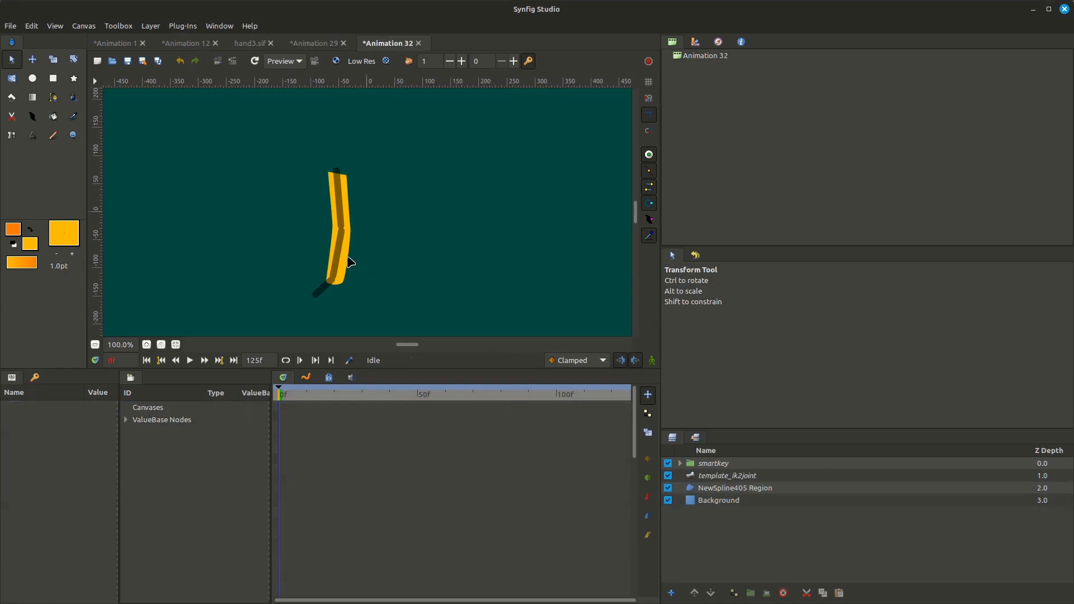
Examine the smartkey group and its SMARTKEY_data contents alongside the leg region and template skeleton layers
scroll(364, 263, up, 2)
click(352, 257)
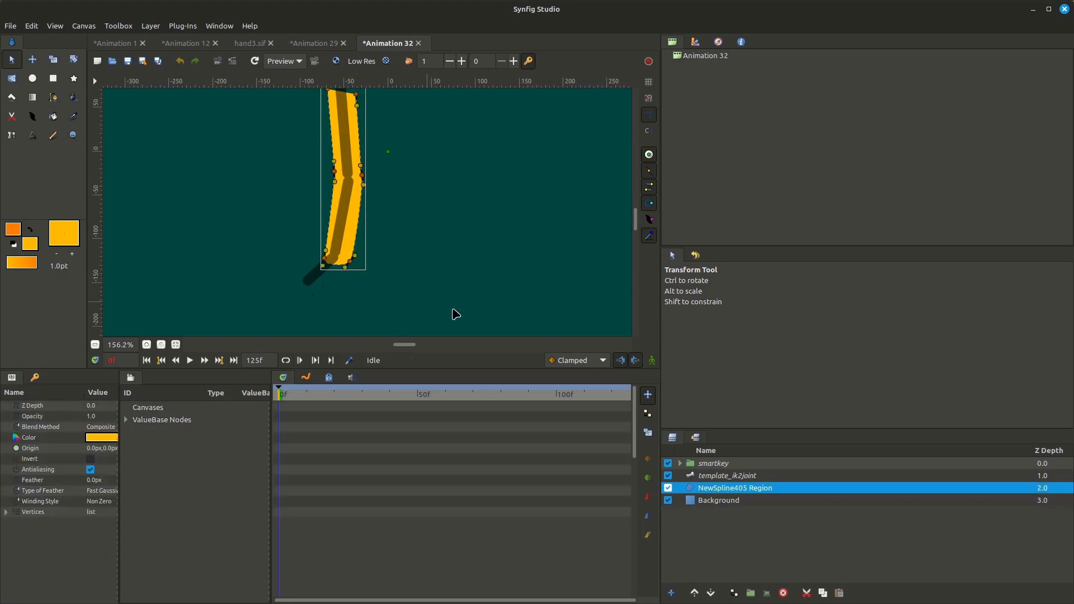
click(703, 476)
click(680, 463)
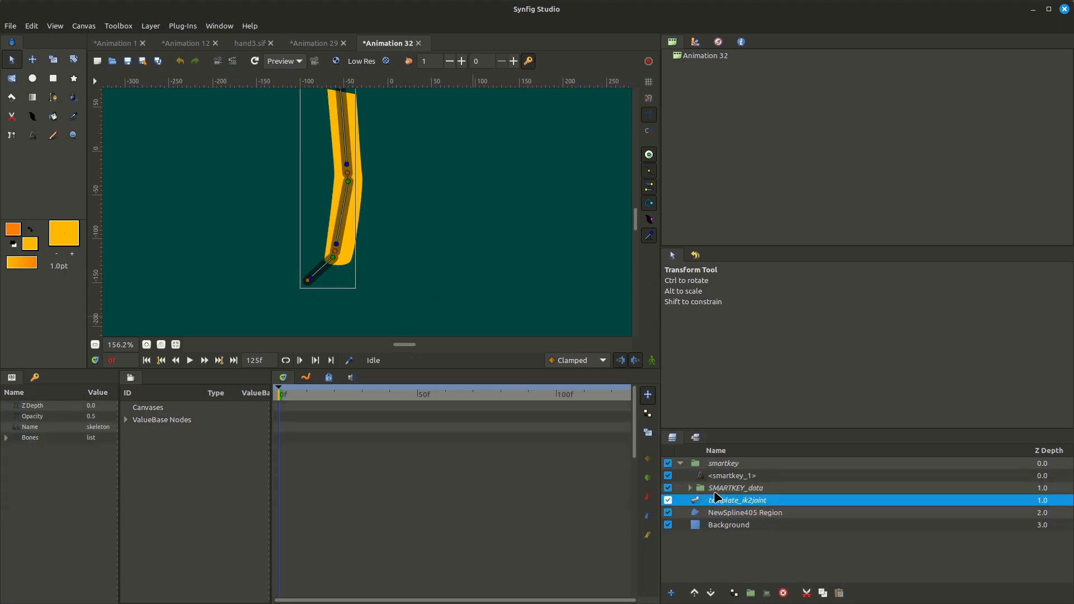
click(690, 488)
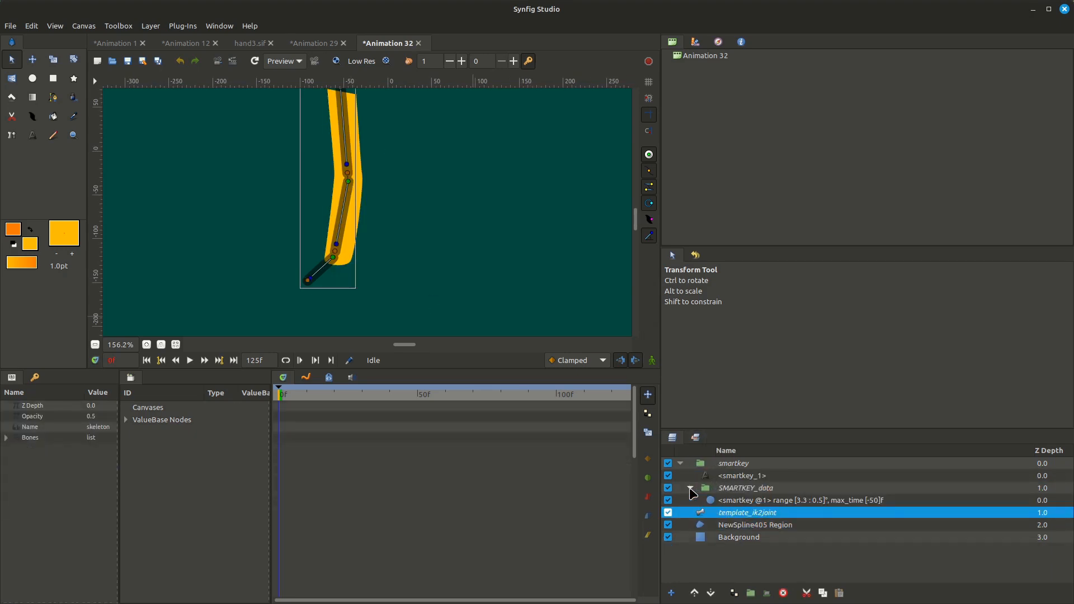
click(690, 489)
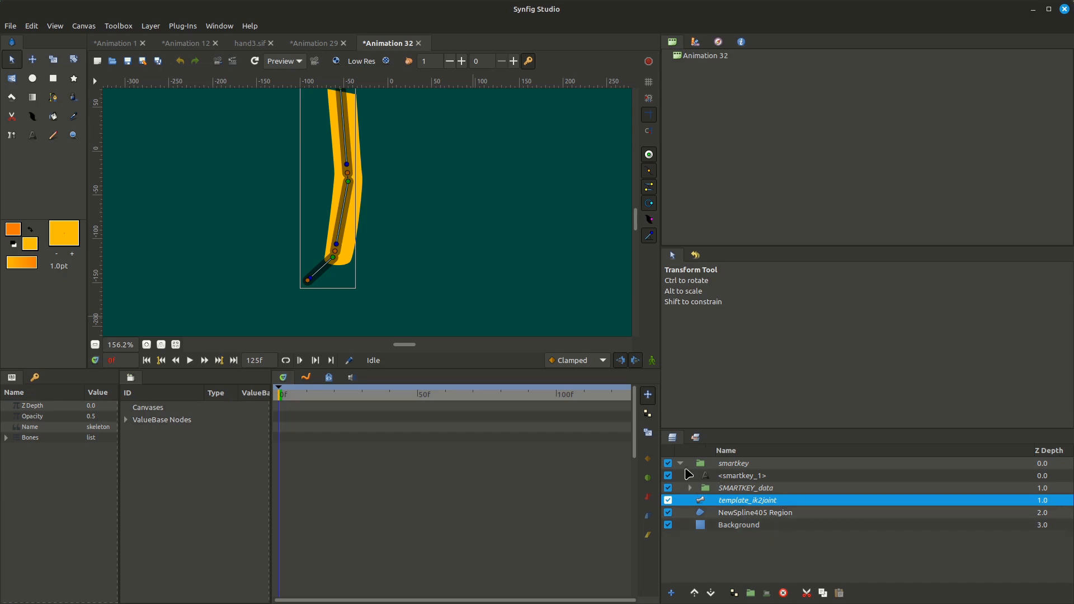
click(724, 512)
click(724, 500)
click(680, 463)
Test the leg rig at frame 0f by raising the template_ik2joint foot controller, undoing the first pose and bending the knee again
click(719, 487)
click(721, 479)
drag(358, 253, 338, 175)
click(648, 171)
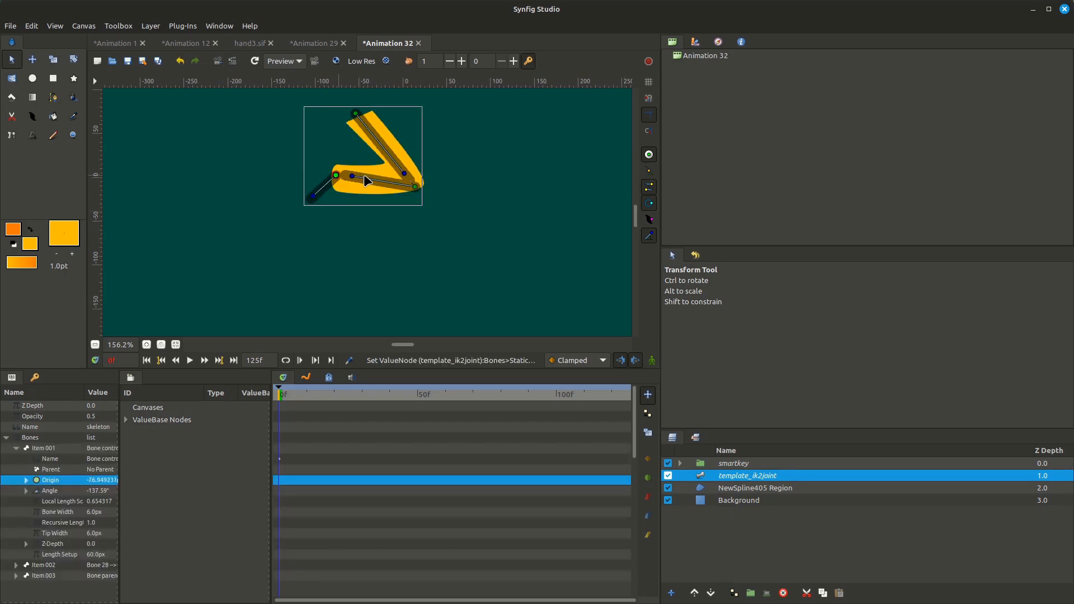
key(ctrl+z)
key(ctrl+z)
drag(354, 287, 343, 221)
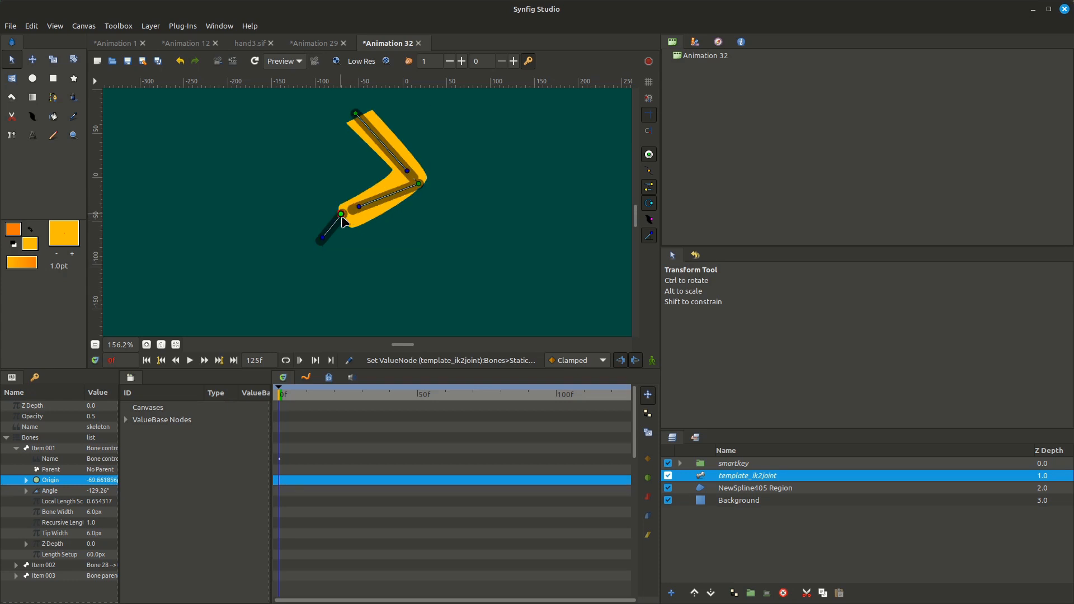
drag(341, 218, 345, 231)
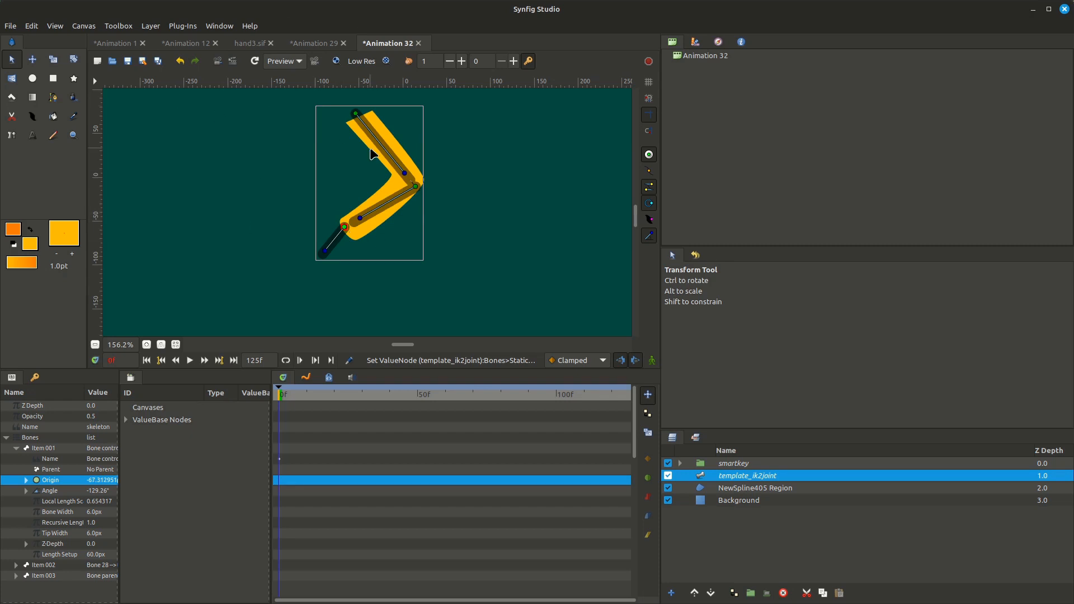
In a new animation document, add a Skeleton layer and stretch its bone to about 2.02 length scale at about -8.6°
click(97, 63)
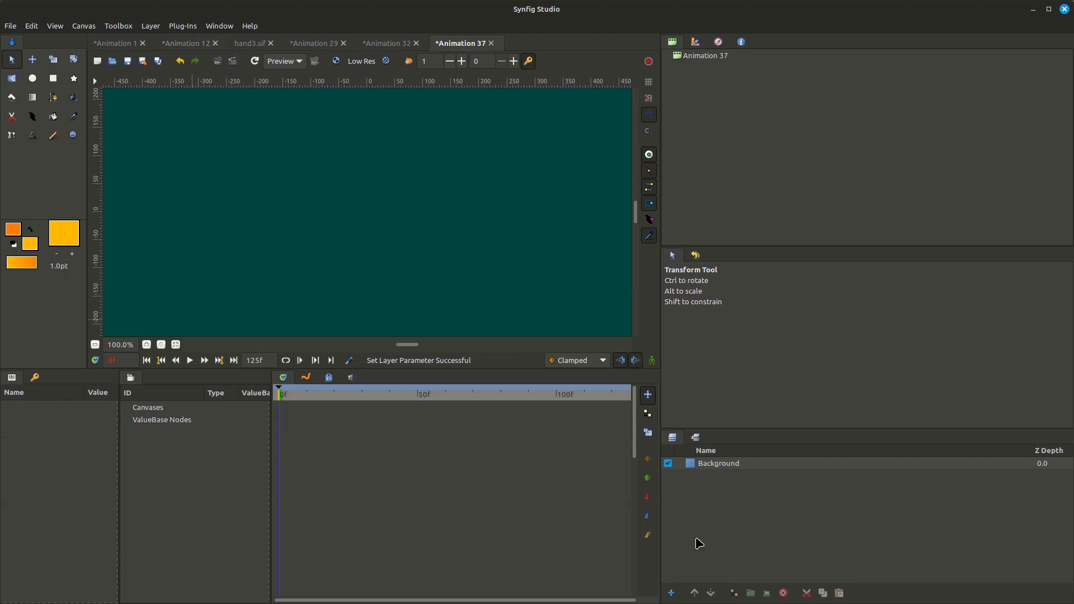
click(672, 593)
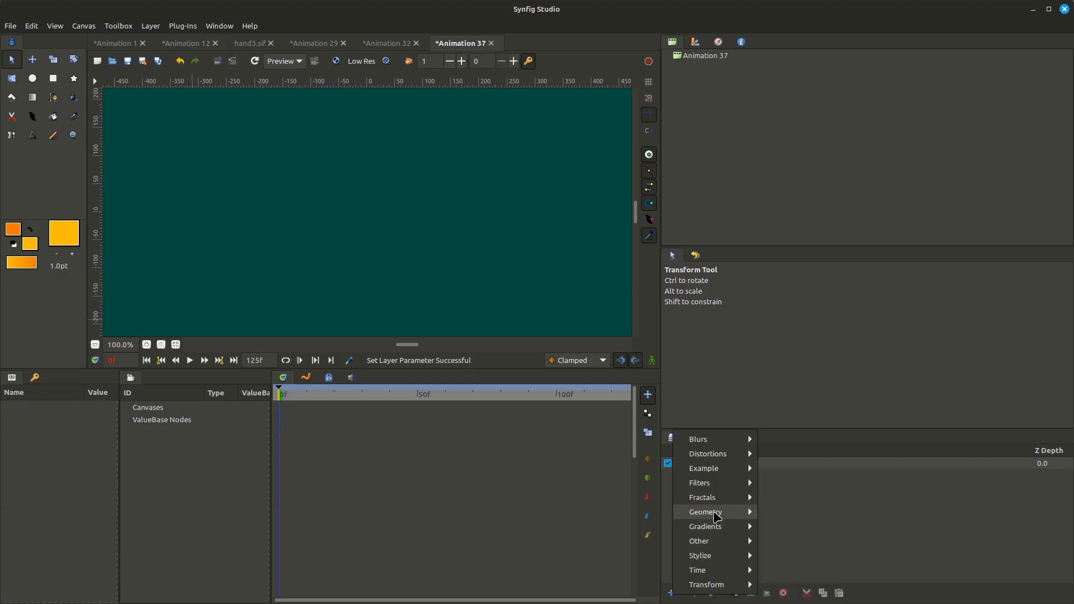
mouse_move(741, 539)
click(772, 526)
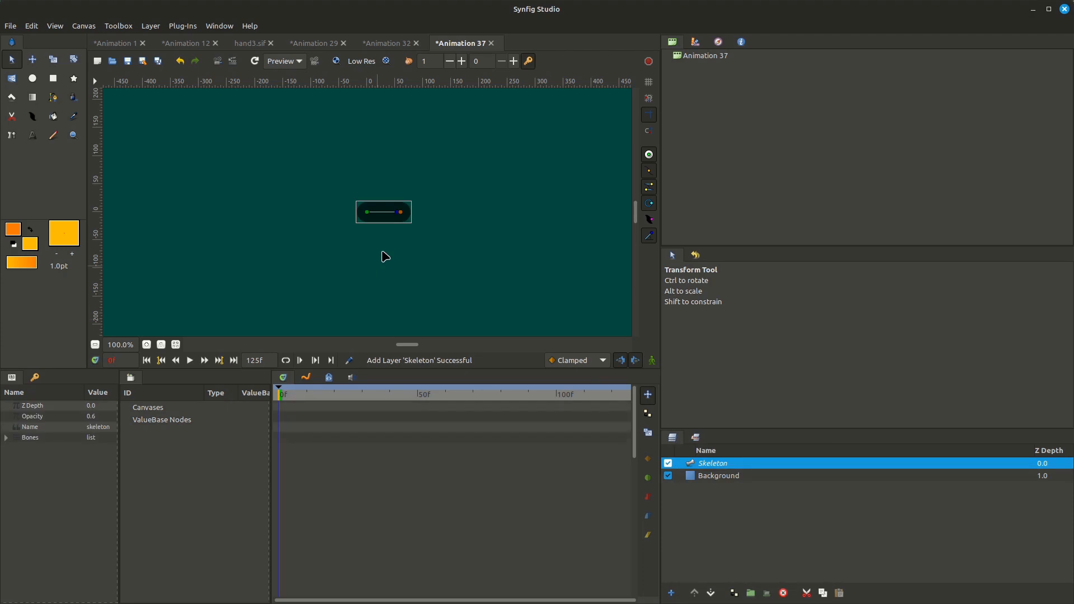
drag(406, 215, 430, 218)
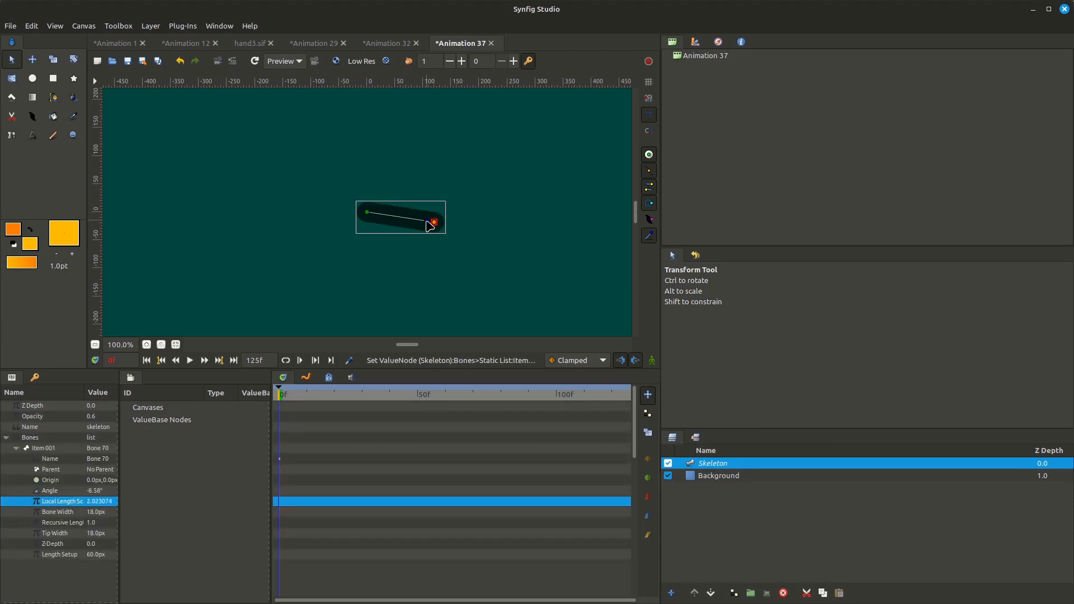
Look through the conversion types offered for the skeleton bone's Angle parameter, including IK angle
click(50, 491)
right_click(56, 491)
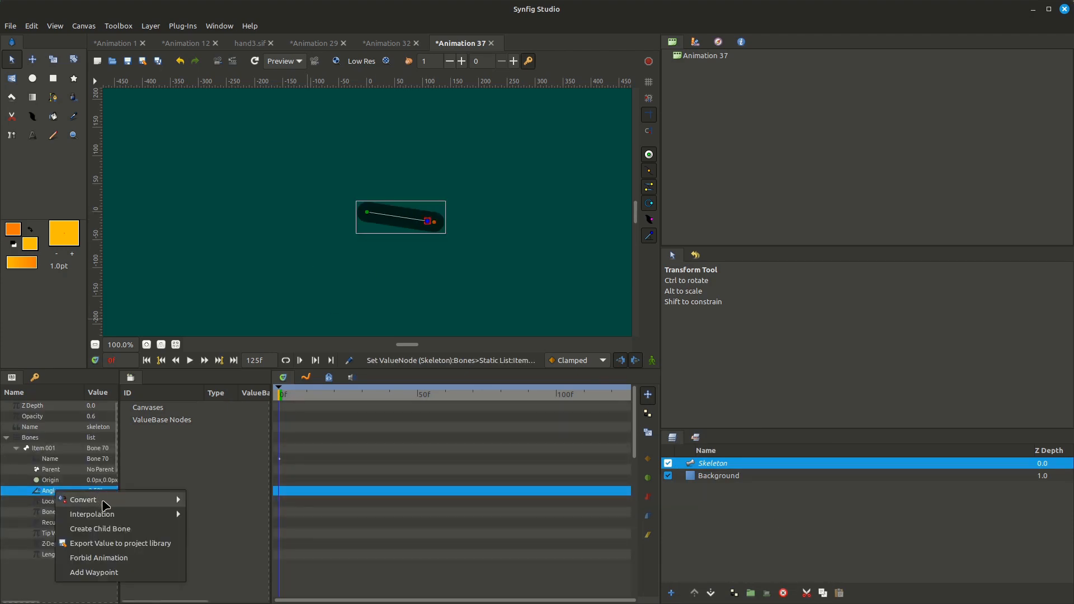
mouse_move(102, 501)
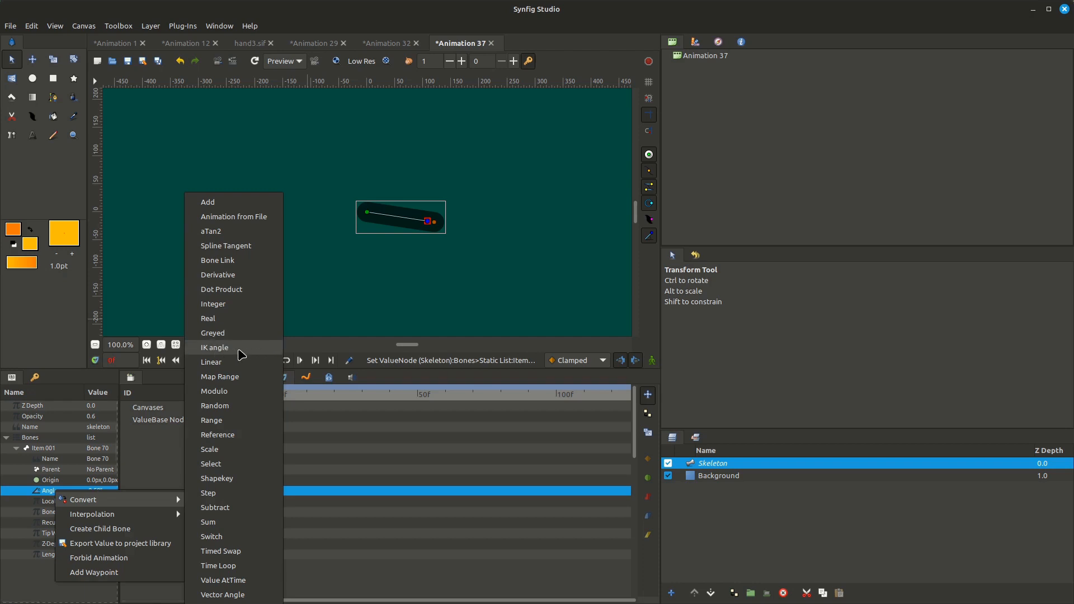
click(312, 307)
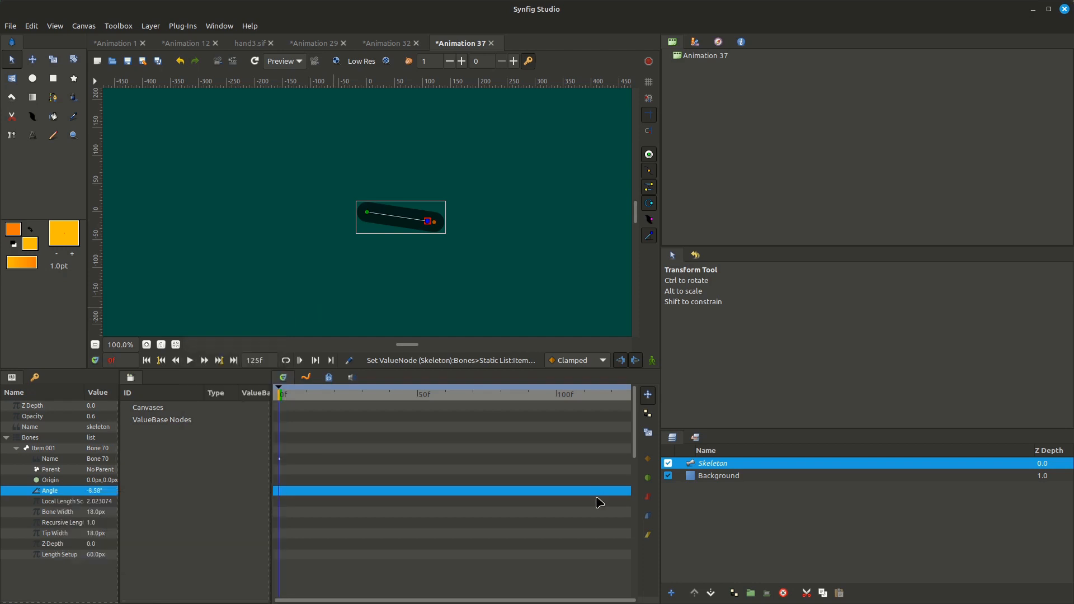
click(671, 592)
mouse_move(741, 541)
click(779, 522)
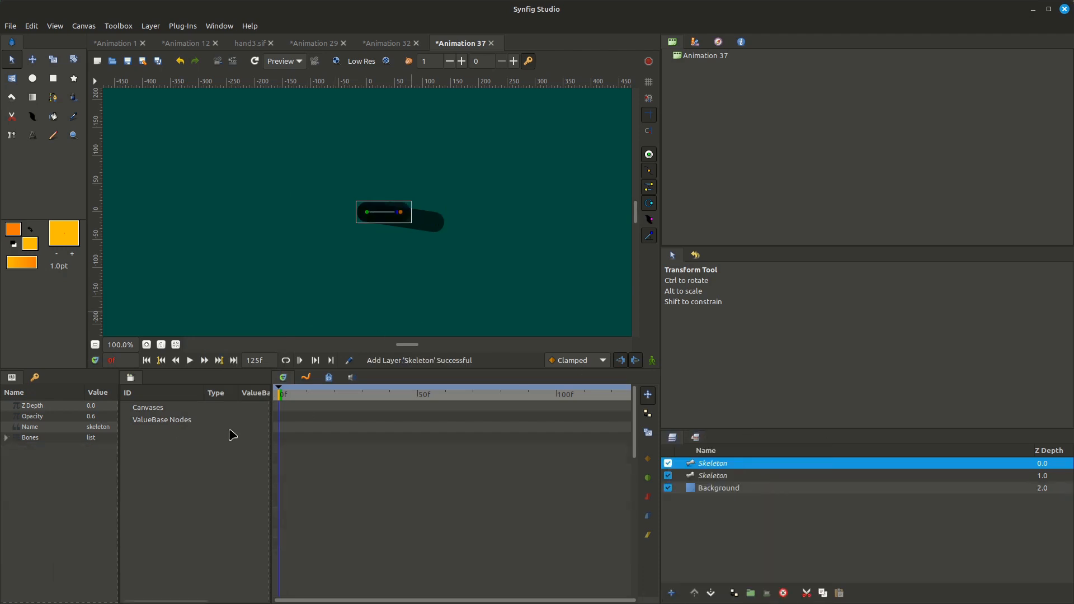
click(783, 592)
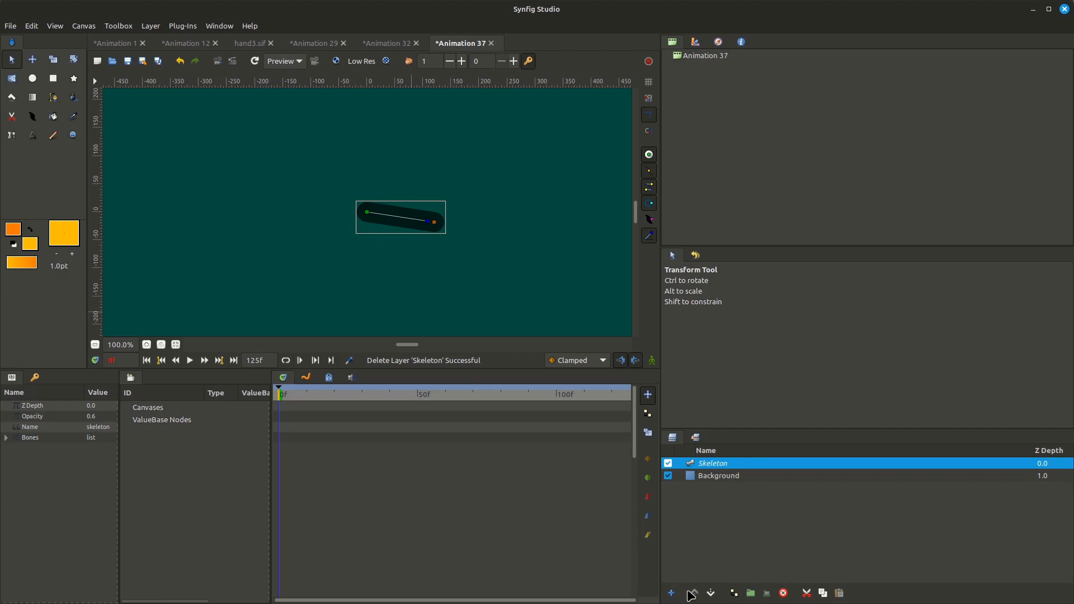
Add a Text layer reading "IK angle converter is ready you can use template ik converter" and move it above the skeleton bone
click(671, 593)
mouse_move(741, 541)
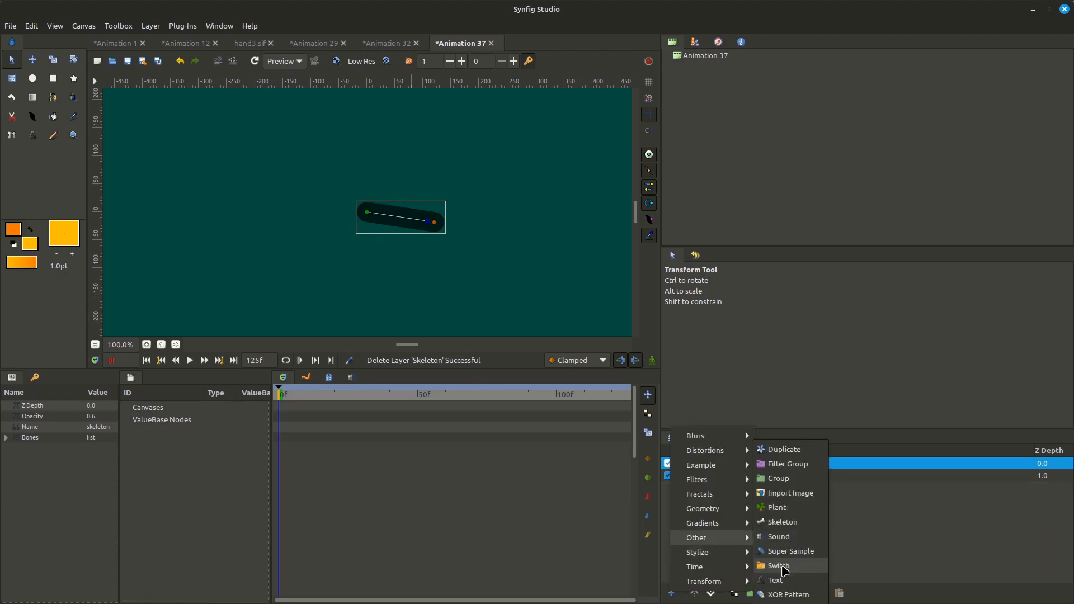
click(777, 577)
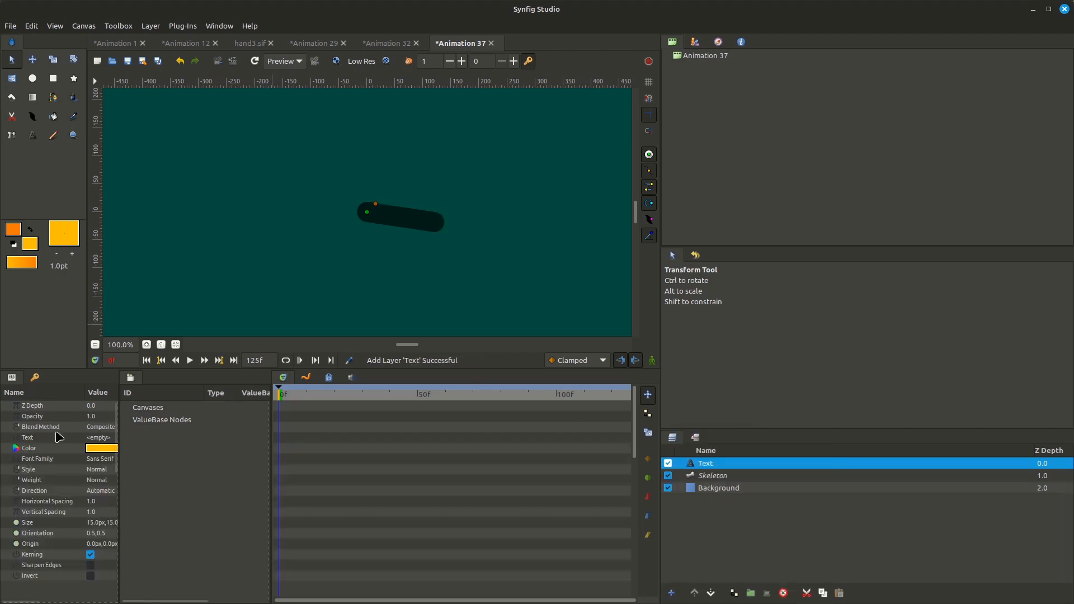
click(51, 440)
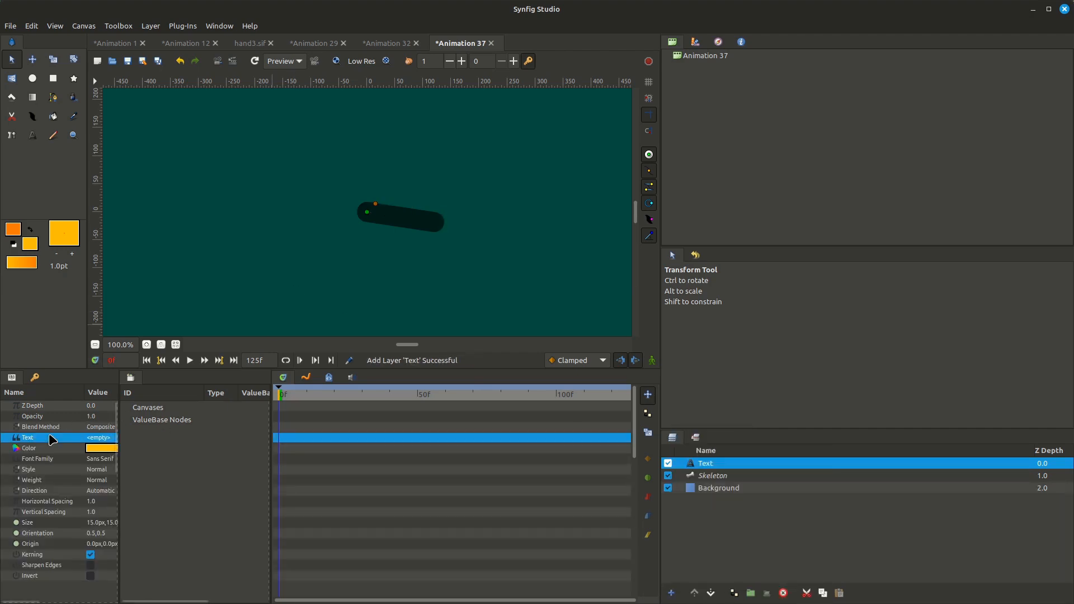
click(99, 437)
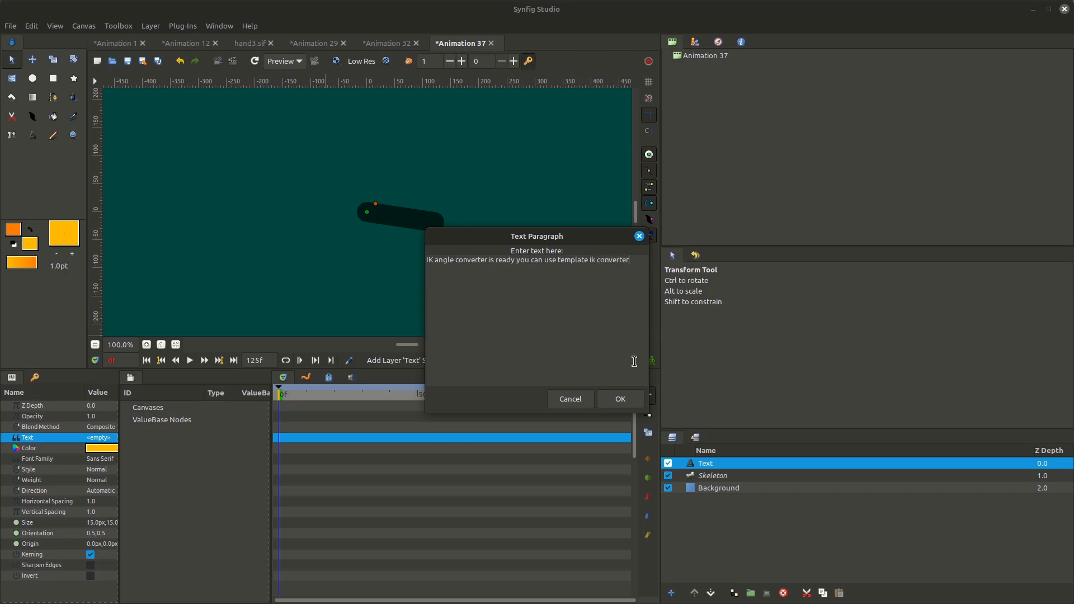
click(620, 398)
scroll(373, 241, down, 3)
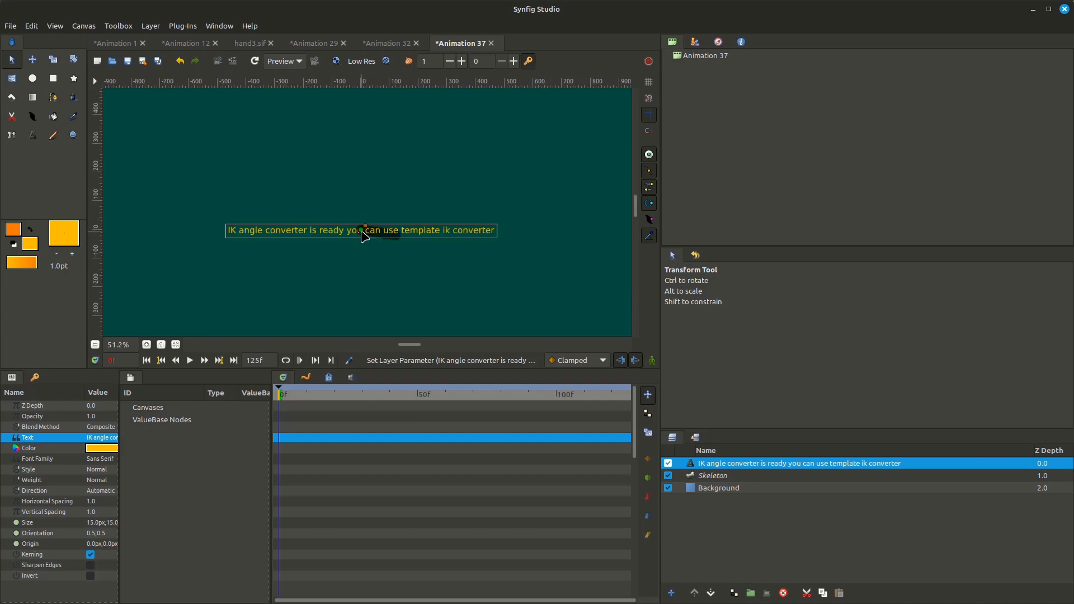
drag(363, 231, 318, 168)
Delete the Skeleton layer, keeping the text layer selected
click(789, 476)
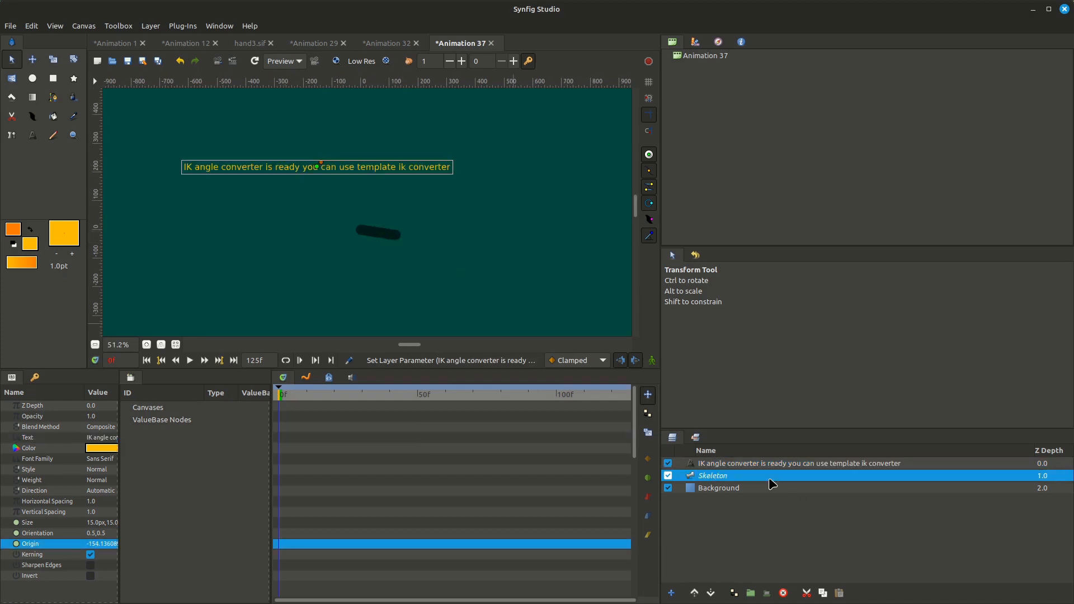
click(783, 593)
click(718, 468)
scroll(267, 173, up, 4)
scroll(322, 194, right, 5)
Run Smartkey 2.1+ to create an inverse kinematic smartkey of type IK 3 joint Escavator converter with its template
click(182, 26)
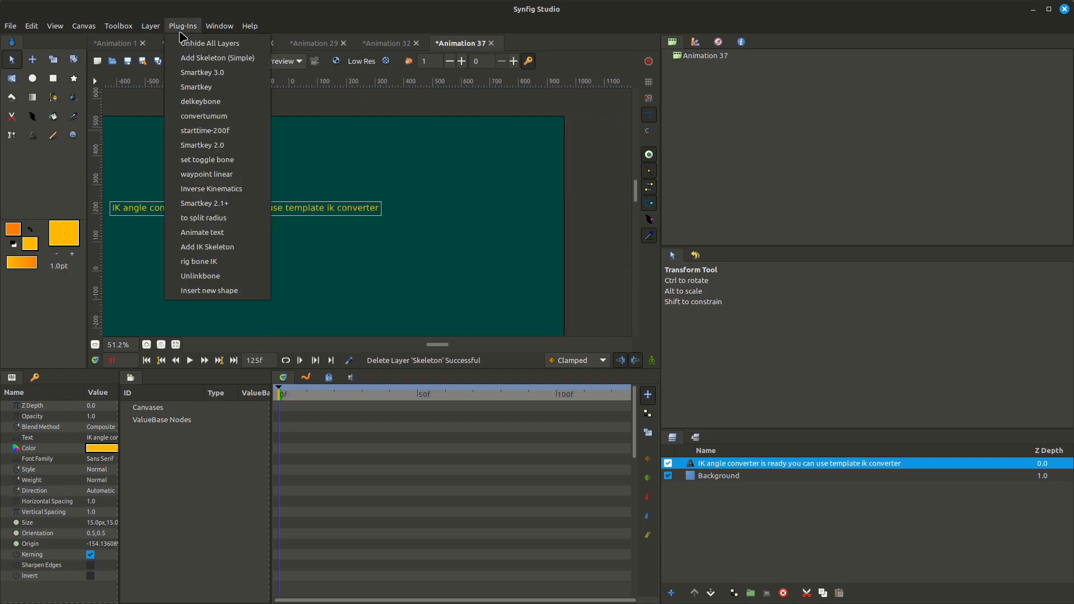
click(236, 208)
click(683, 348)
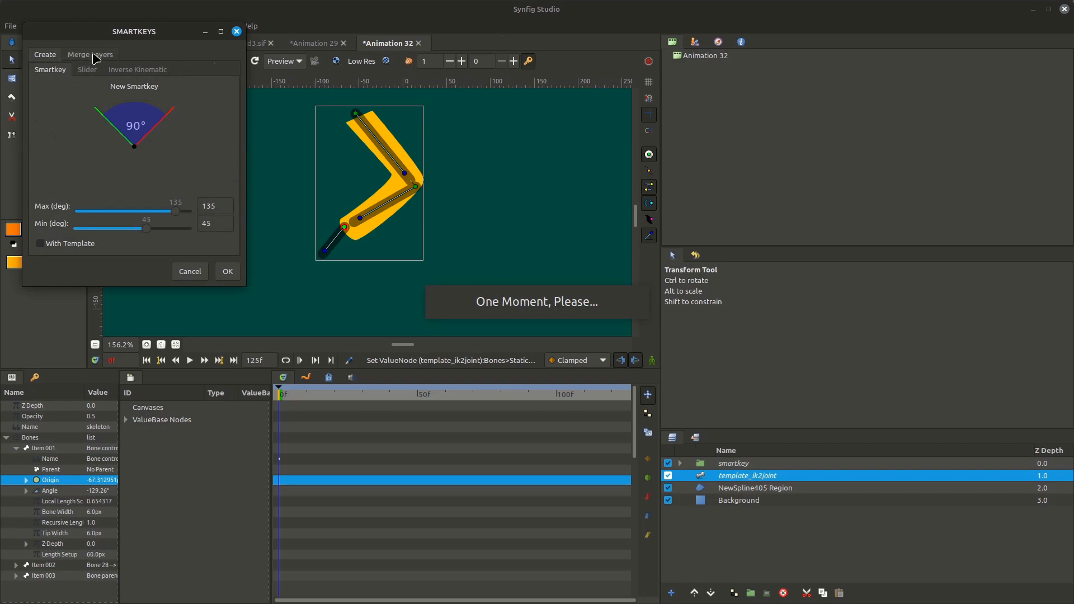
click(130, 71)
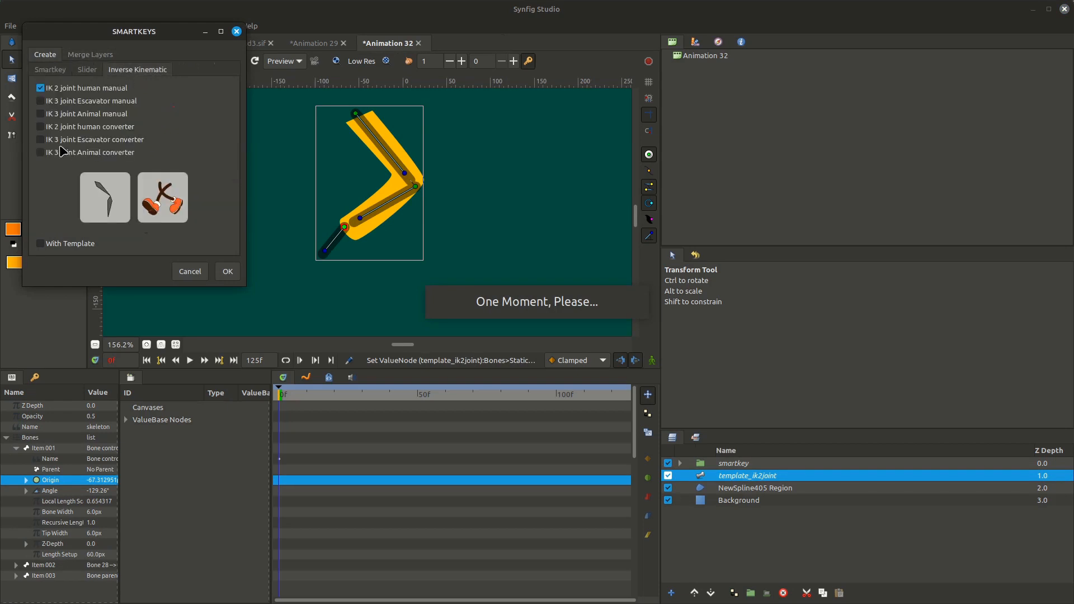
click(65, 140)
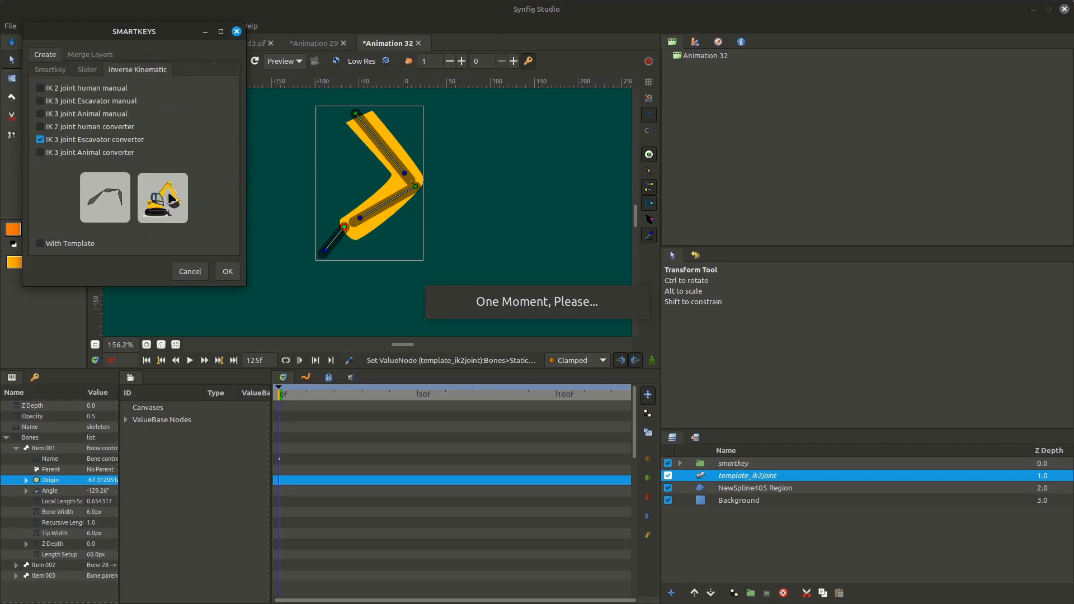
click(56, 246)
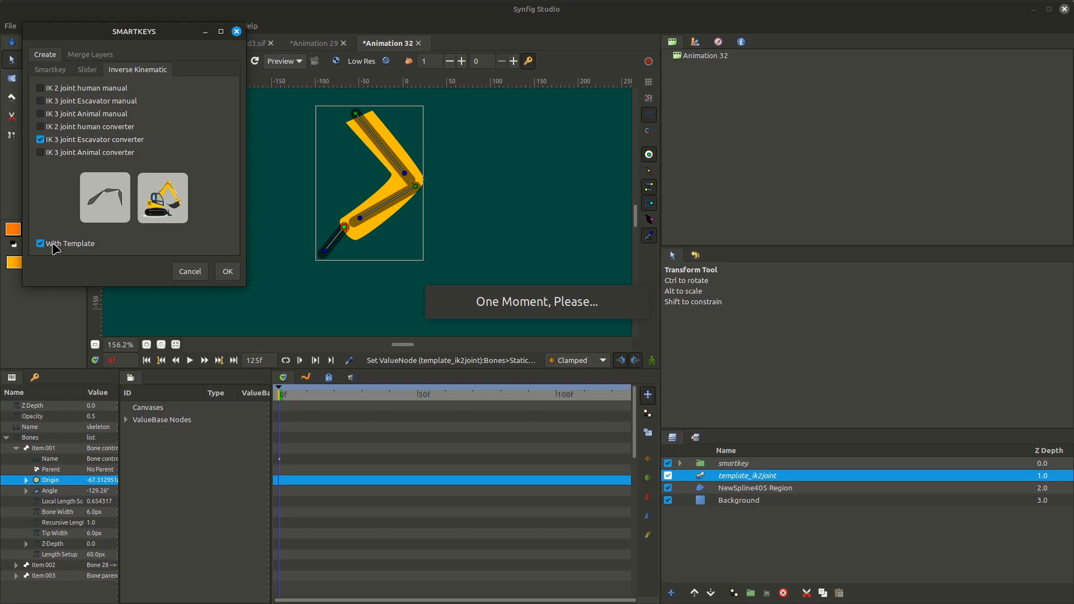
click(227, 271)
Hide the text layer and inspect the Skeleton_ikspider template at frame -50f, ending at frame -100f
scroll(403, 239, down, 3)
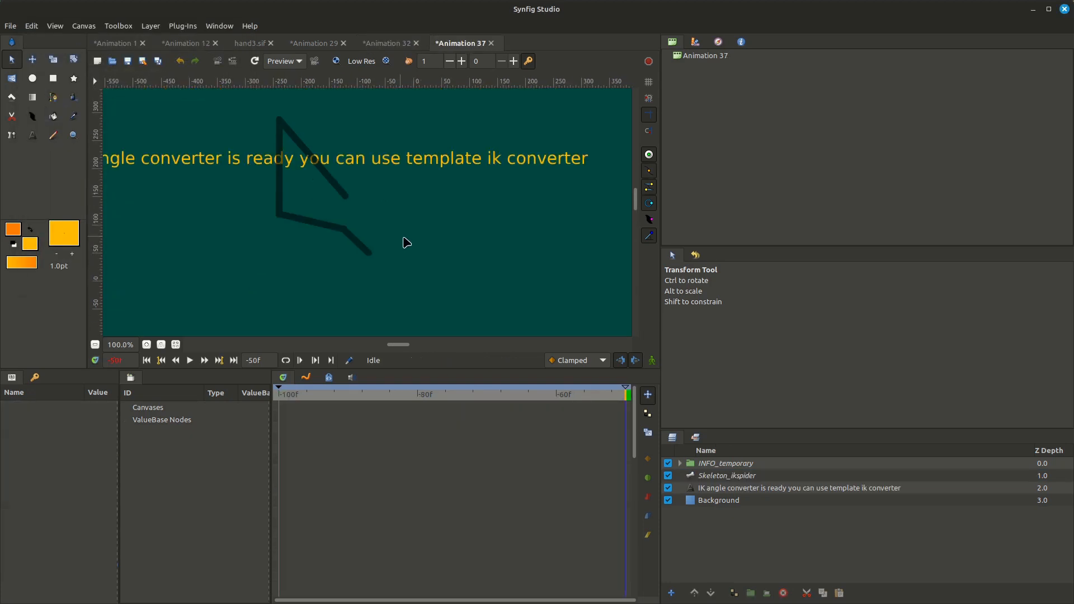
click(669, 487)
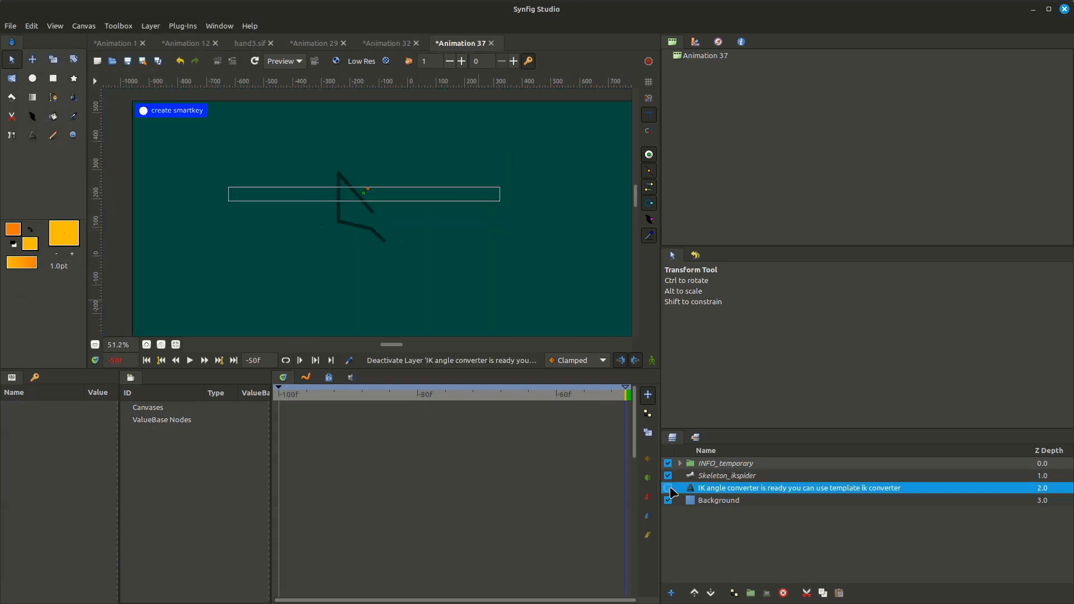
click(700, 475)
drag(355, 408, 626, 406)
scroll(380, 247, up, 2)
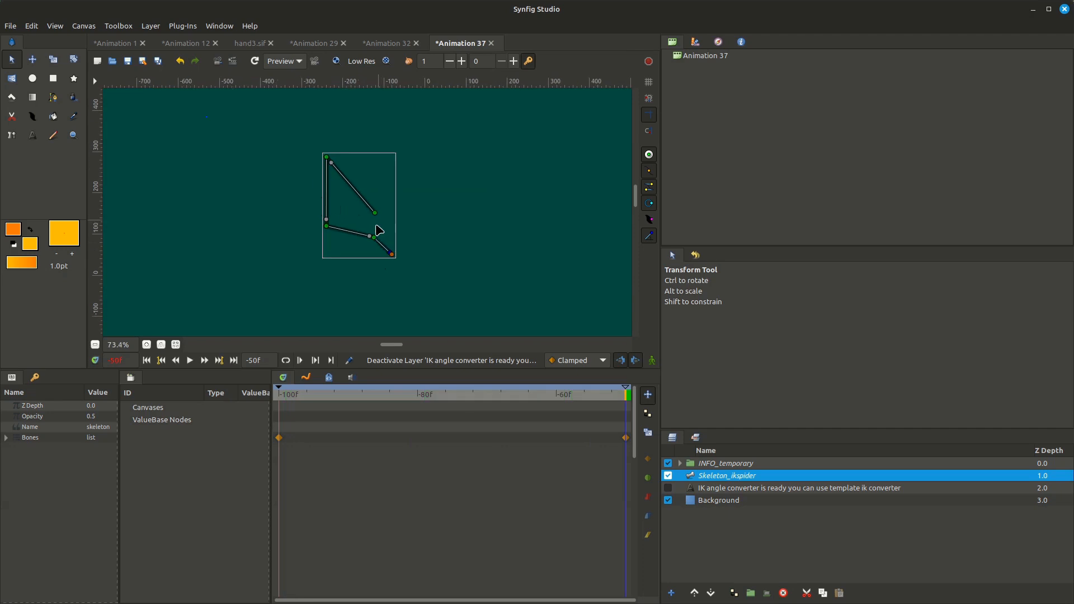
drag(559, 396, 250, 404)
scroll(415, 180, down, 5)
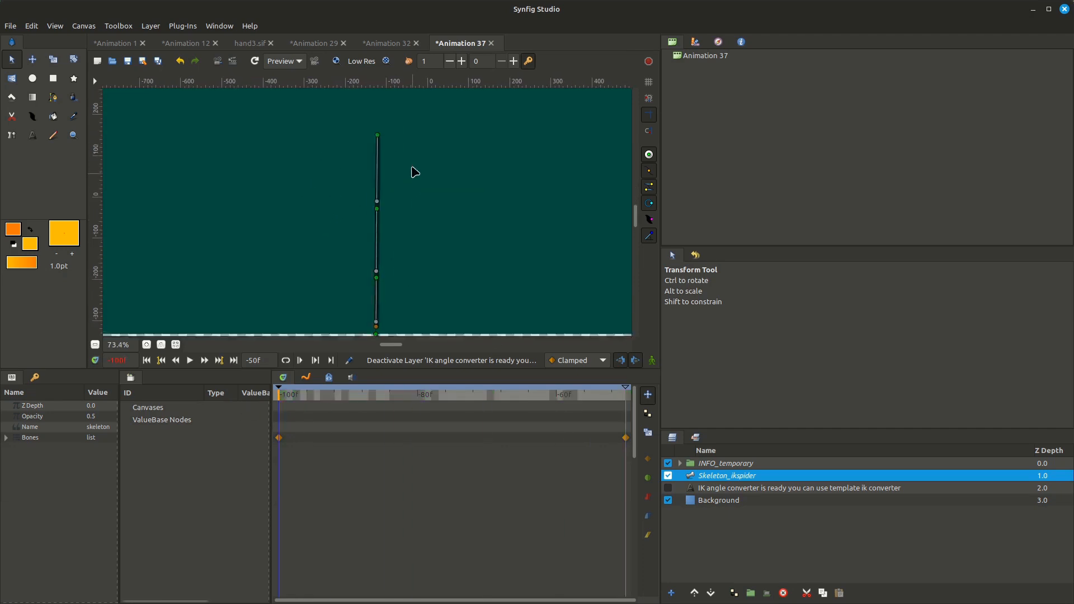
With animate mode on at frame -100f, draw a closed spline region around the straight leg bones and lower it below Skeleton_ikspider
click(652, 360)
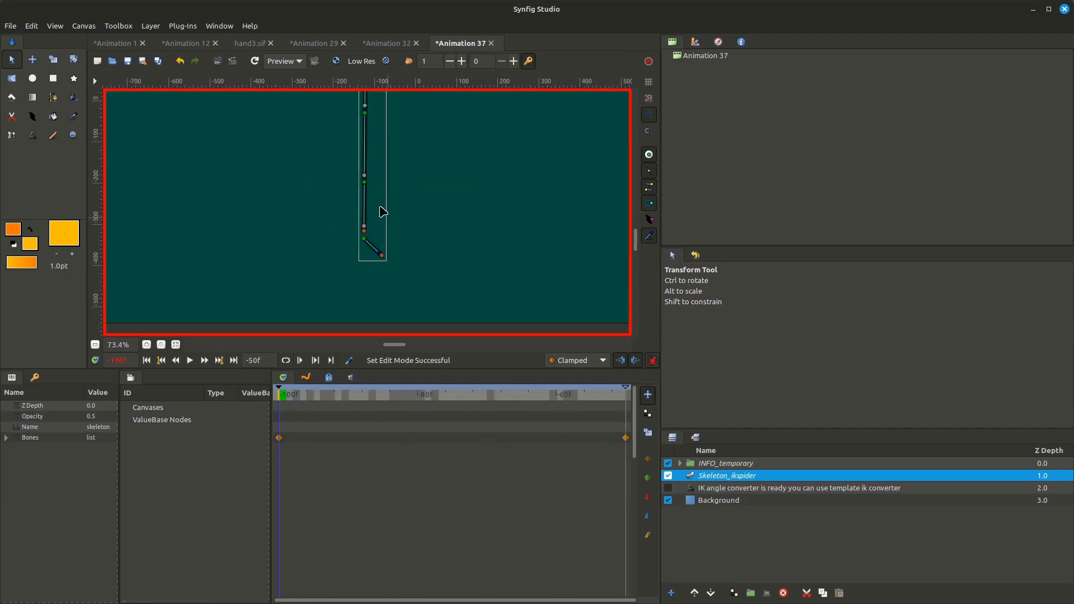
scroll(268, 192, up, 1)
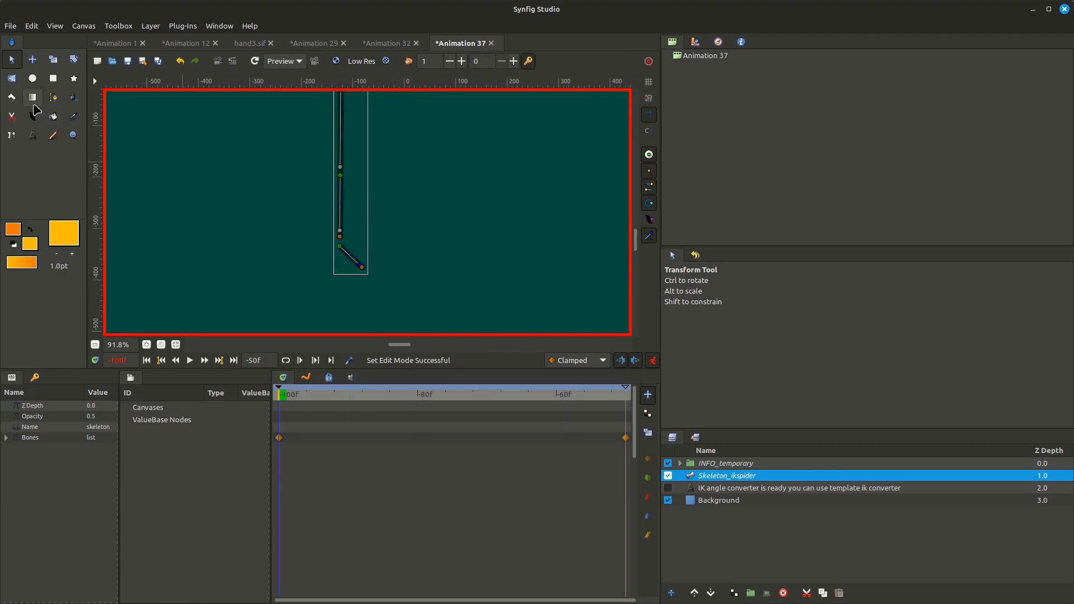
click(53, 97)
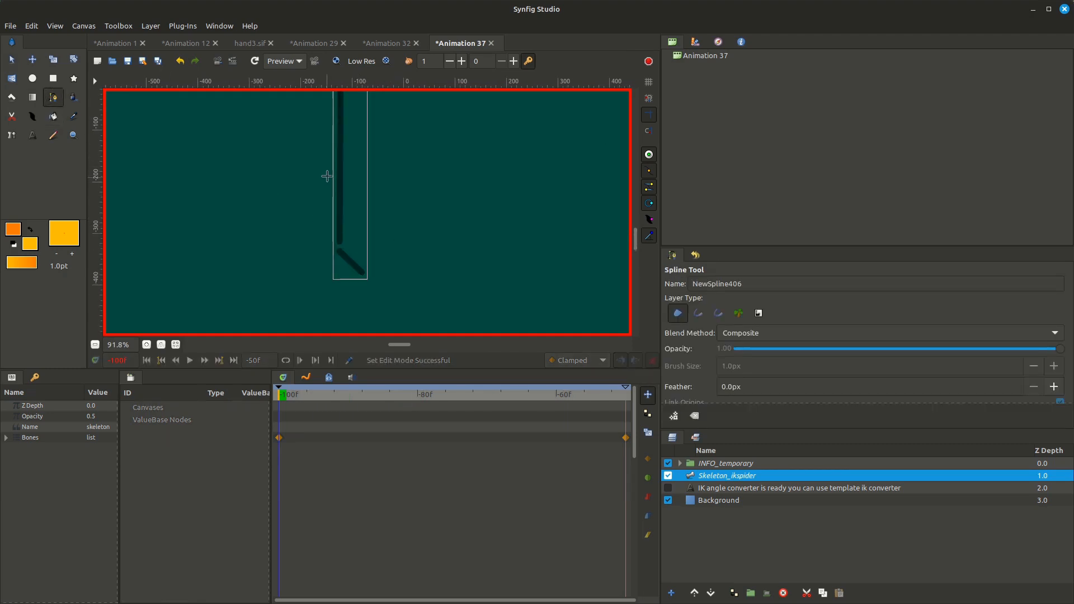
scroll(326, 176, down, 2)
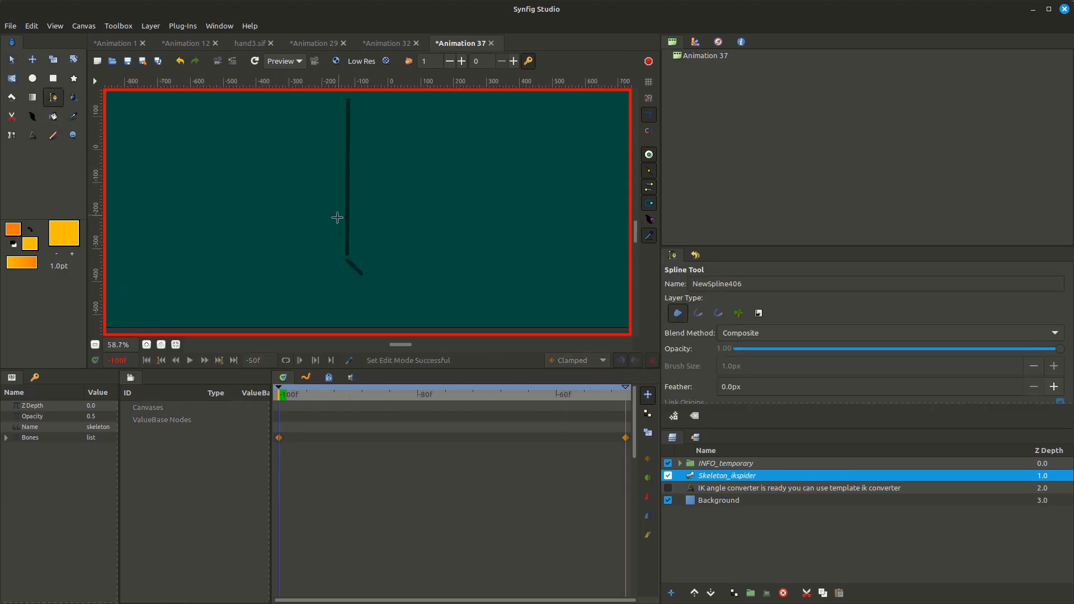
click(339, 101)
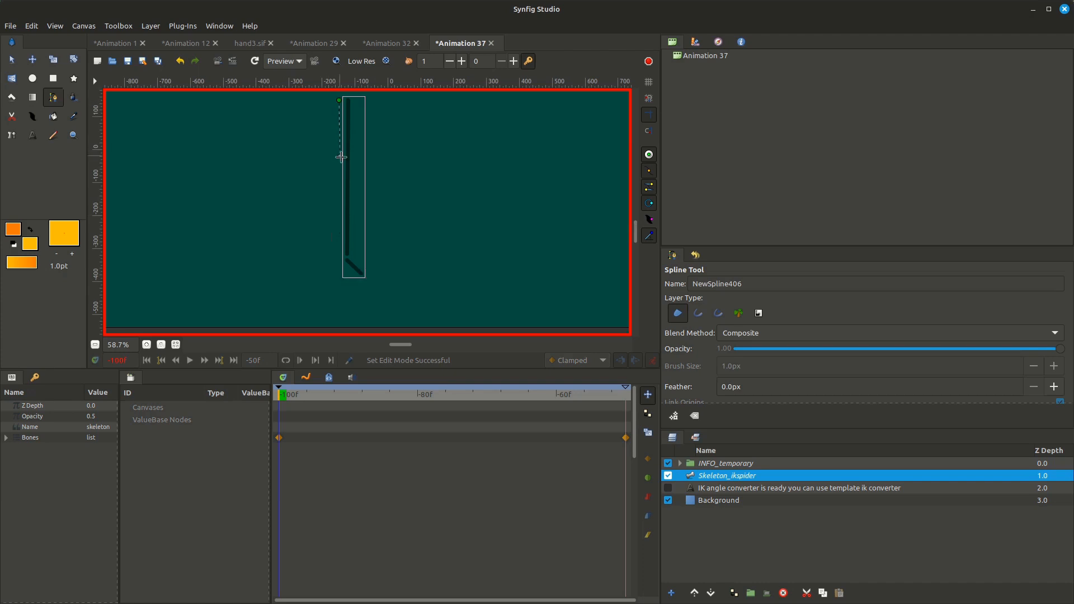
drag(336, 157, 337, 167)
drag(353, 203, 355, 148)
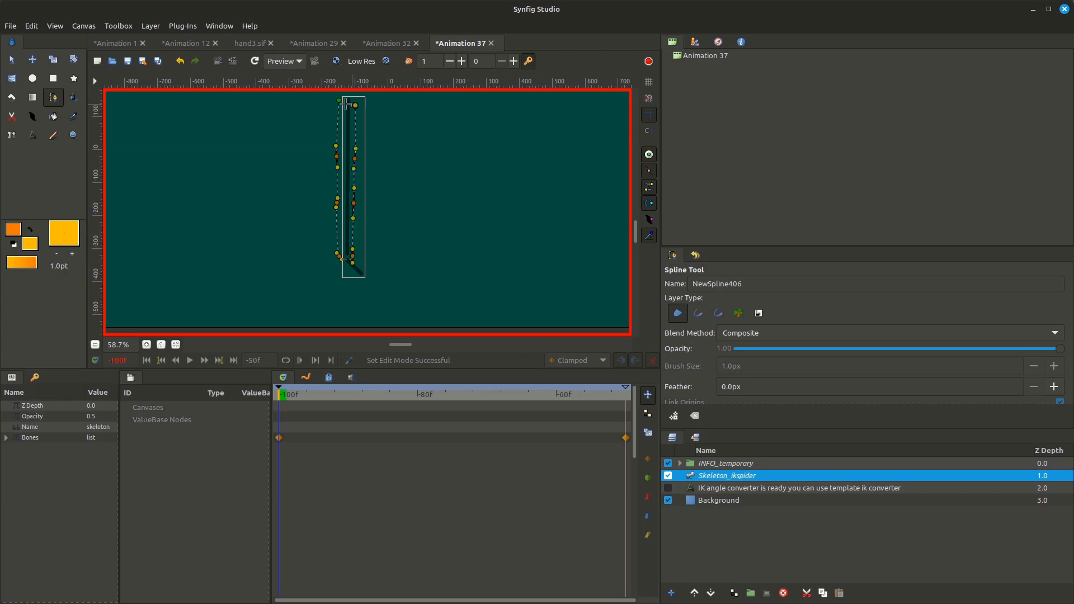
click(339, 100)
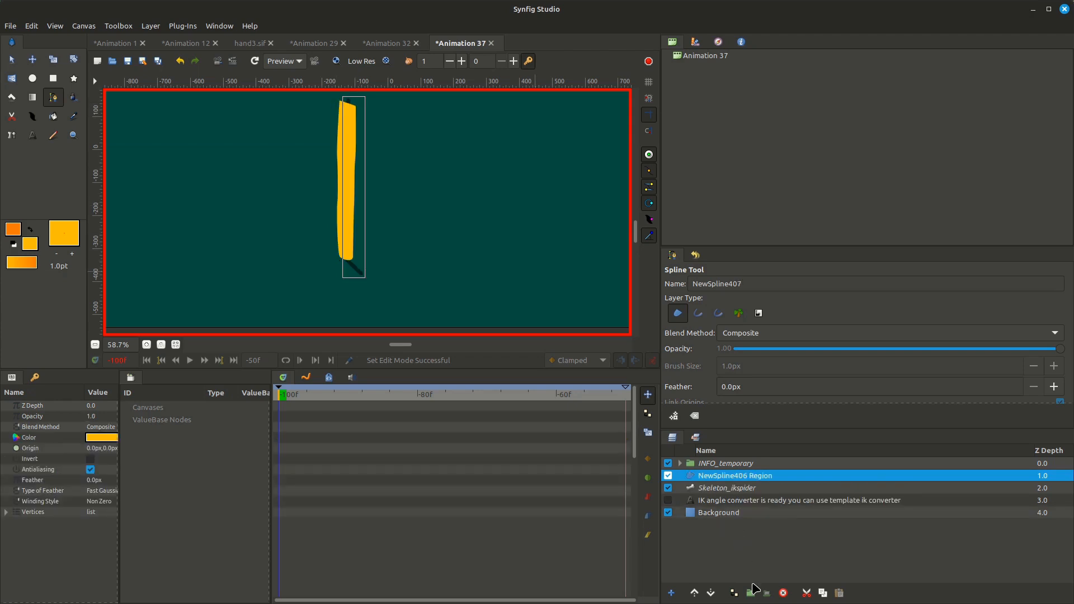
click(710, 592)
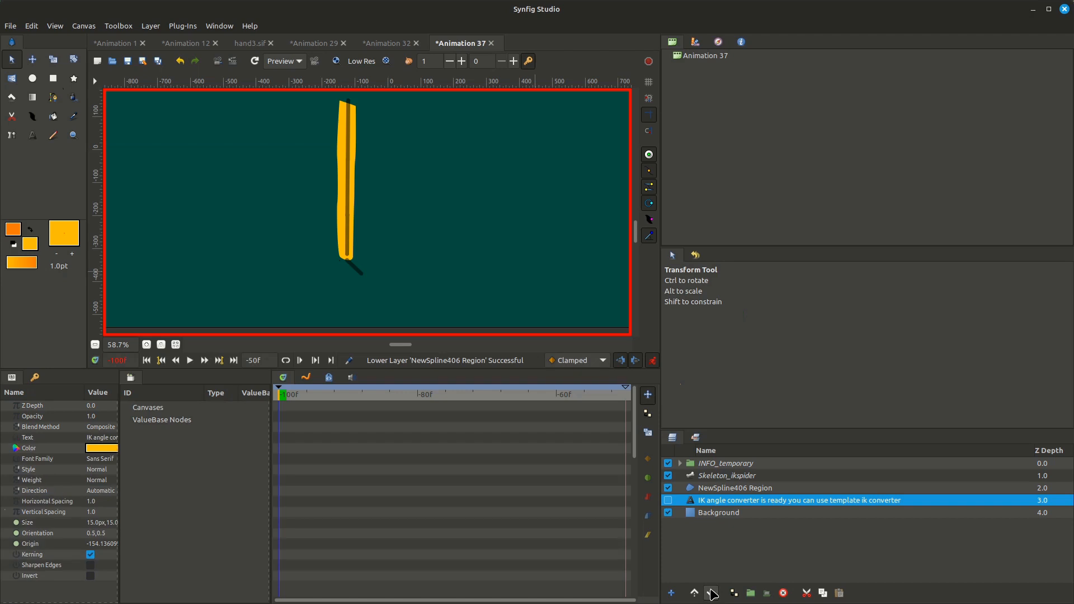
Link the bottom vertices of the NewSpline406 region to the lowest leg bone of Skeleton_ikspider
click(706, 490)
scroll(355, 268, up, 2)
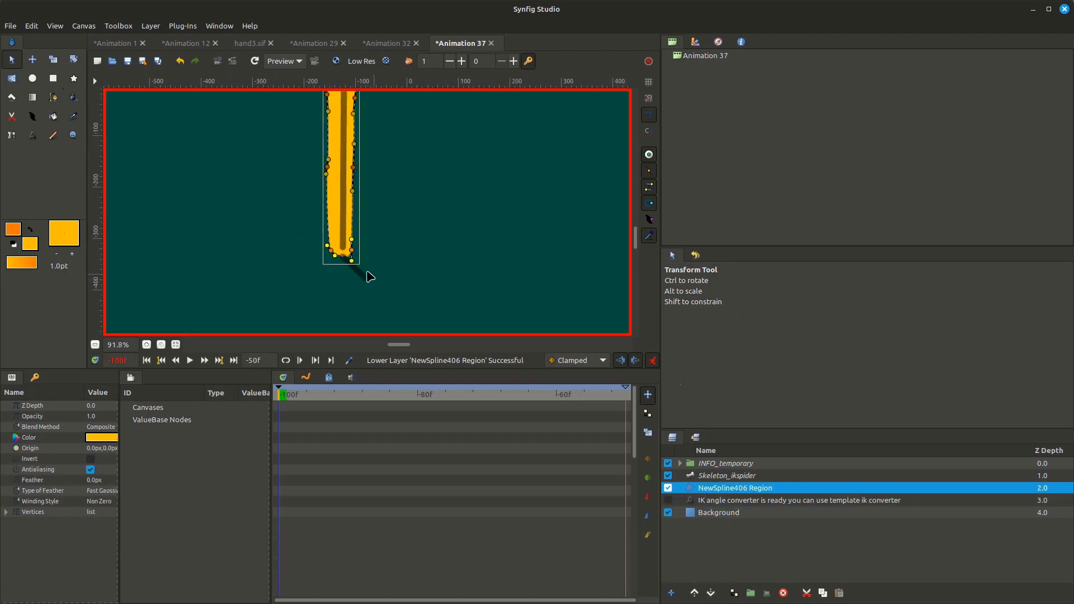
ctrl+click(342, 229)
right_click(342, 240)
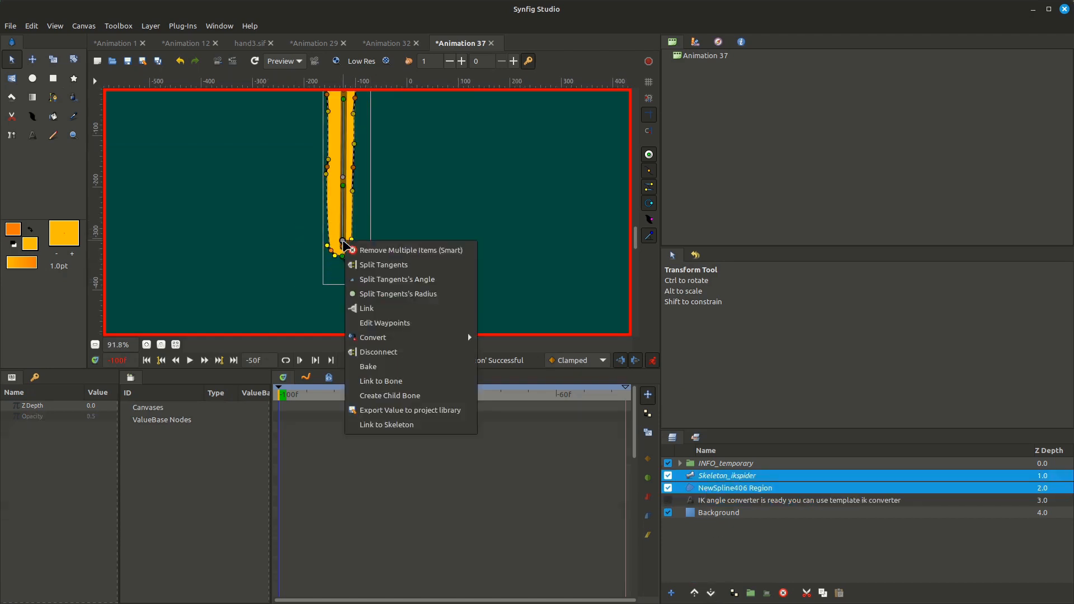
click(380, 381)
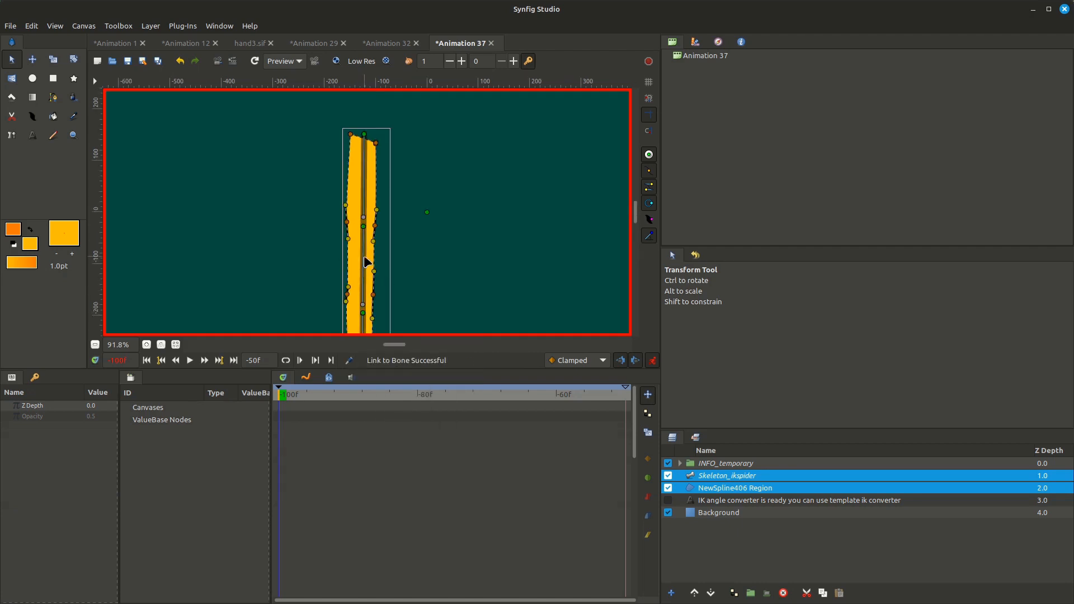
Link the region's vertex pair at the lower joint to the middle leg bone of Skeleton_ikspider
drag(328, 232, 324, 190)
click(324, 193)
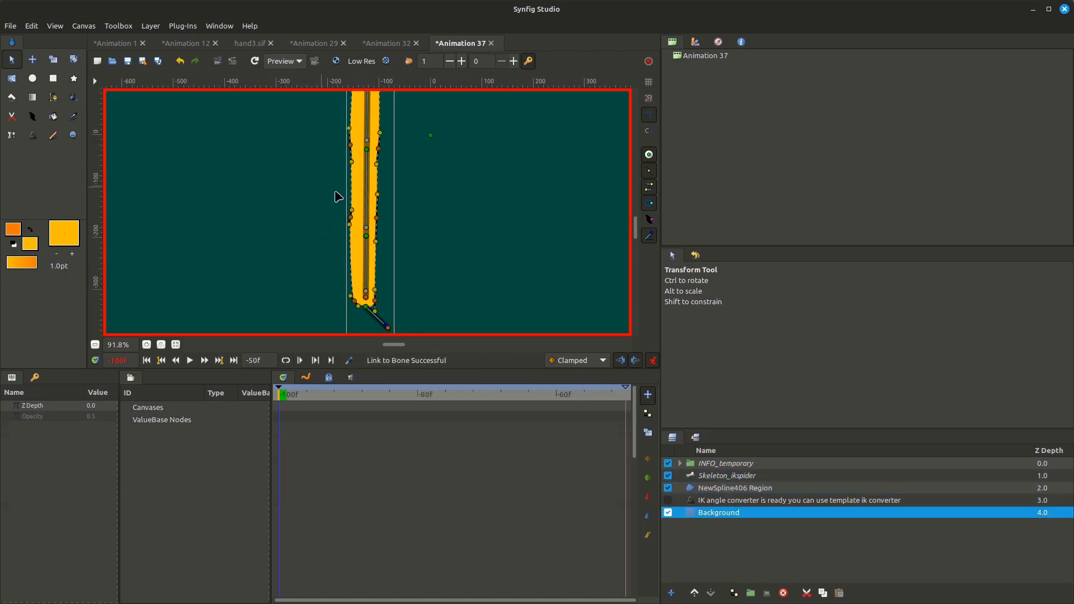
click(349, 212)
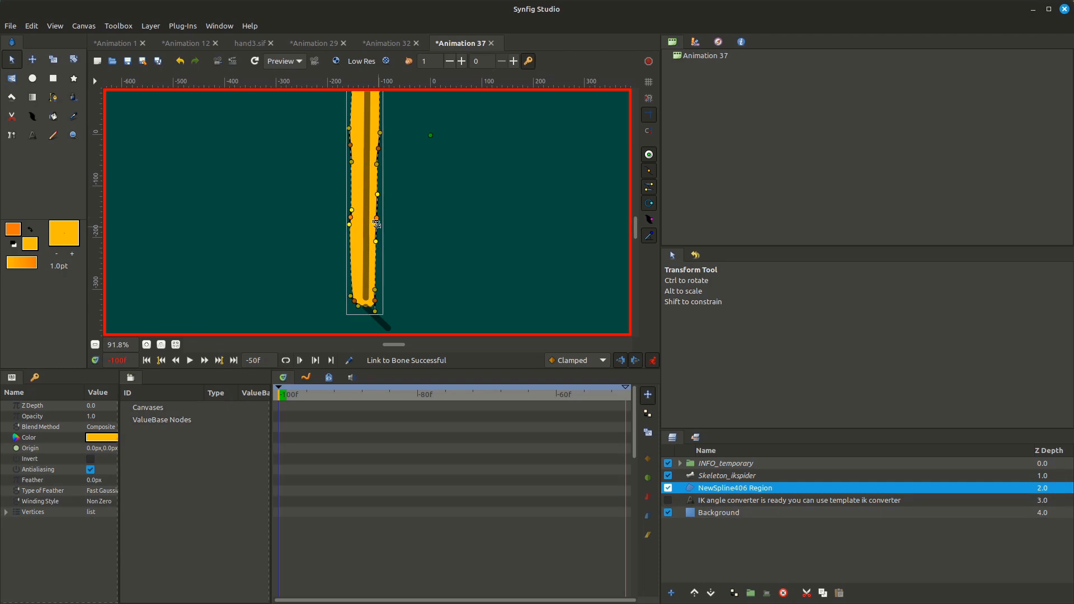
ctrl+click(366, 211)
right_click(366, 226)
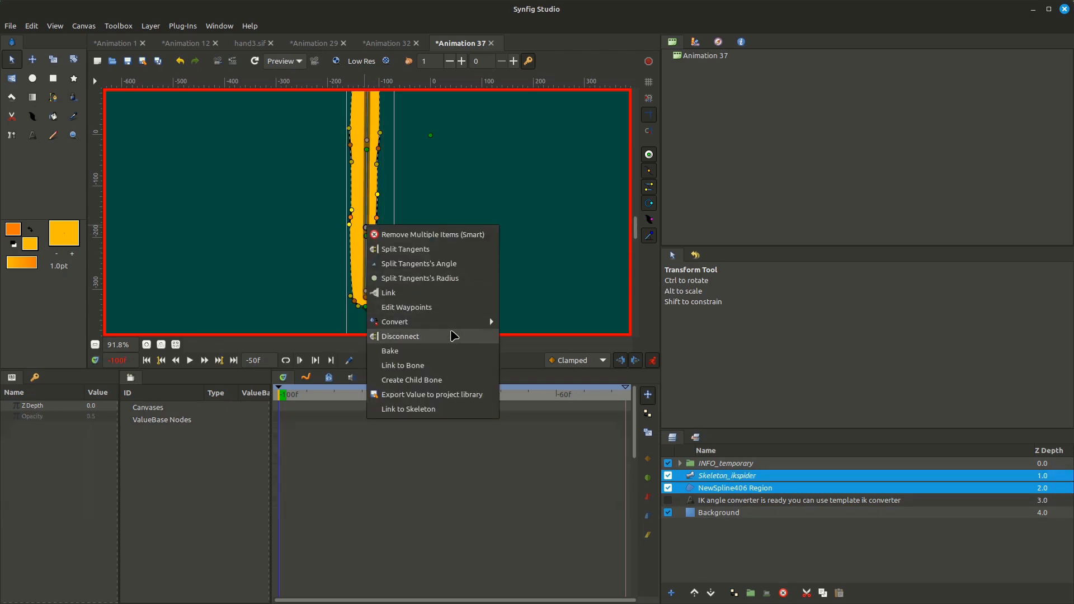
click(451, 366)
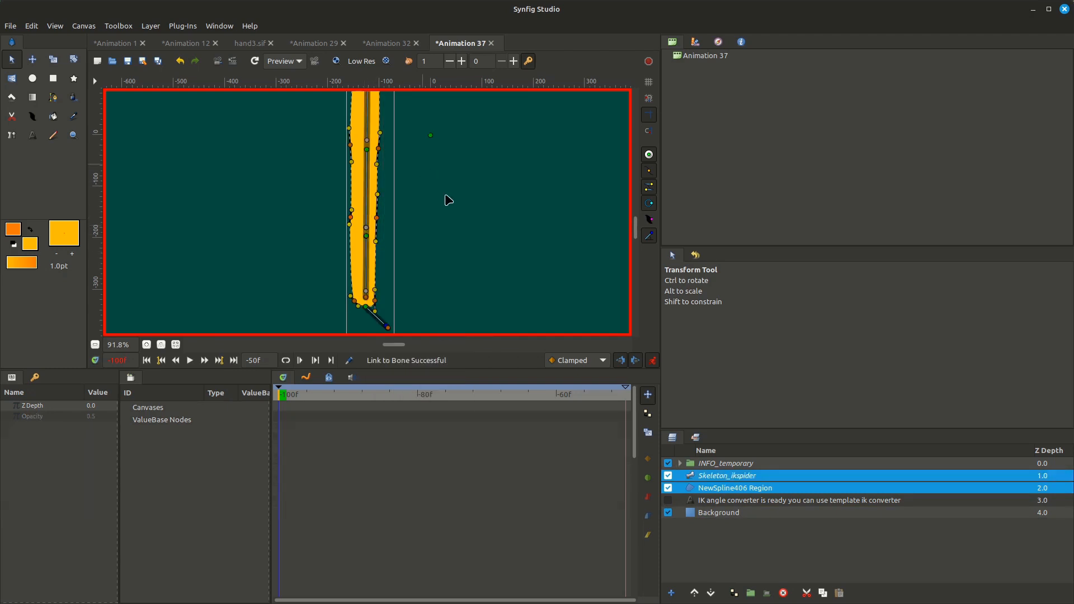
Link the vertex pair of the NewSpline406 region at the upper joint to the upper leg bone of Skeleton_ikspider
click(415, 160)
click(401, 157)
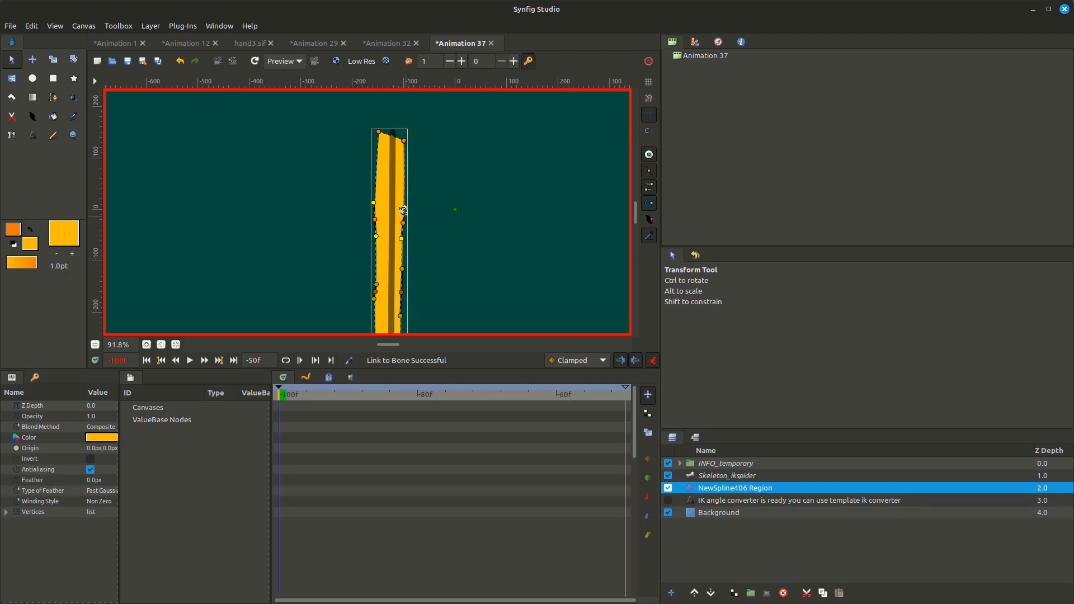
ctrl+click(403, 234)
right_click(392, 217)
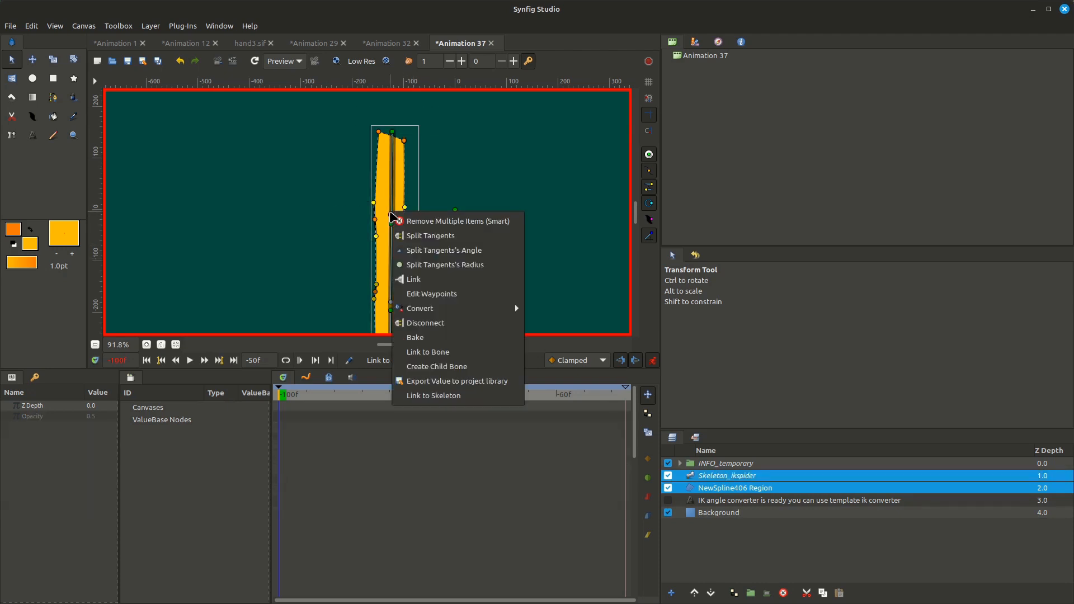
click(439, 342)
At frame -50f, adjust the NewSpline406 region's joint vertices and tangents so the shape wraps evenly around the folded leg bones
scroll(444, 279, down, 3)
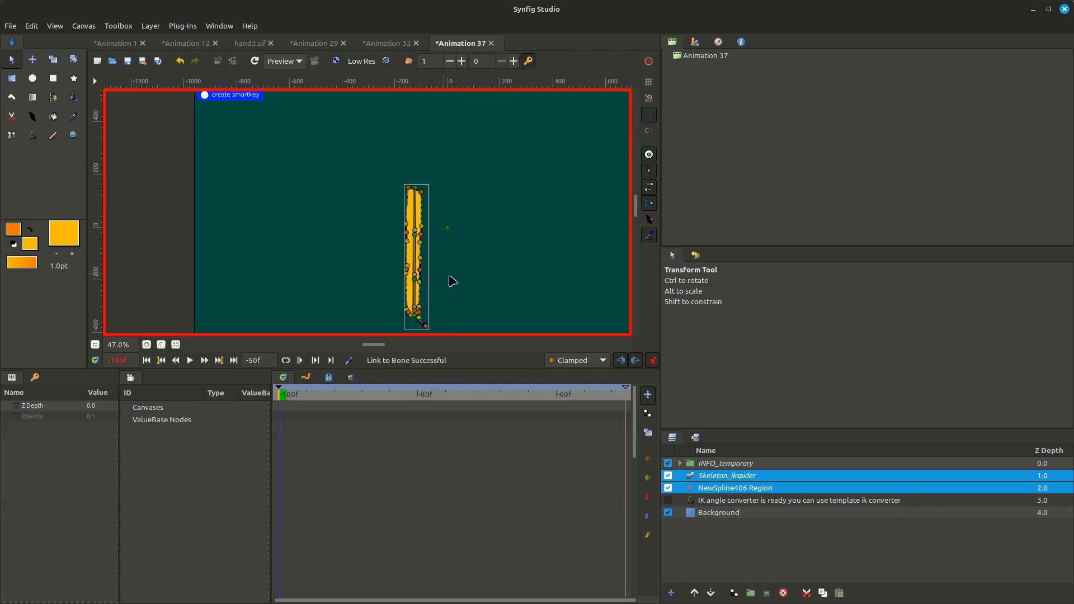
drag(420, 401, 637, 412)
scroll(394, 190, up, 4)
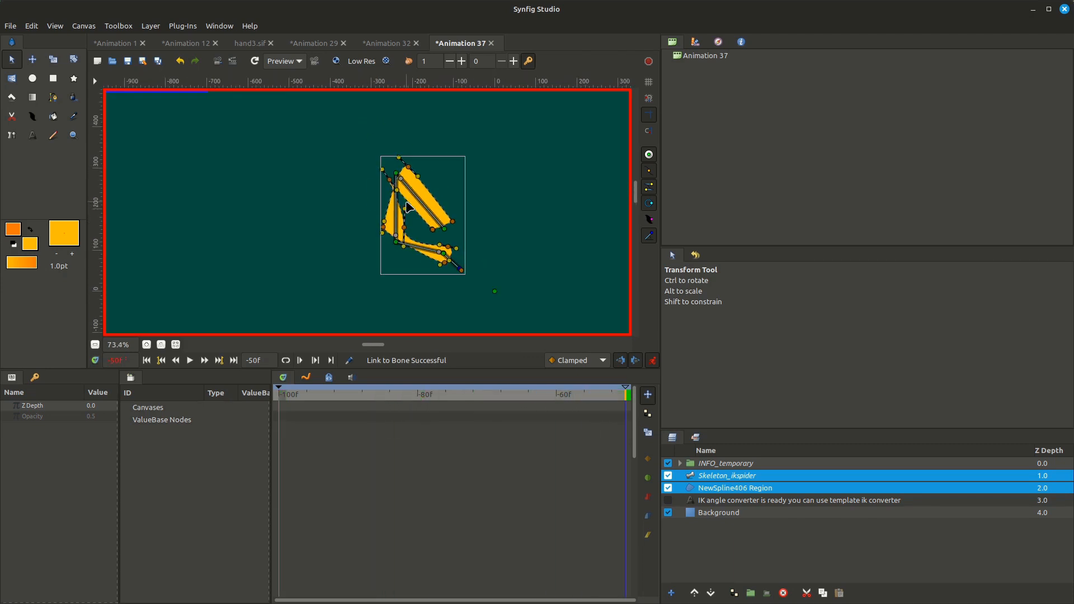
mouse_move(621, 399)
mouse_down()
mouse_move(596, 399)
mouse_move(631, 398)
mouse_up()
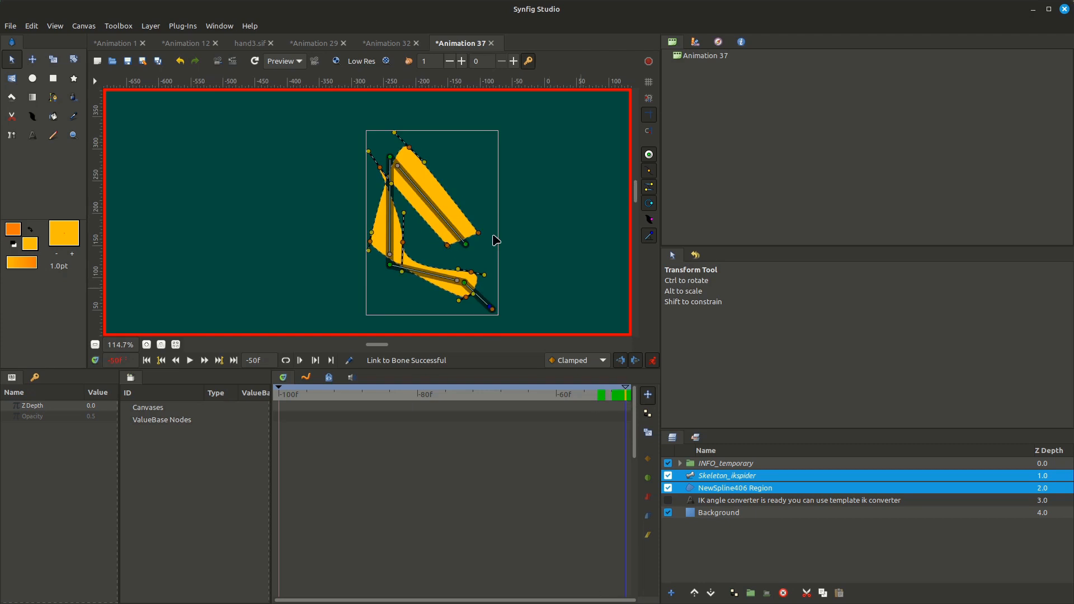
drag(378, 169, 415, 201)
drag(373, 246, 380, 271)
mouse_move(409, 147)
mouse_down()
mouse_move(388, 147)
mouse_move(402, 139)
mouse_up()
drag(414, 207, 405, 198)
drag(402, 271, 375, 266)
drag(391, 151, 388, 149)
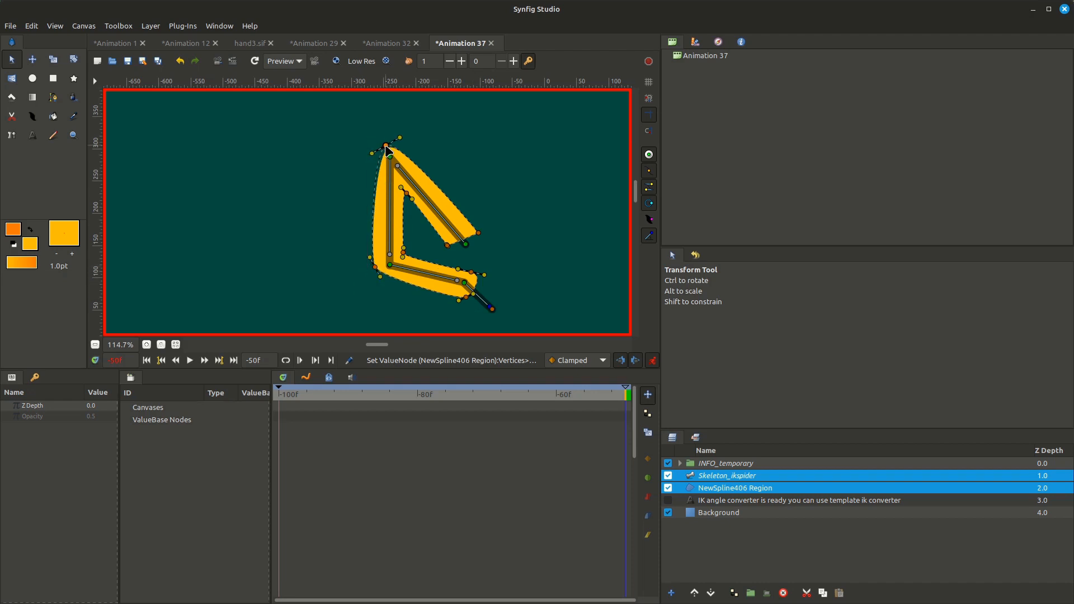
Examine how the region deforms with the bones at frames -62f and -80f, ending at frame -100f
click(543, 394)
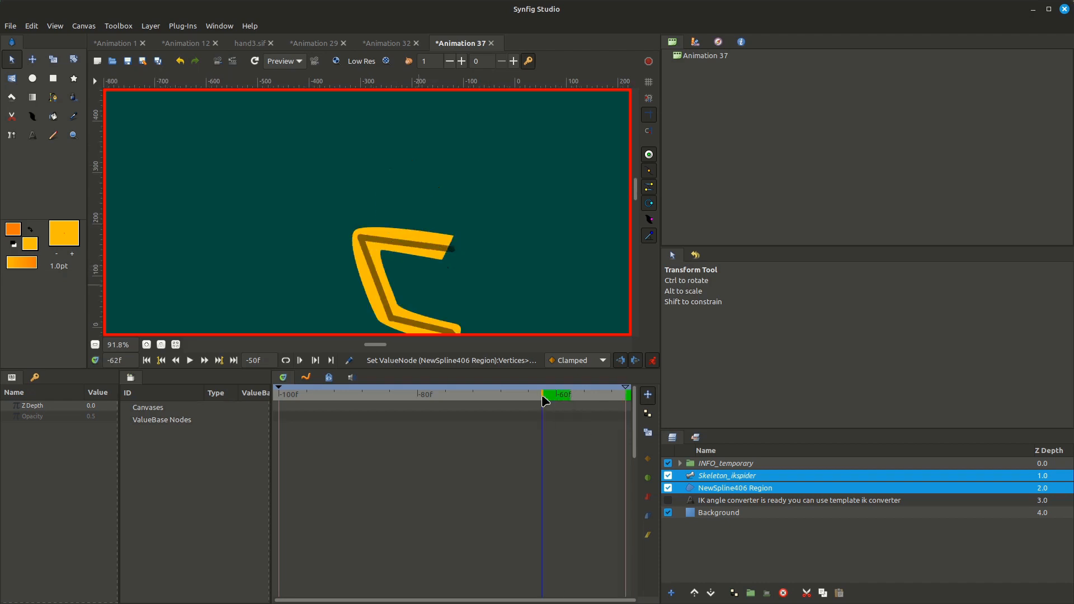
scroll(432, 288, down, 2)
scroll(432, 288, down, 2)
drag(532, 400, 420, 403)
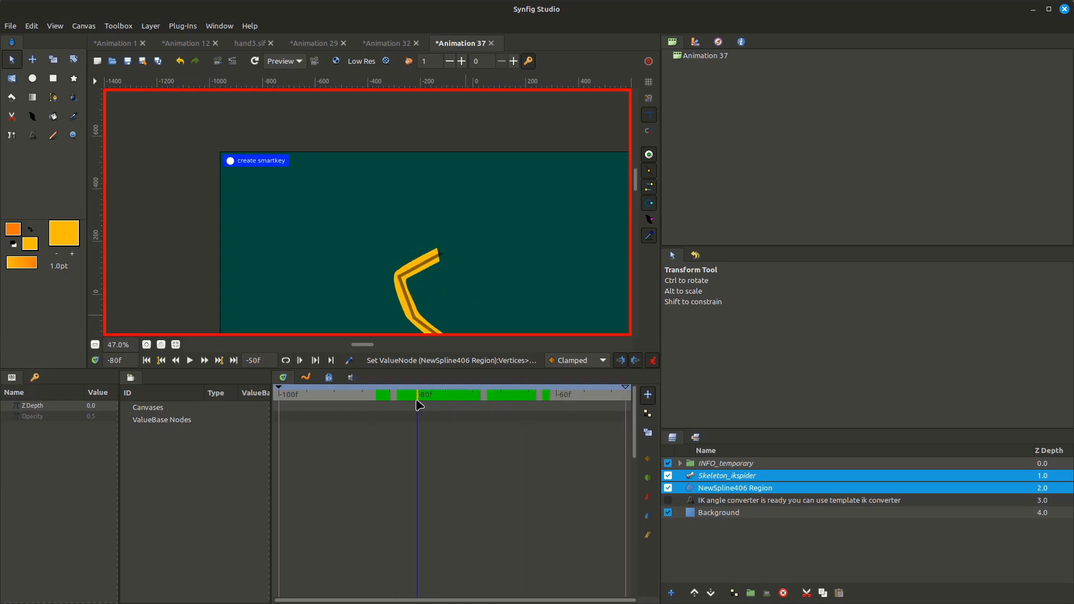
scroll(463, 268, down, 2)
scroll(463, 240, up, 5)
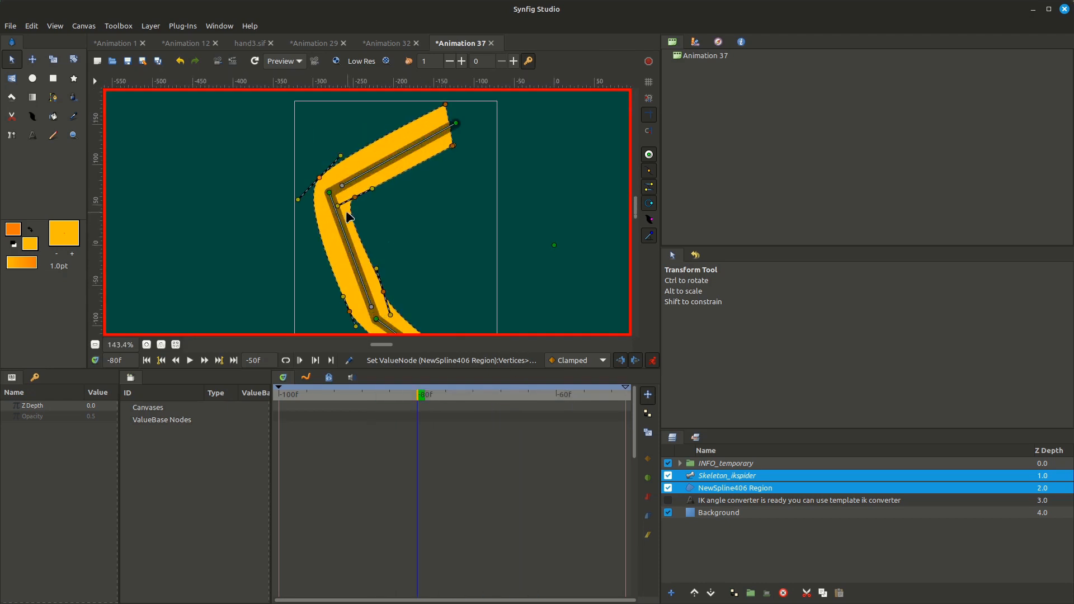
scroll(423, 262, down, 2)
scroll(415, 230, down, 2)
drag(407, 398, 274, 397)
scroll(470, 246, down, 2)
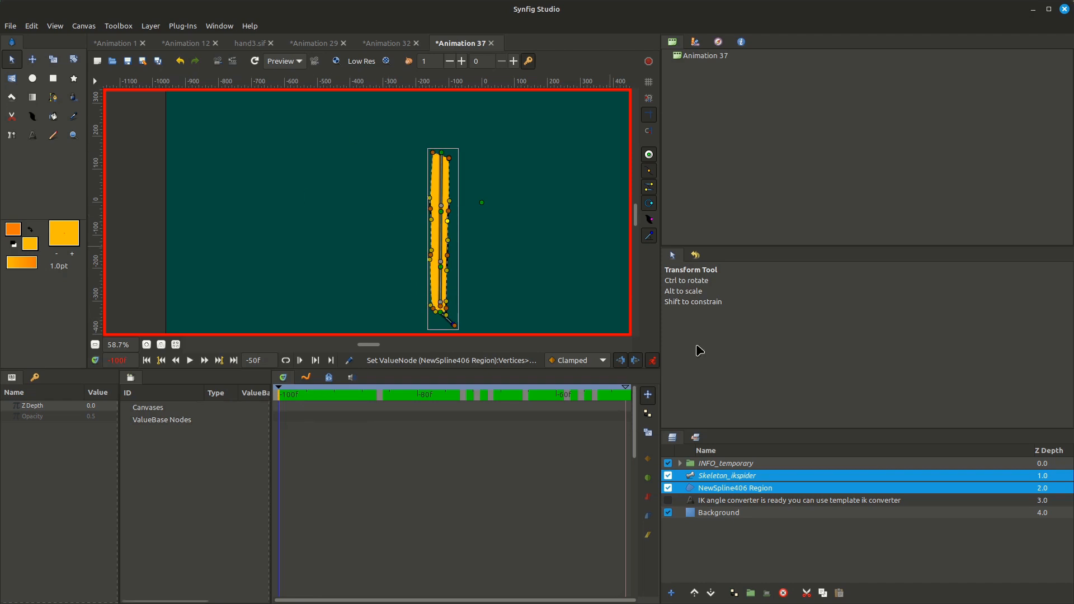
Turn off animate mode and run the Smartkey plugin on the rigged leg in Animation 37
click(652, 360)
click(183, 26)
click(214, 234)
click(572, 357)
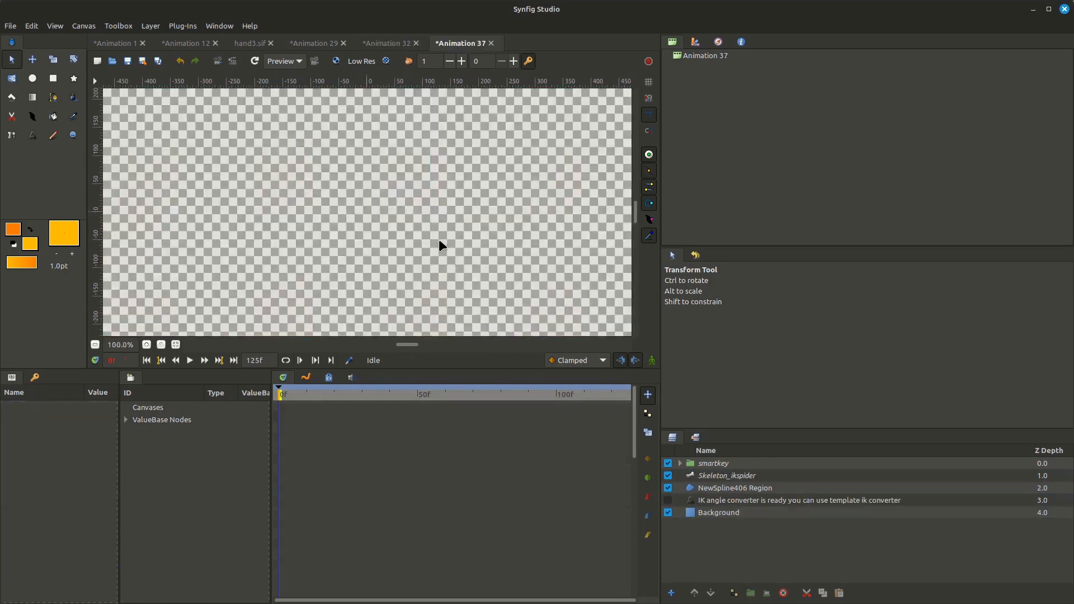
At frame 74f, move the foot bone of Skeleton_ikspider to bend the leg, ending with its origin at about -370 px in X
scroll(360, 258, down, 3)
drag(392, 400, 484, 407)
click(711, 476)
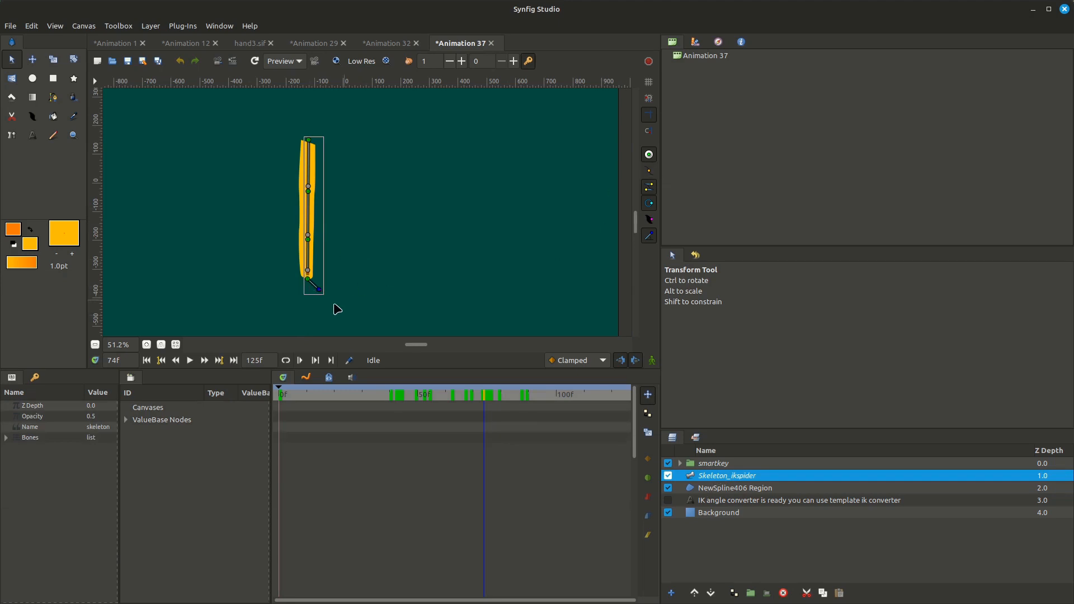
drag(310, 279, 187, 151)
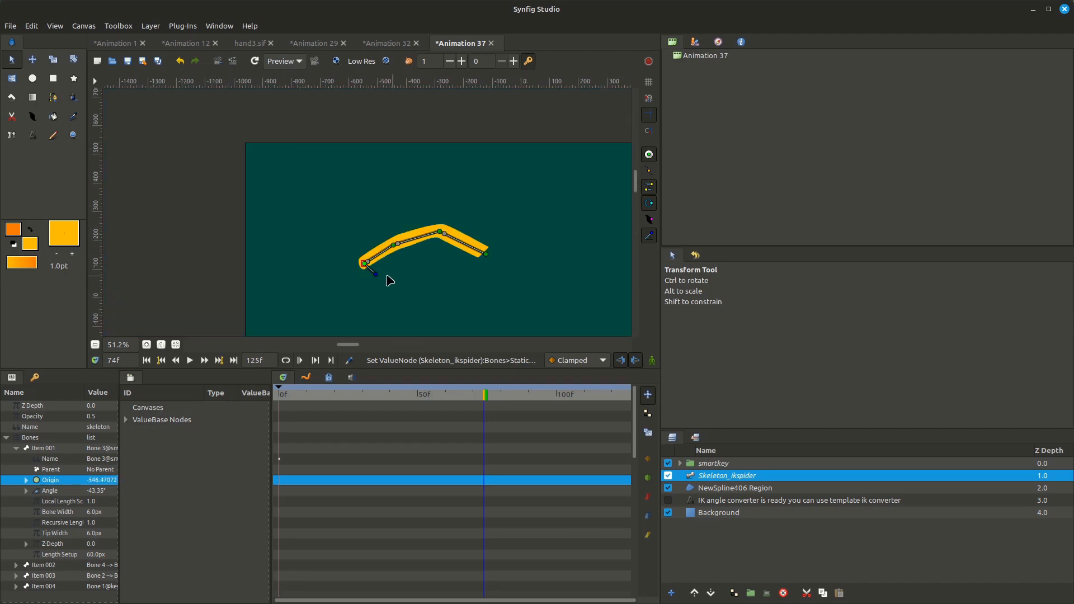
drag(368, 271, 414, 255)
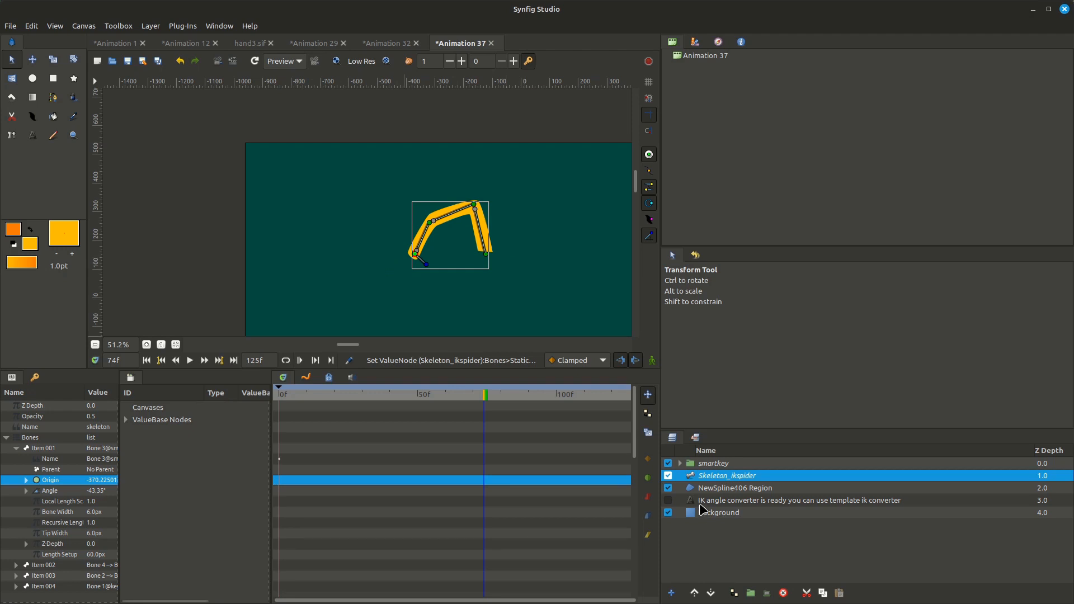
Show the IK angle converter text layer and add a second line reading "THANK YOU" to its text
click(688, 487)
click(672, 501)
click(668, 500)
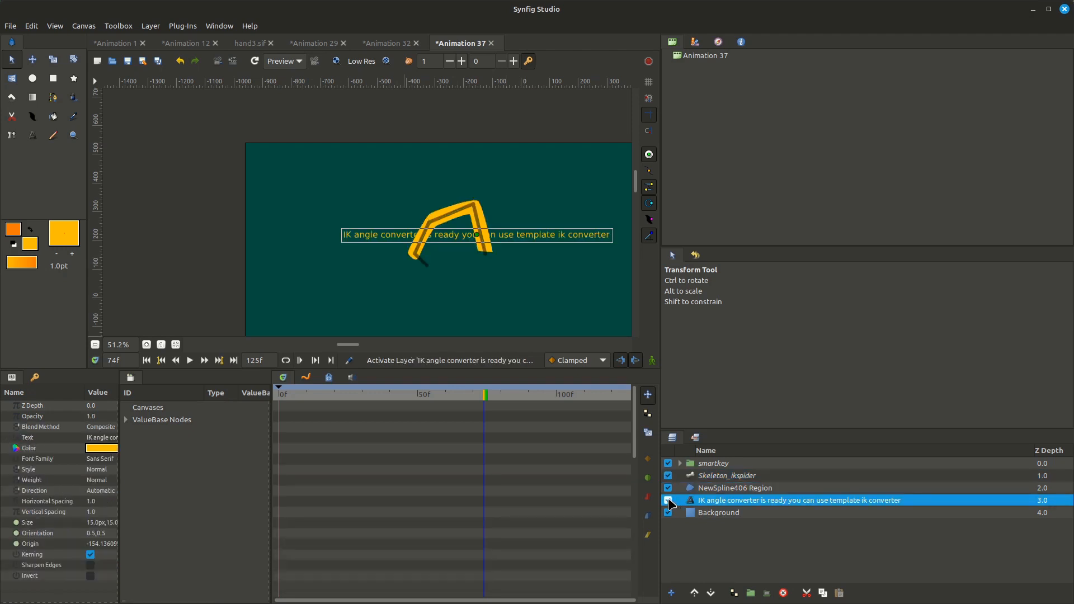
double_click(110, 438)
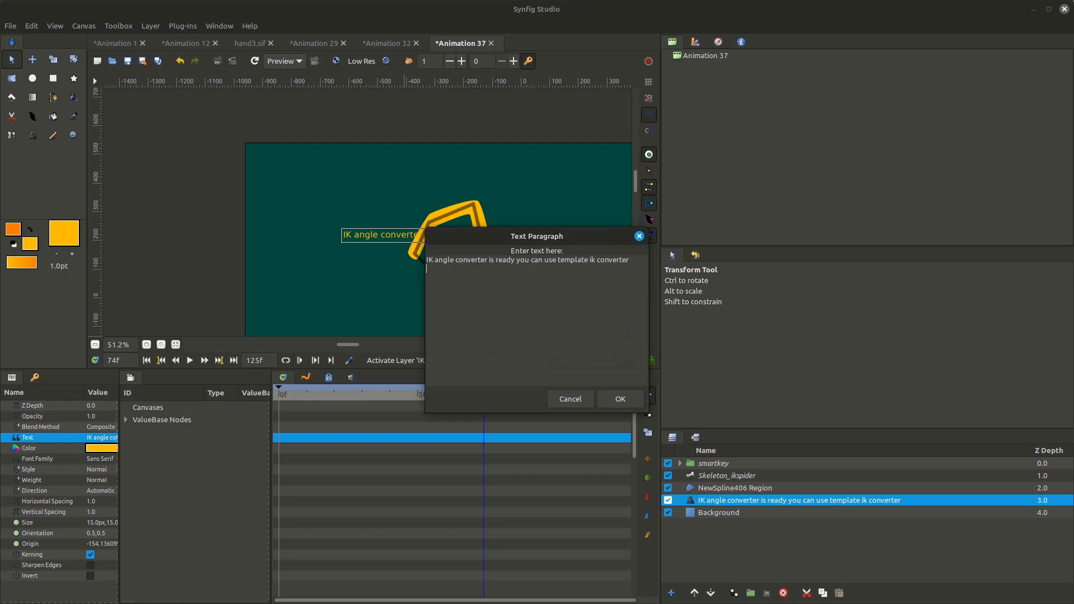
text(YOU)
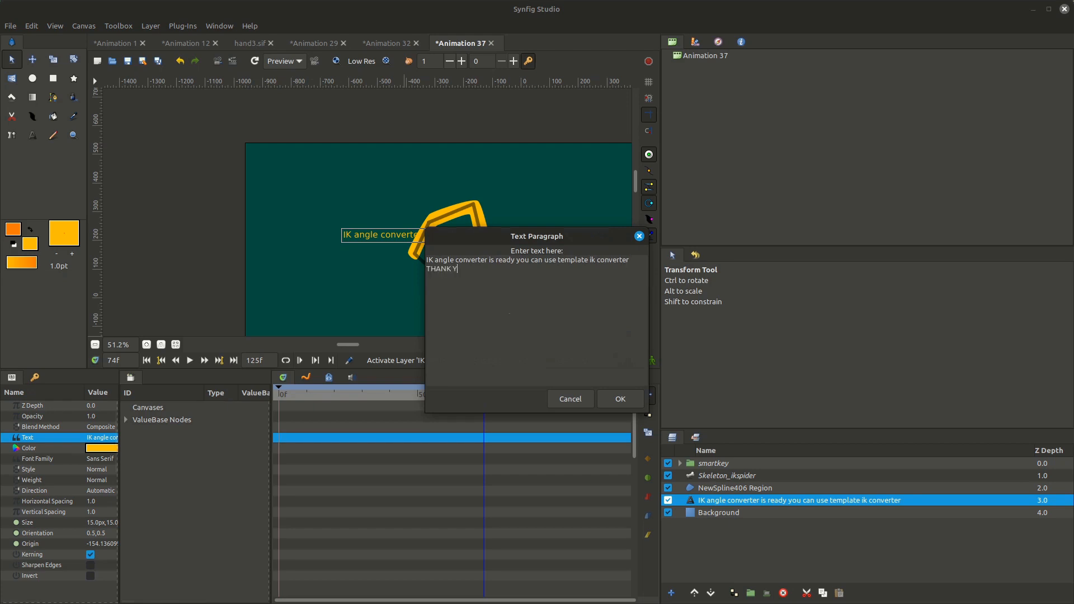